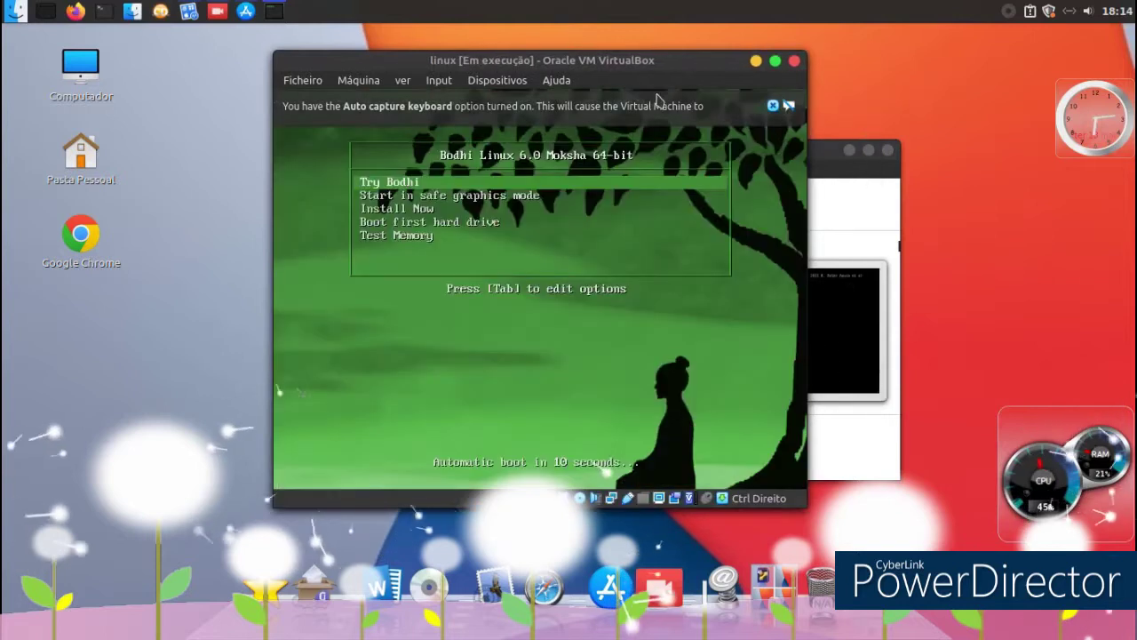
- Dismiss the keyboard capture notice and fit the virtual machine window to the boot menu's size after maximizing it
click(772, 105)
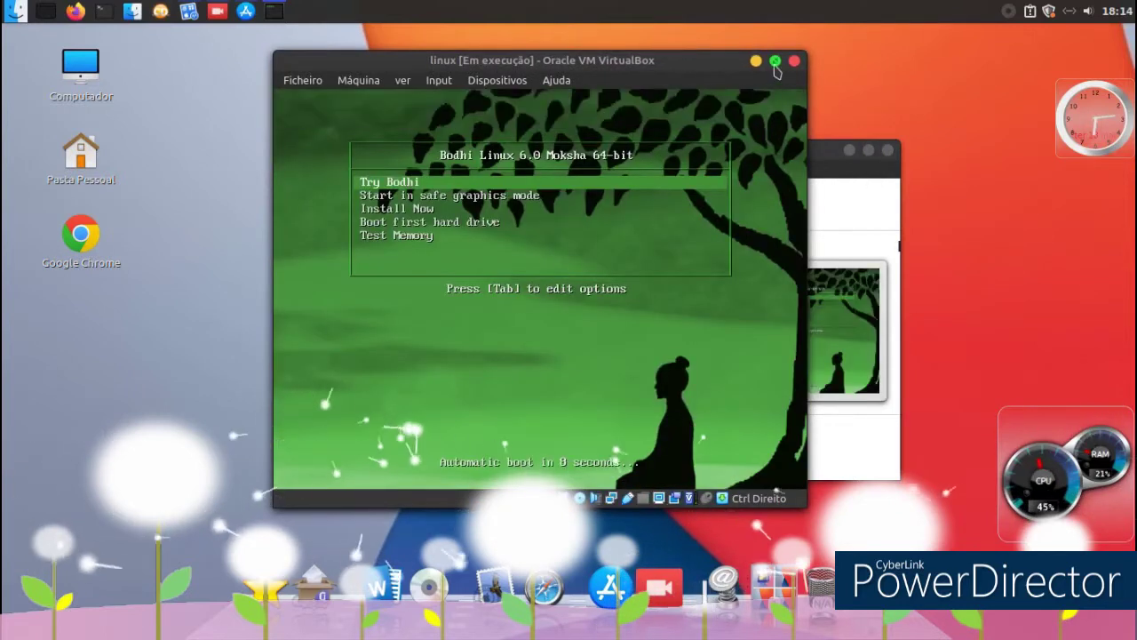
click(775, 61)
click(169, 54)
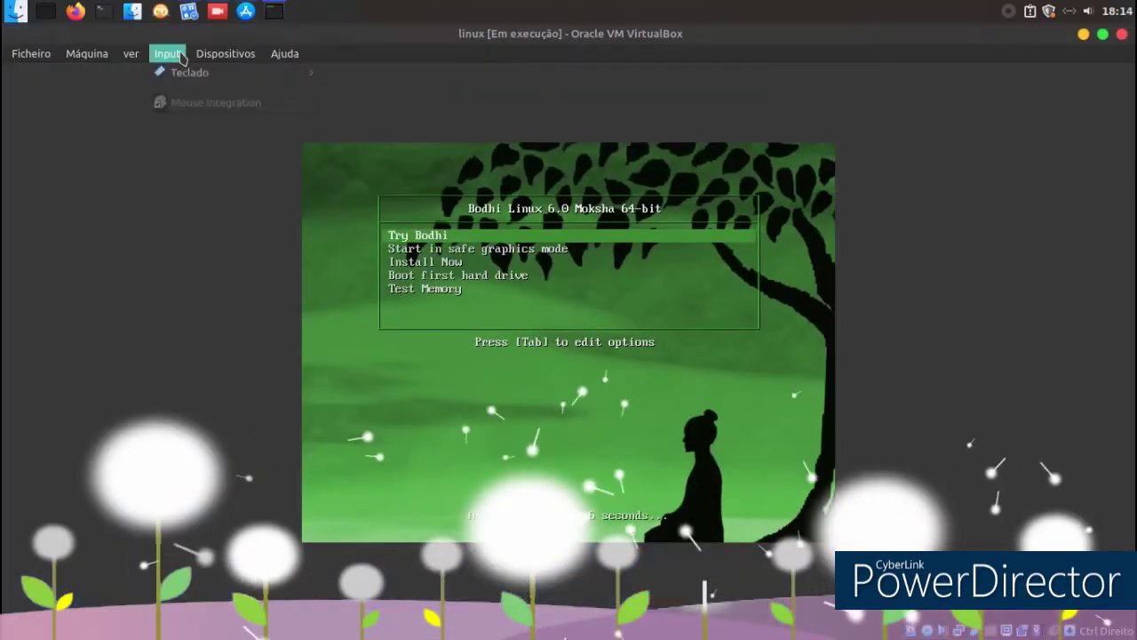
mouse_move(132, 55)
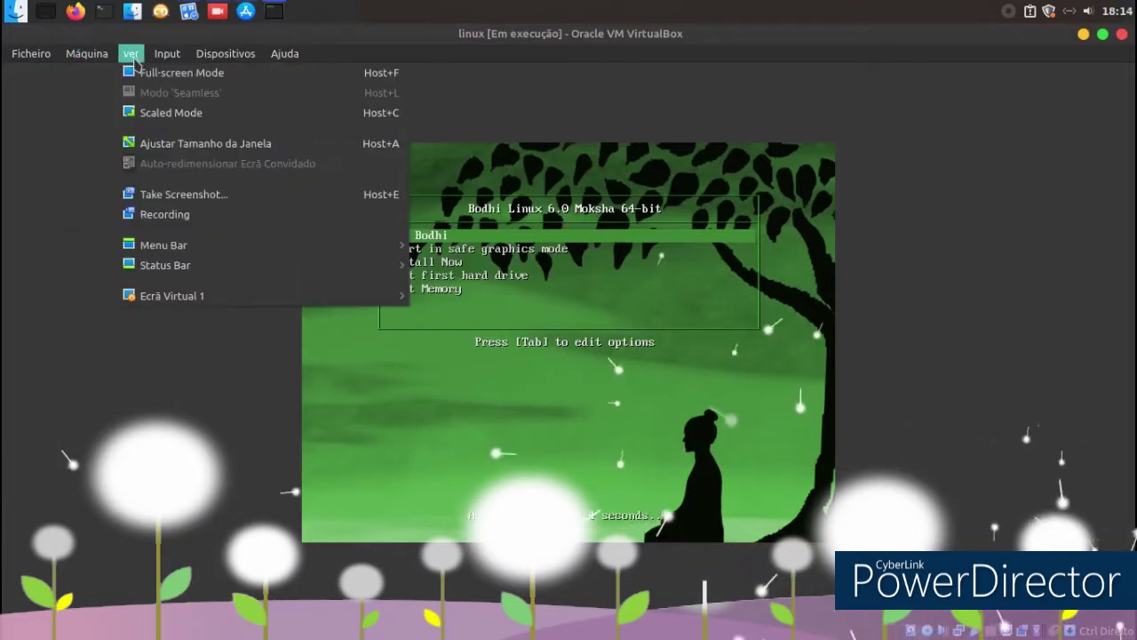
click(205, 143)
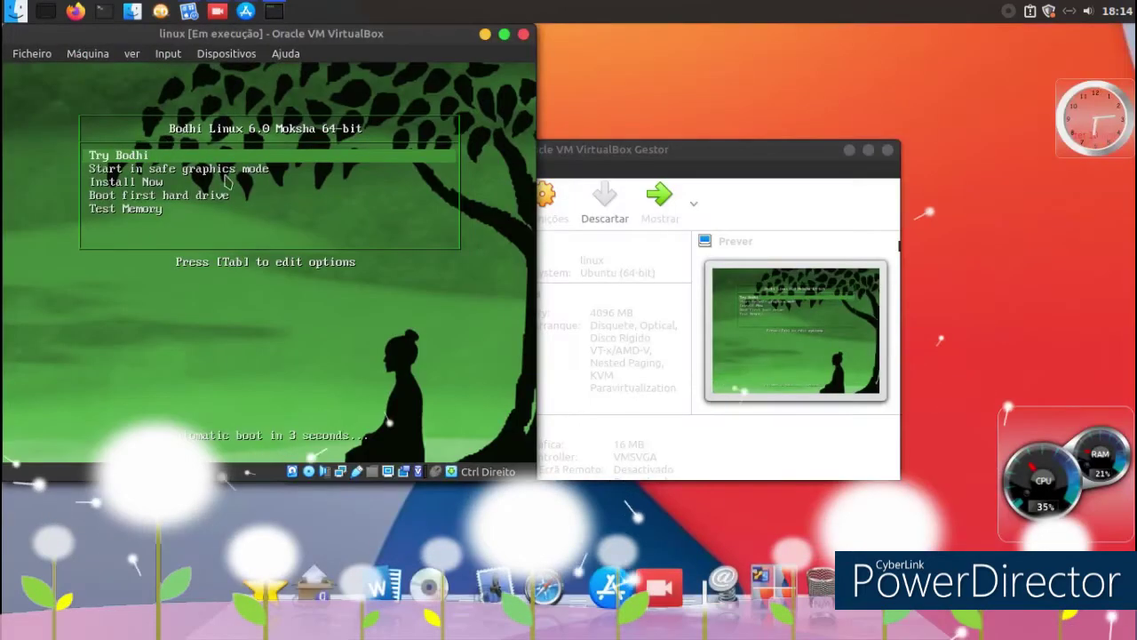
- Dismiss the mouse integration notice, then fit the virtual machine window to the guest screen and move it to the middle of the desktop
click(503, 35)
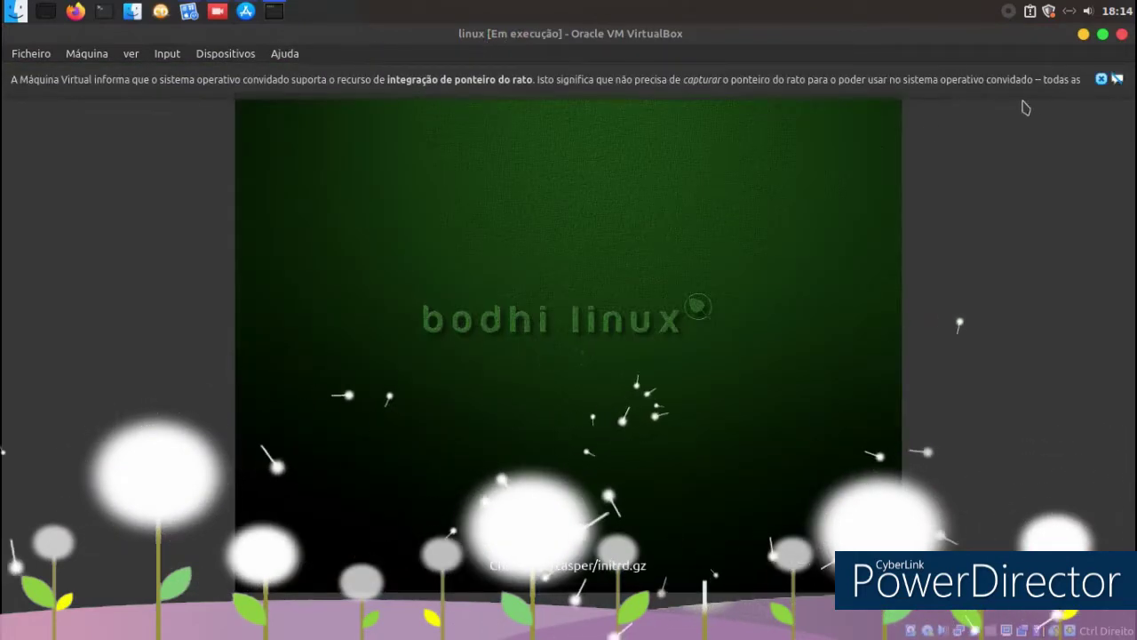
click(1100, 80)
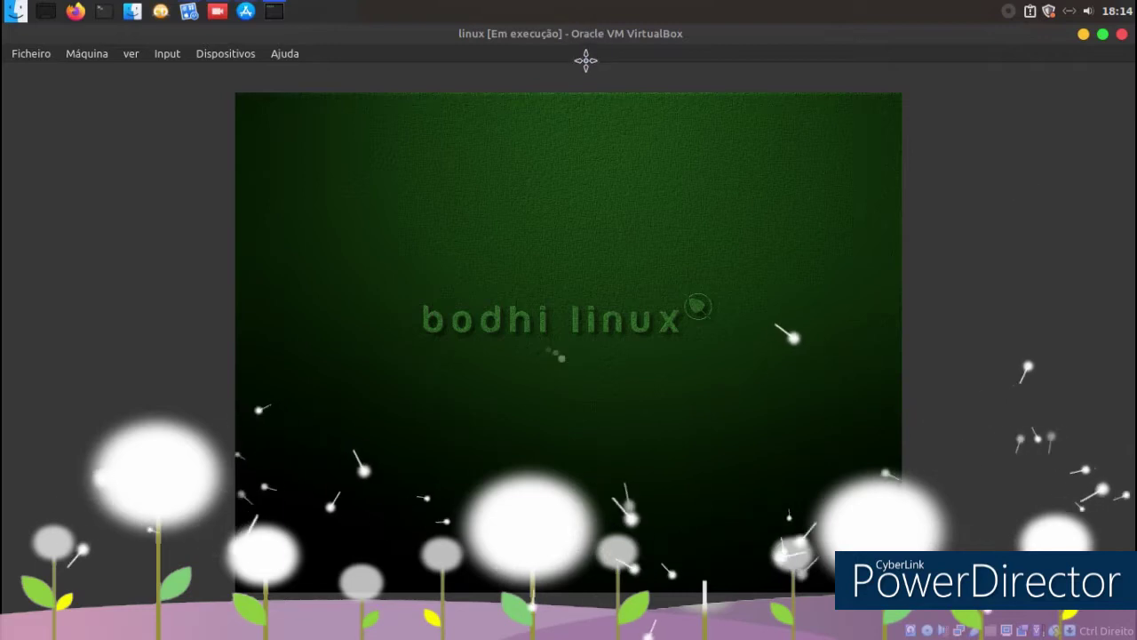
click(224, 53)
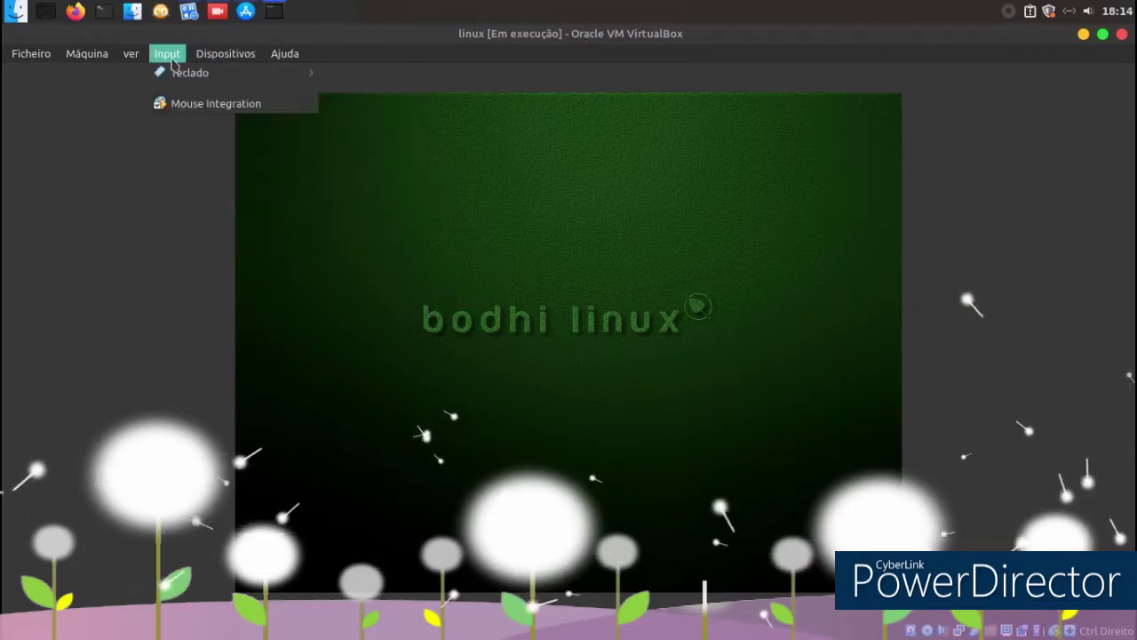
mouse_move(133, 55)
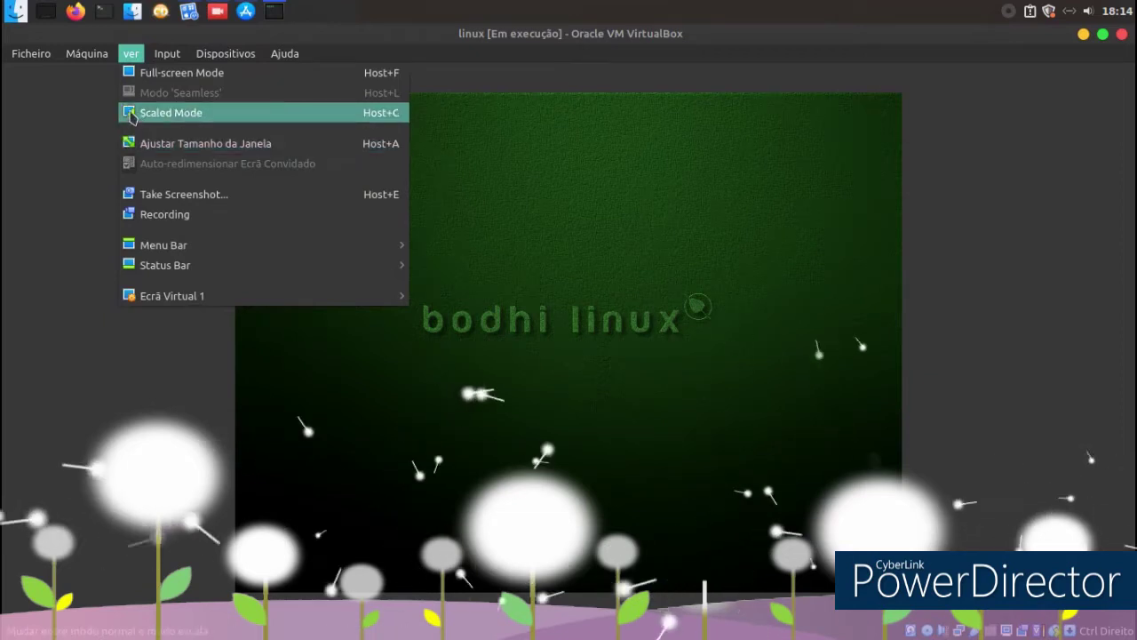
click(130, 144)
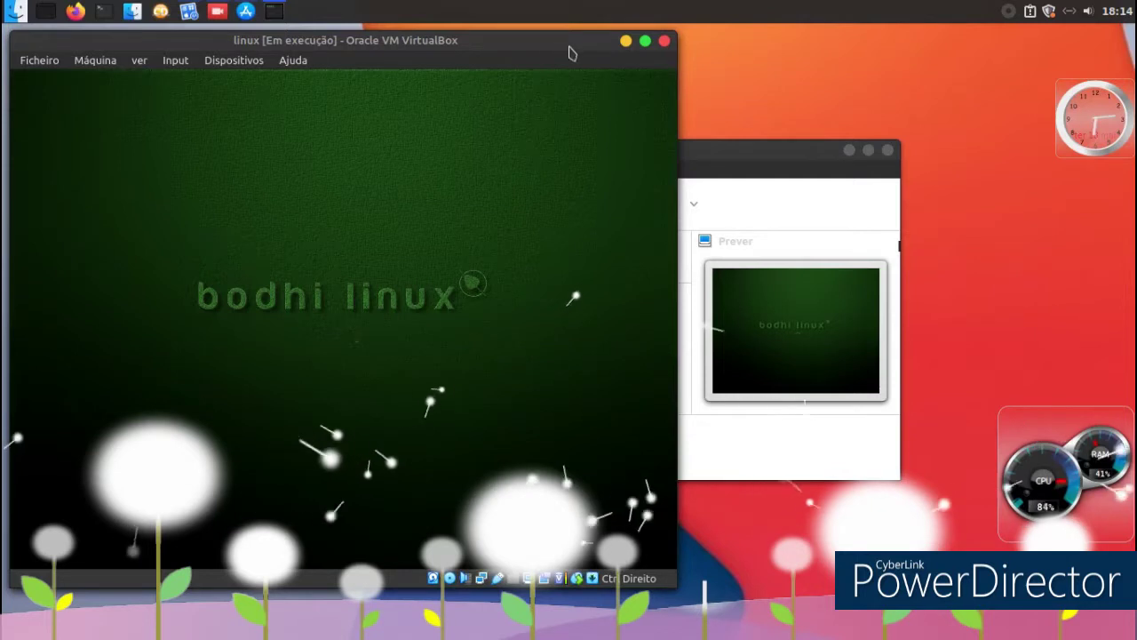
drag(508, 57, 731, 46)
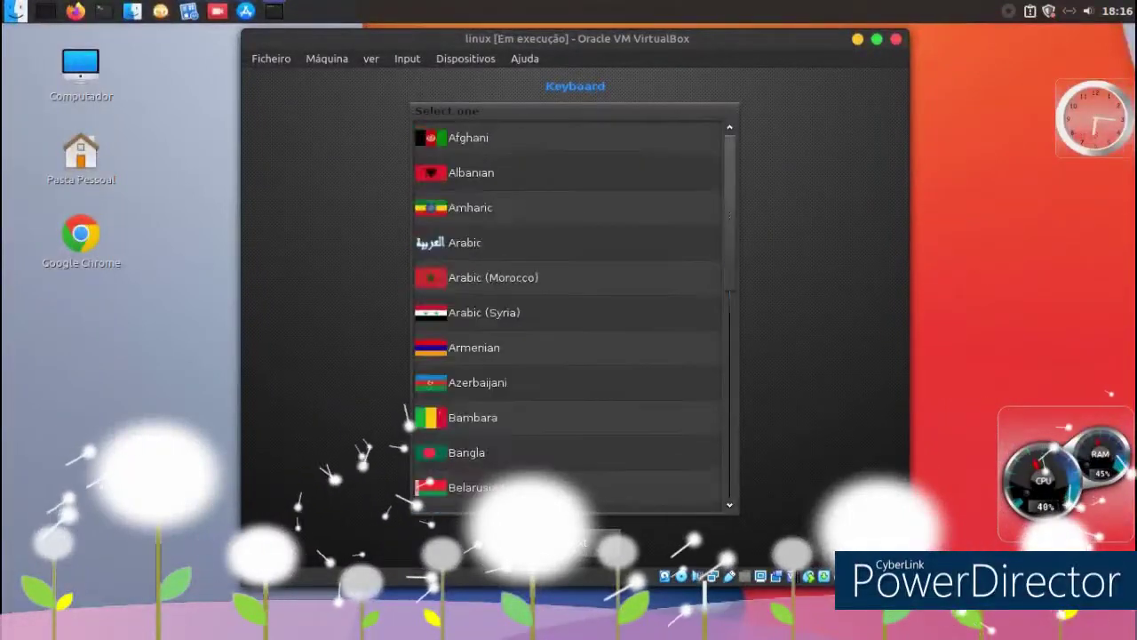
- Choose Portuguese as the keyboard layout for the Bodhi Linux live session
scroll(592, 348, down, 10)
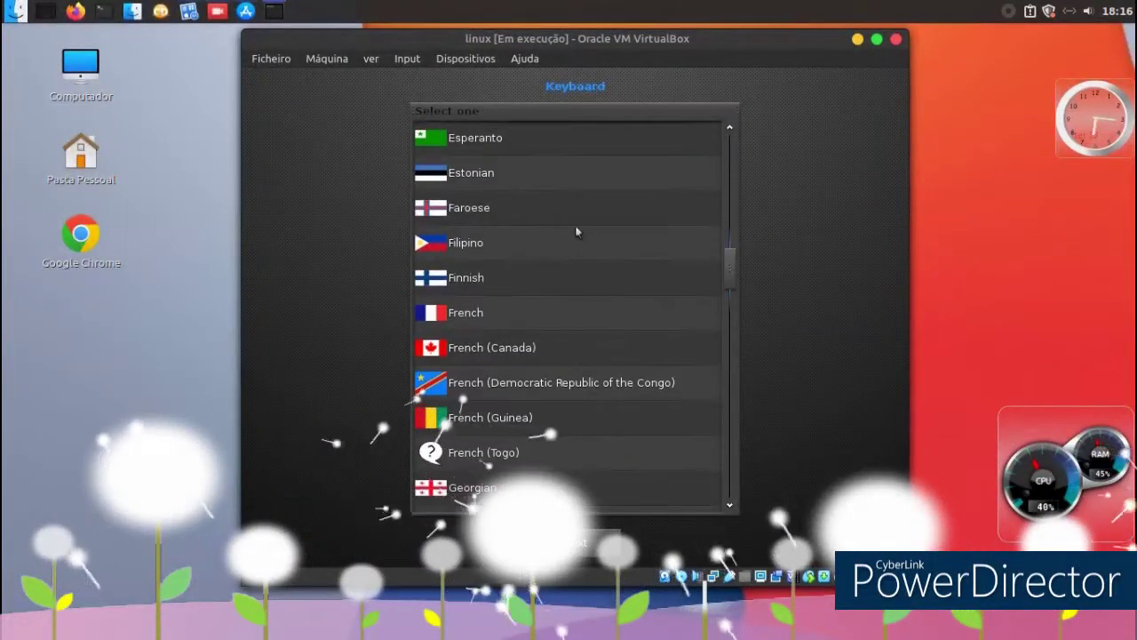
scroll(574, 225, down, 1)
scroll(573, 240, down, 10)
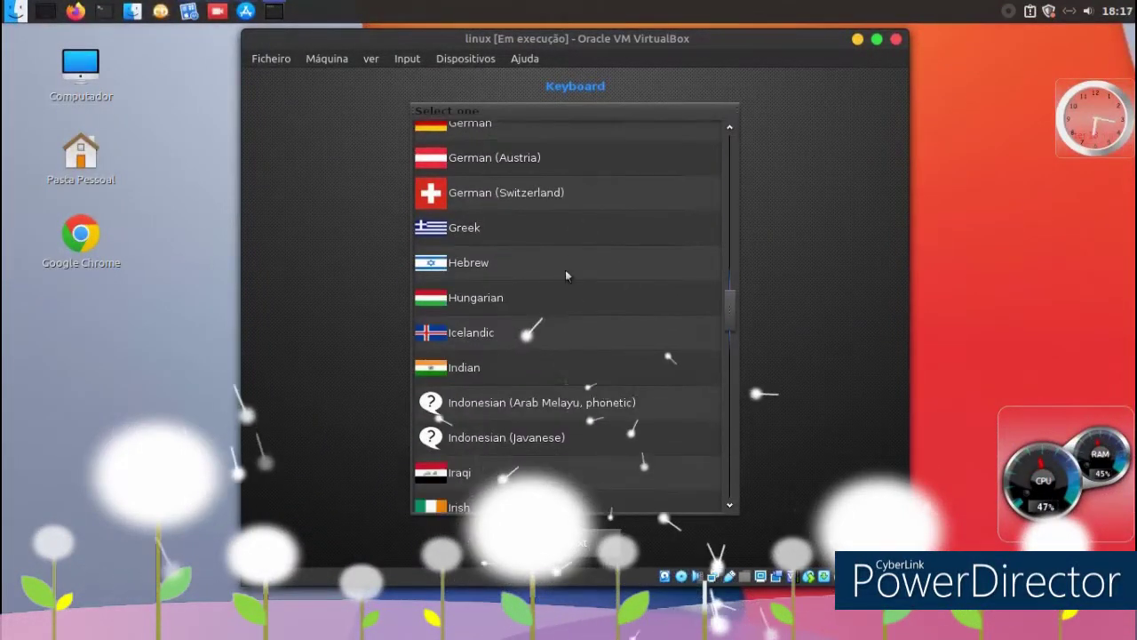
scroll(559, 275, down, 10)
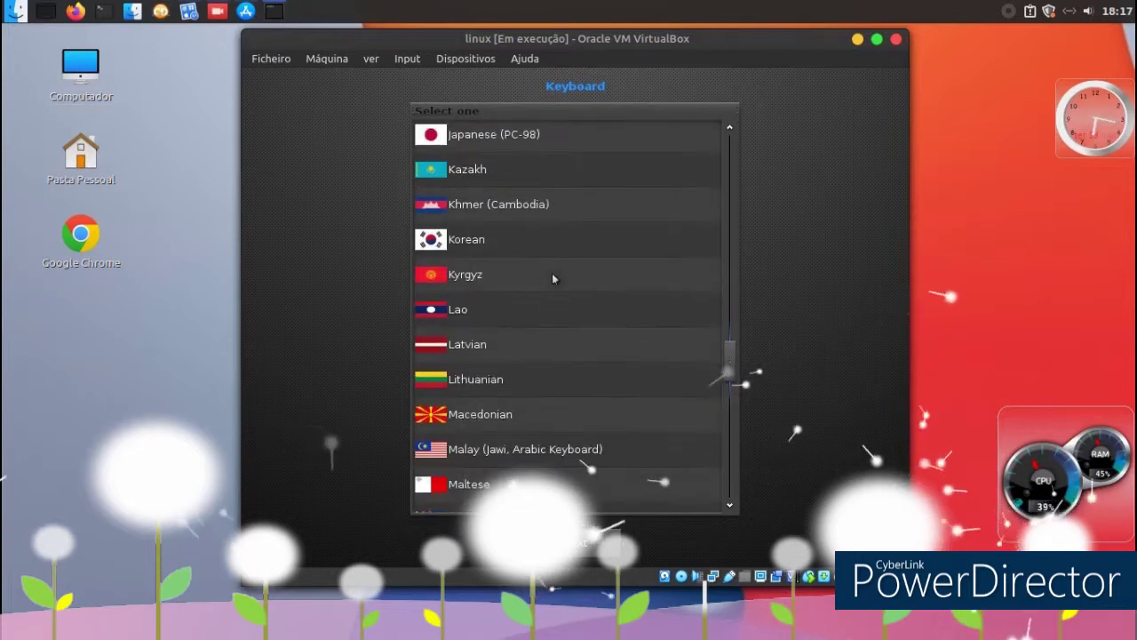
scroll(552, 276, down, 9)
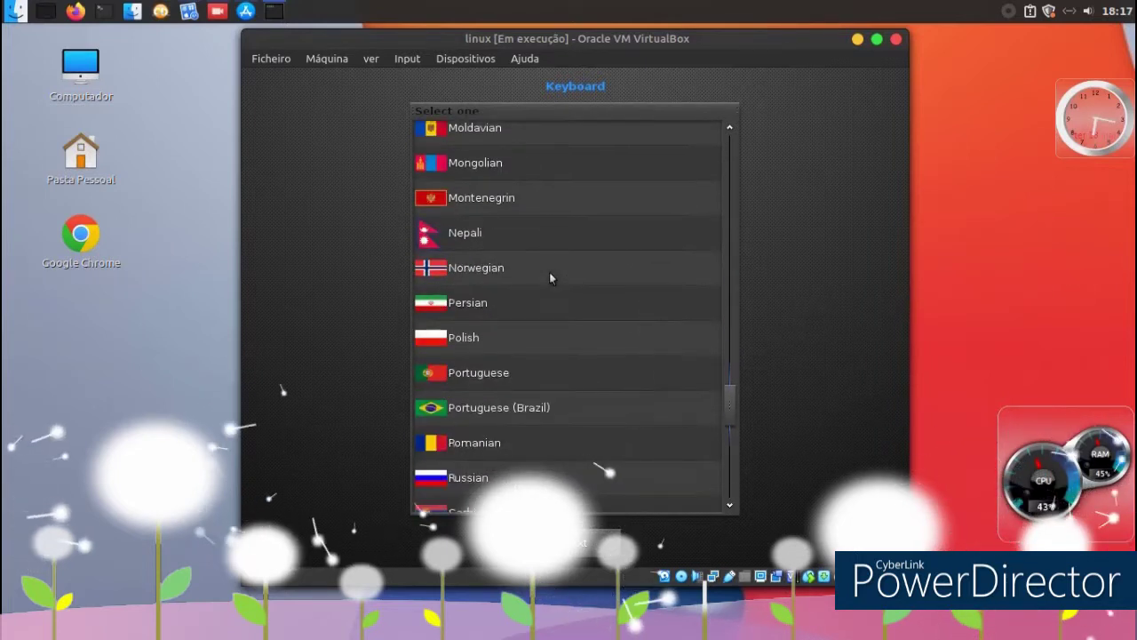
click(486, 383)
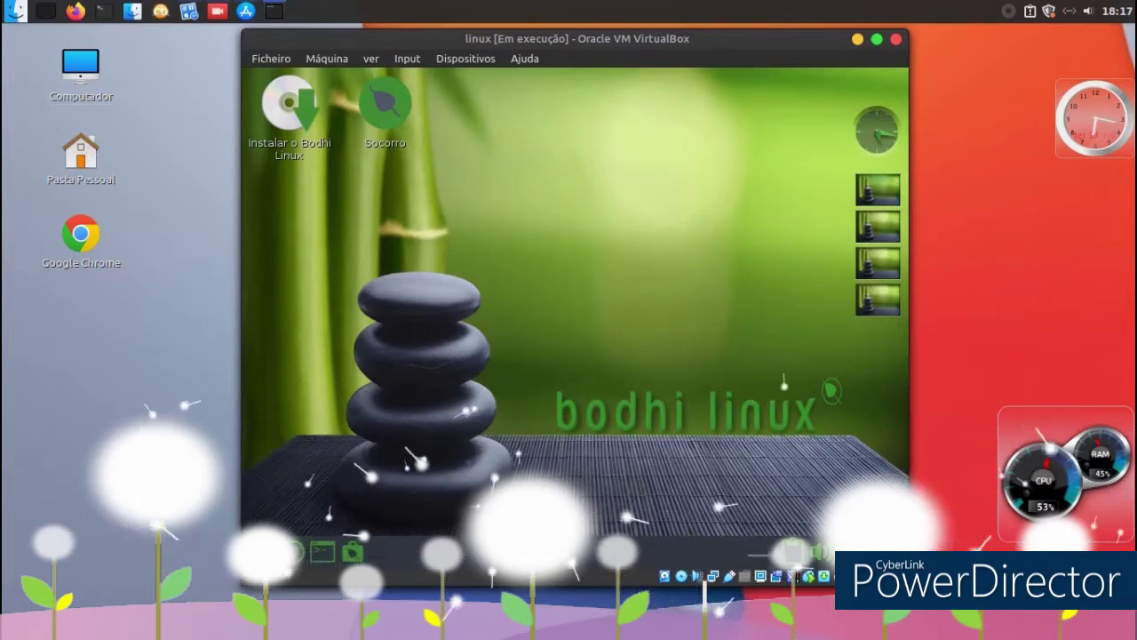
- Look at the application categories in Bodhi's main menu and at the session exit options, then cancel them
click(261, 494)
mouse_move(301, 376)
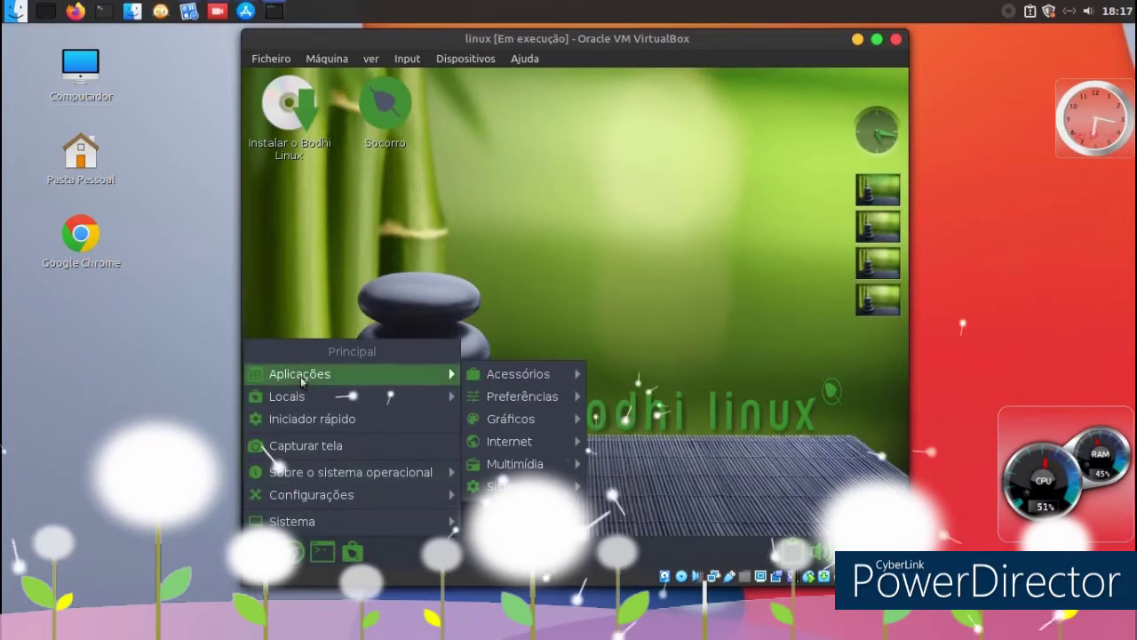
mouse_move(525, 377)
click(687, 293)
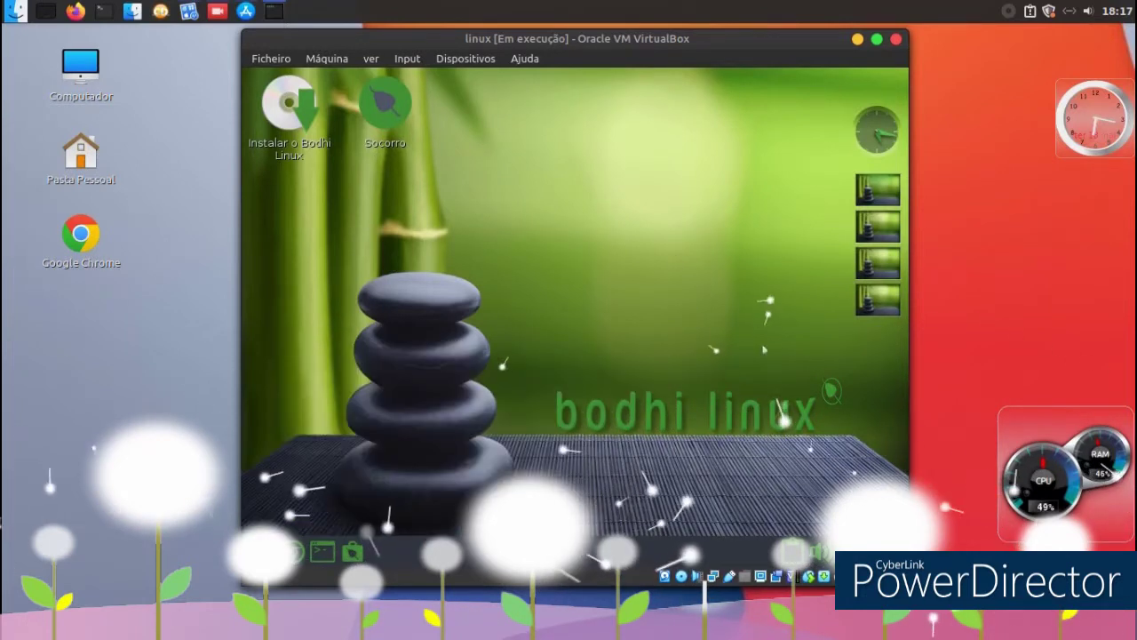
key(ctrl+alt+Delete)
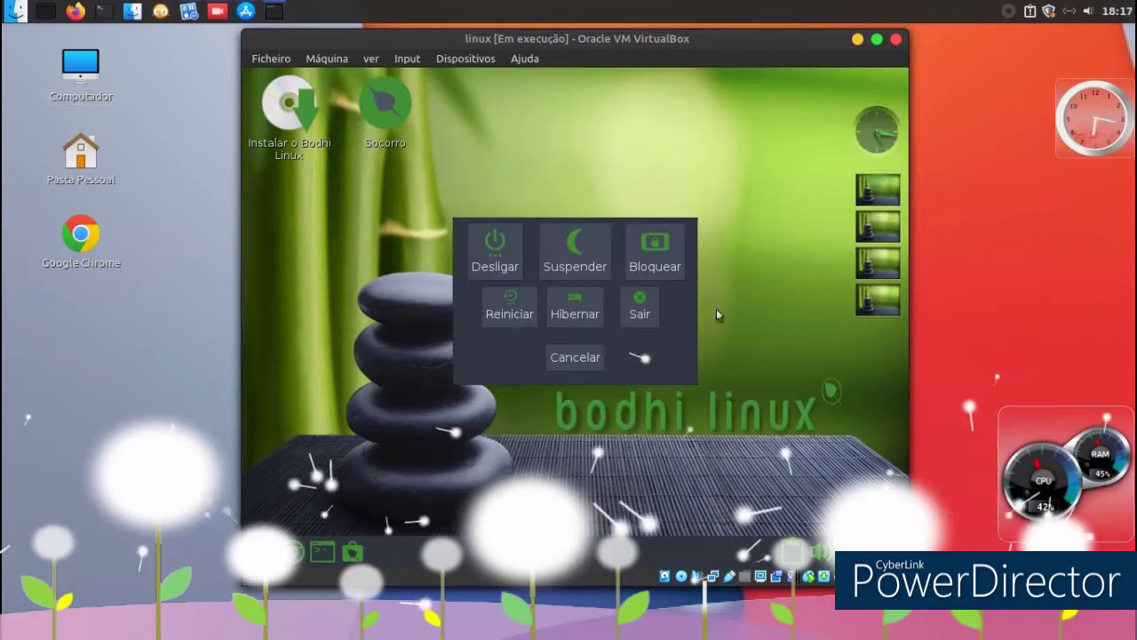
click(579, 360)
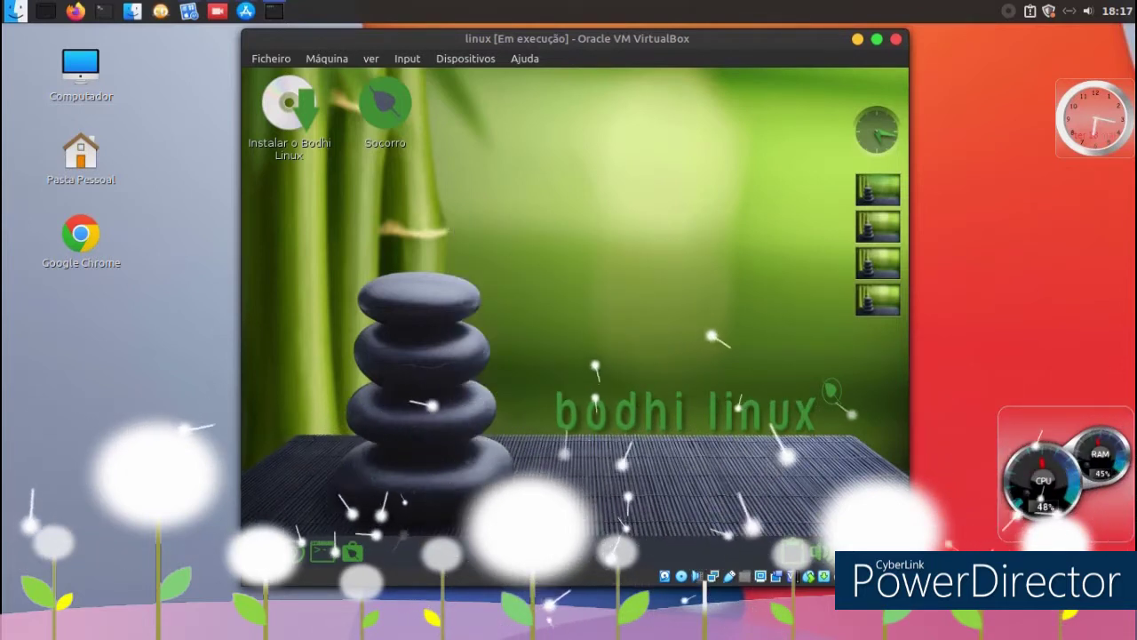
- View the clipboard applet's settings and close them without changes
click(819, 551)
click(819, 551)
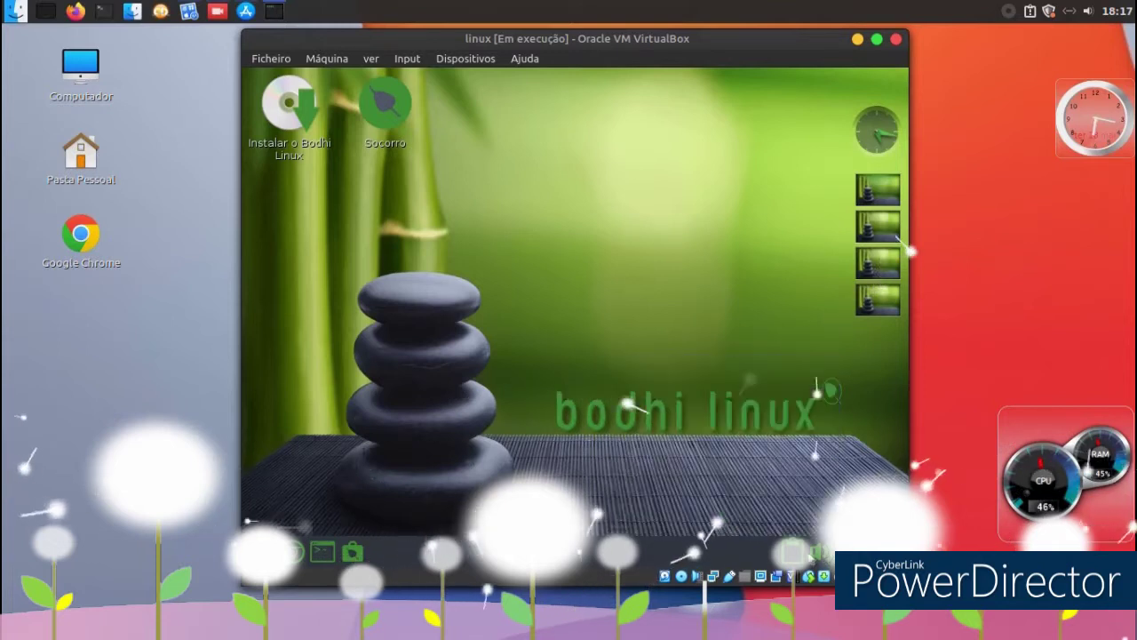
click(794, 552)
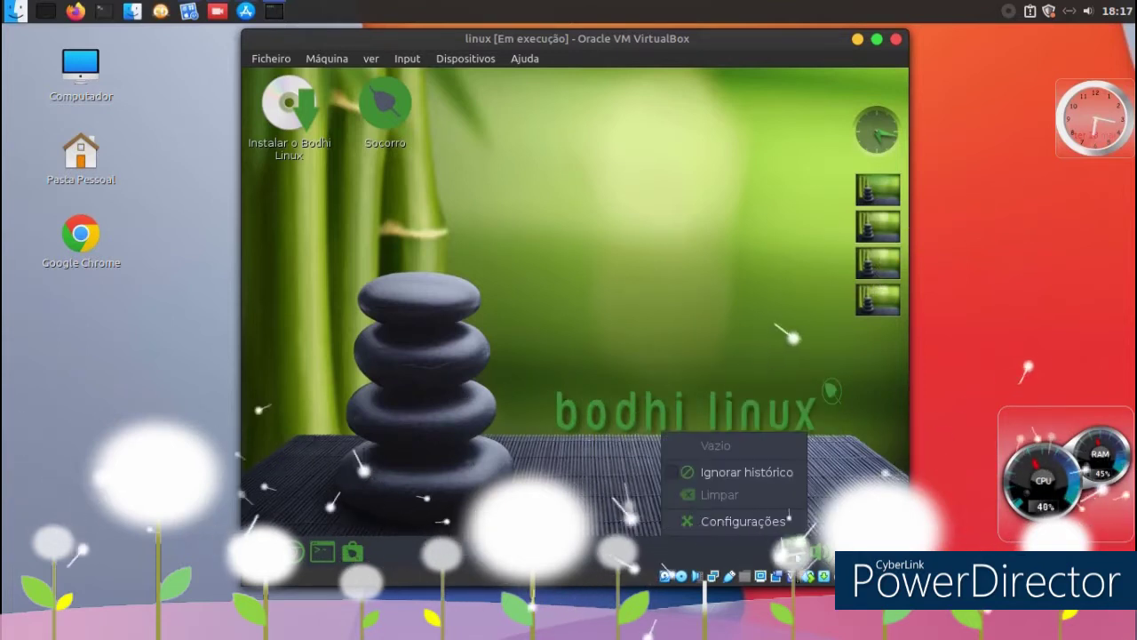
click(743, 522)
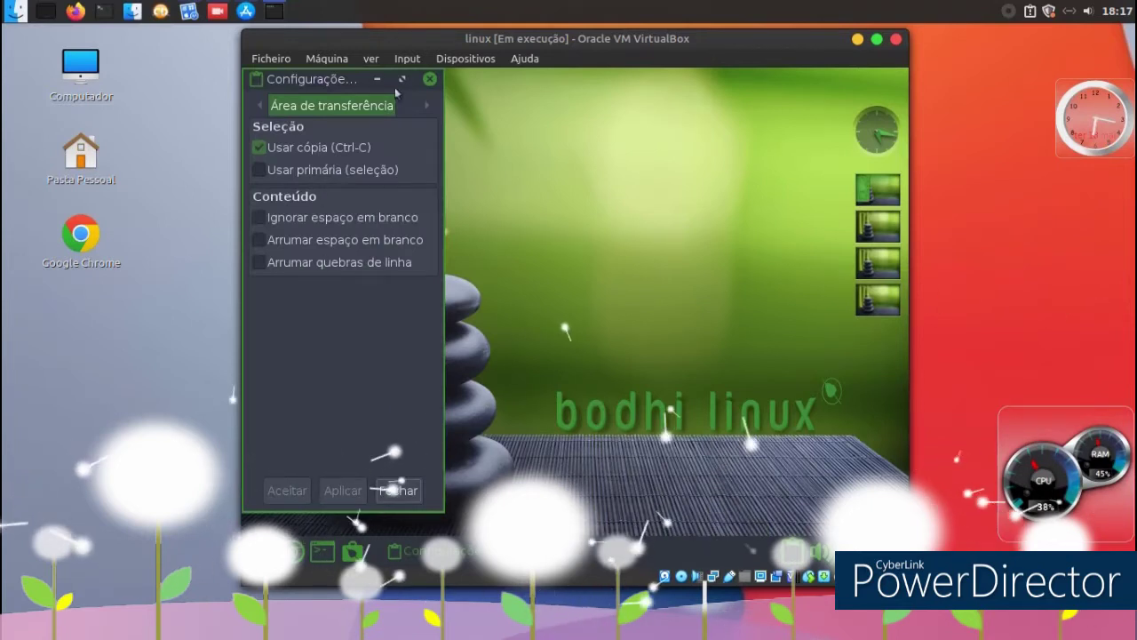
click(429, 79)
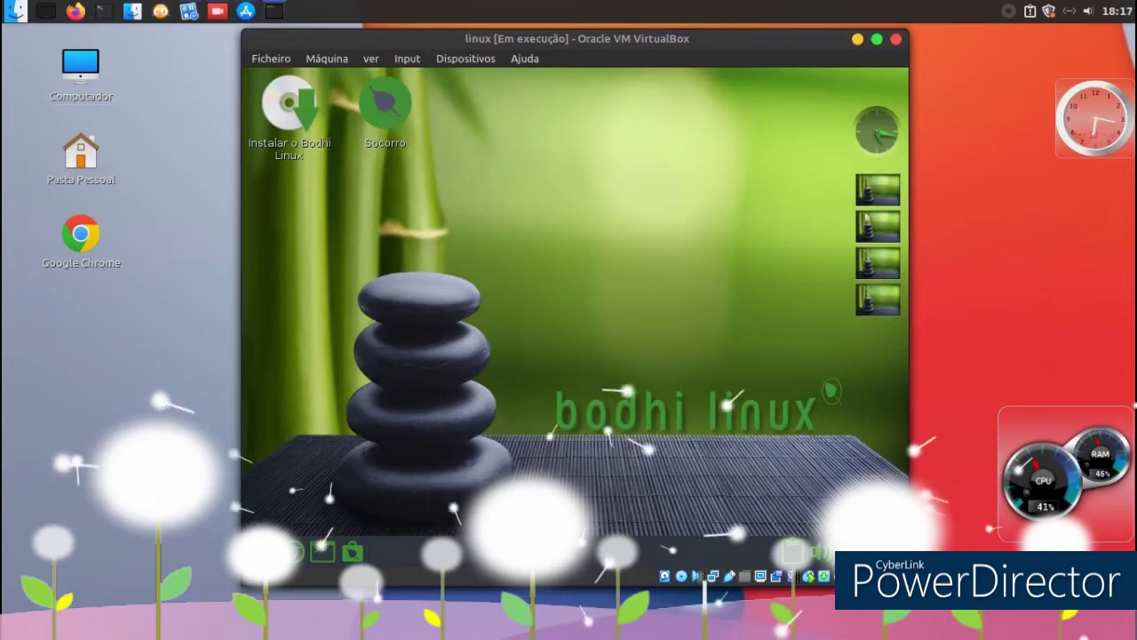
- View the desktop clock's calendar and the Sistema entries of the main menu, then dismiss both
click(875, 133)
click(702, 104)
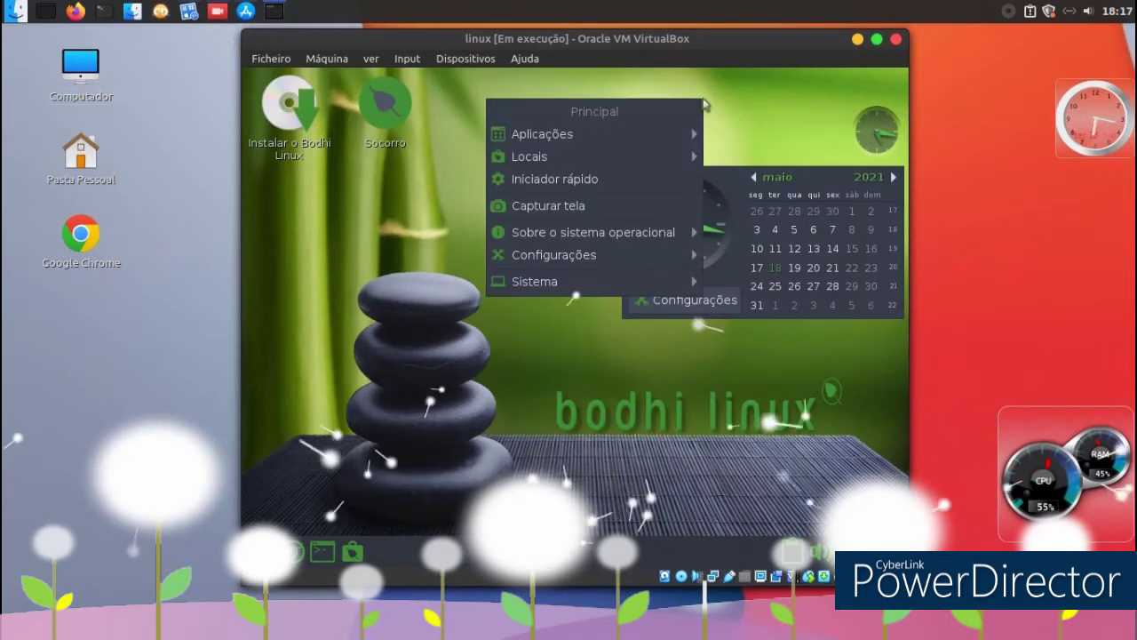
mouse_move(594, 240)
mouse_move(593, 281)
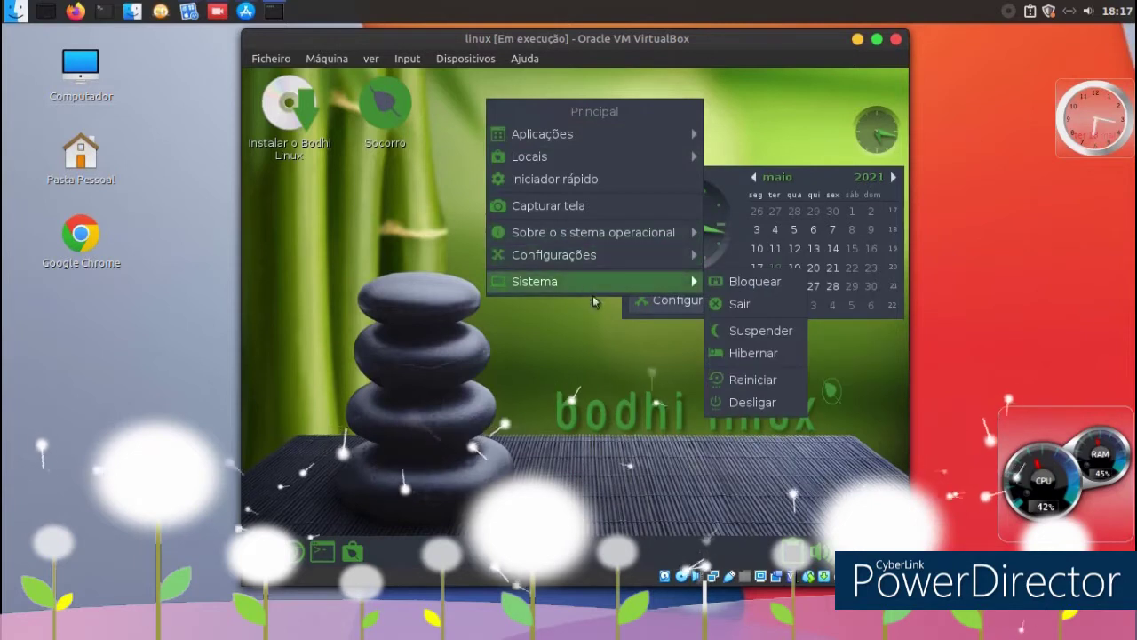
click(575, 372)
click(833, 380)
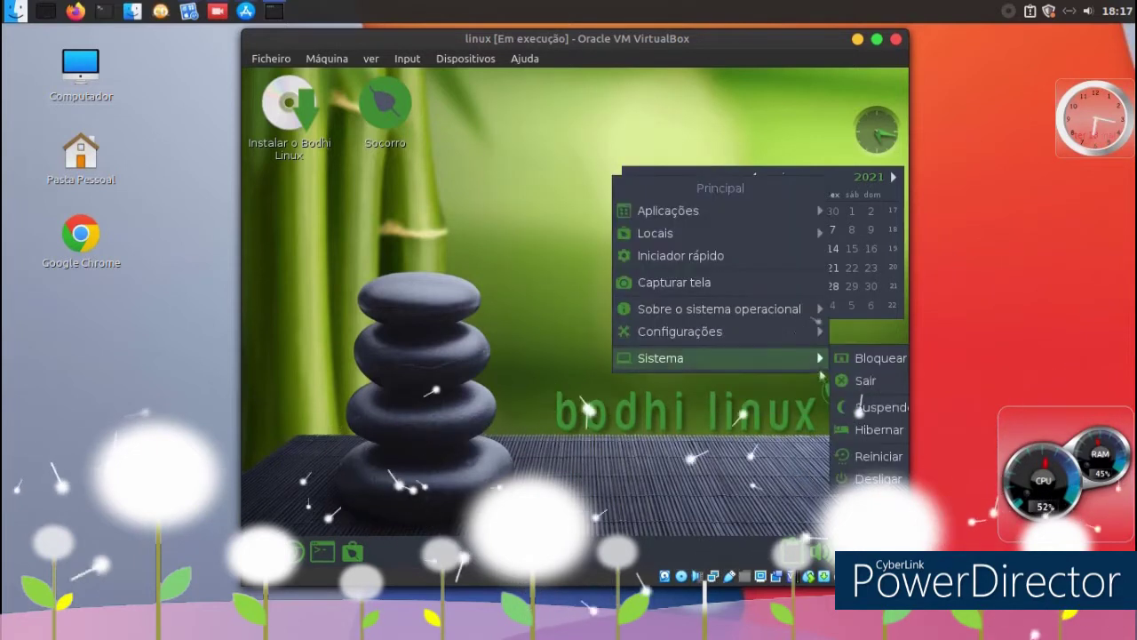
click(583, 436)
click(869, 134)
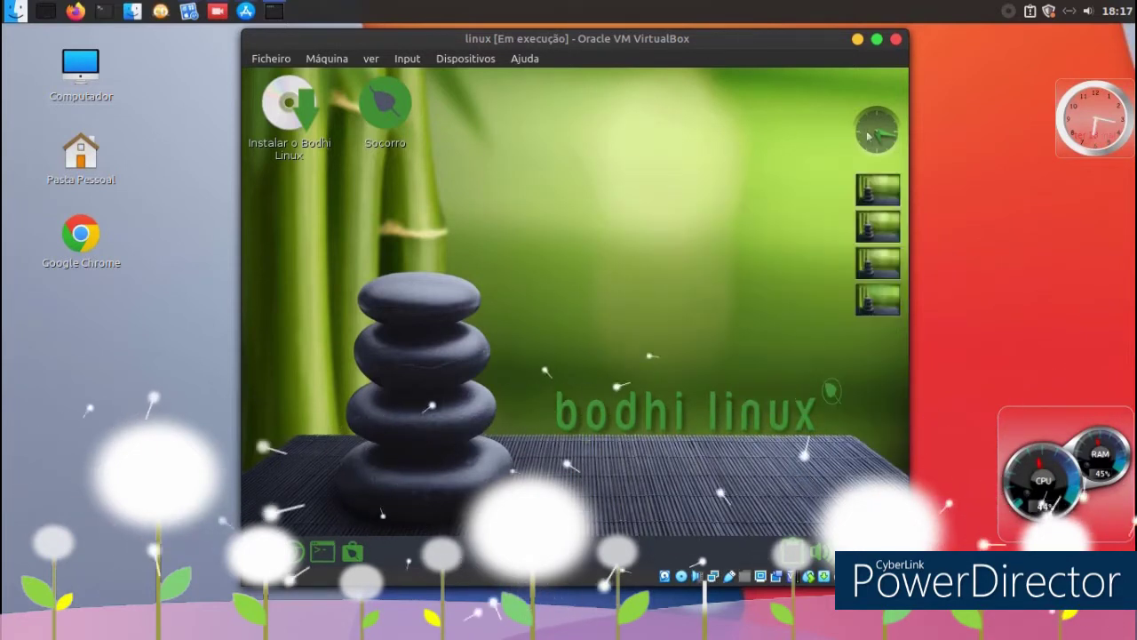
- Open the Socorro help page from the desktop, look it over and close the browser
click(376, 114)
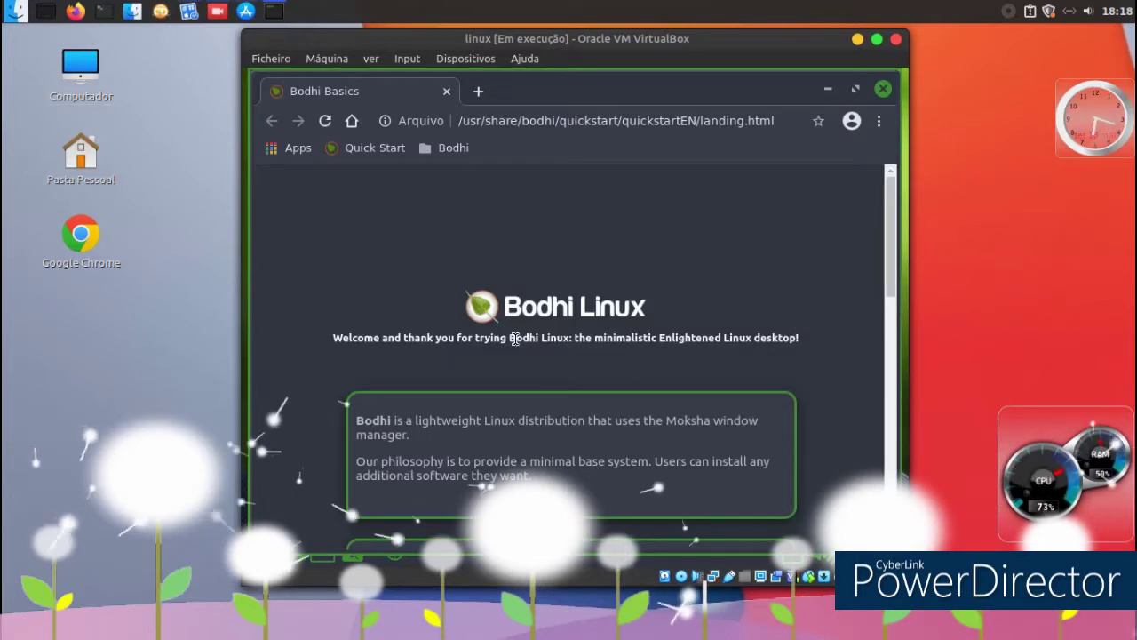
drag(884, 215, 831, 167)
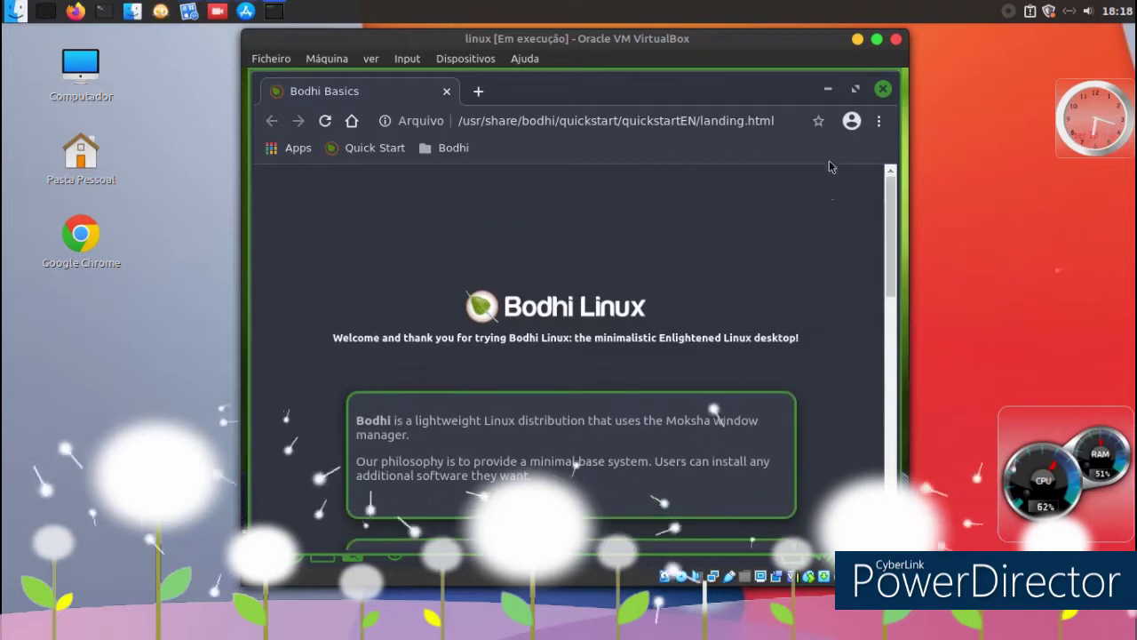
click(882, 91)
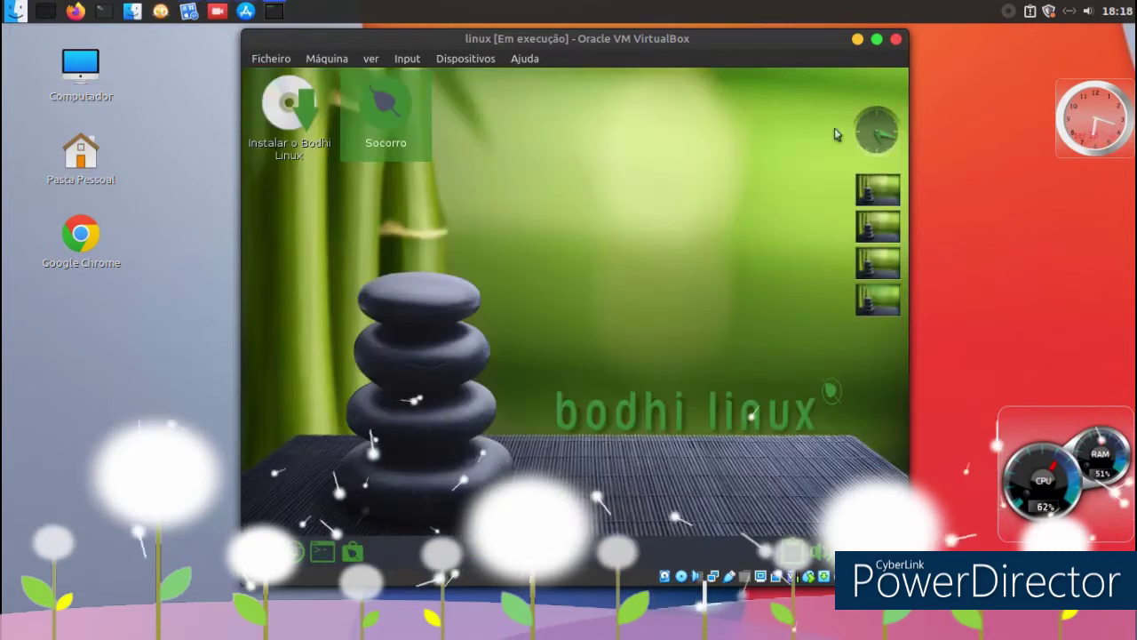
- Open the Screen Layout Editor from the Preferências applications, view its display layout and close it
click(476, 211)
click(477, 211)
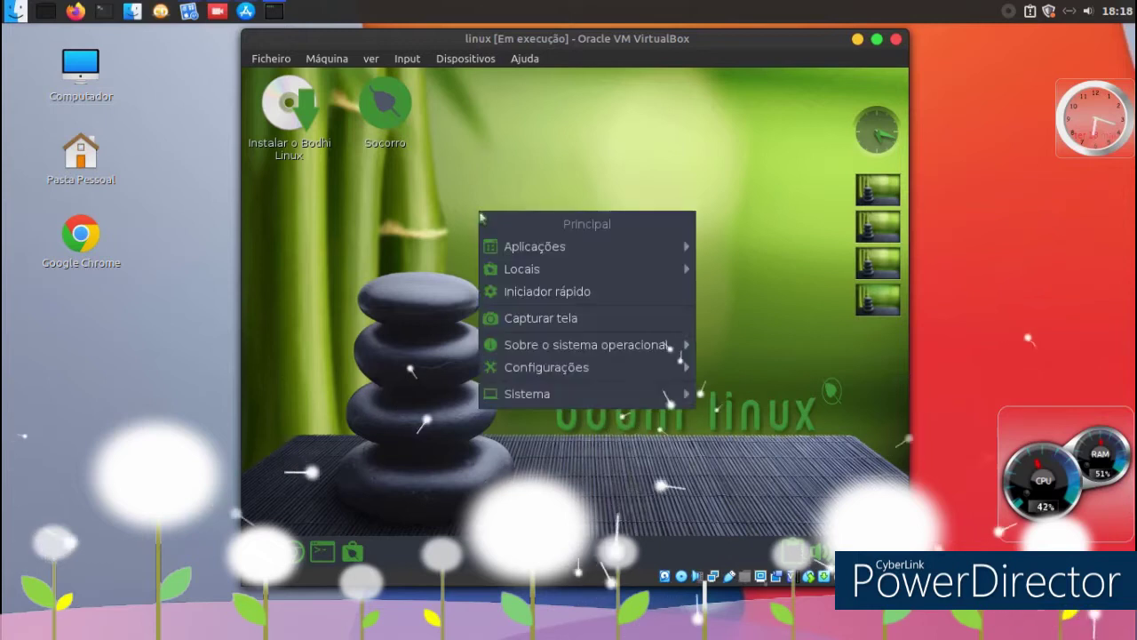
mouse_move(524, 246)
mouse_move(764, 270)
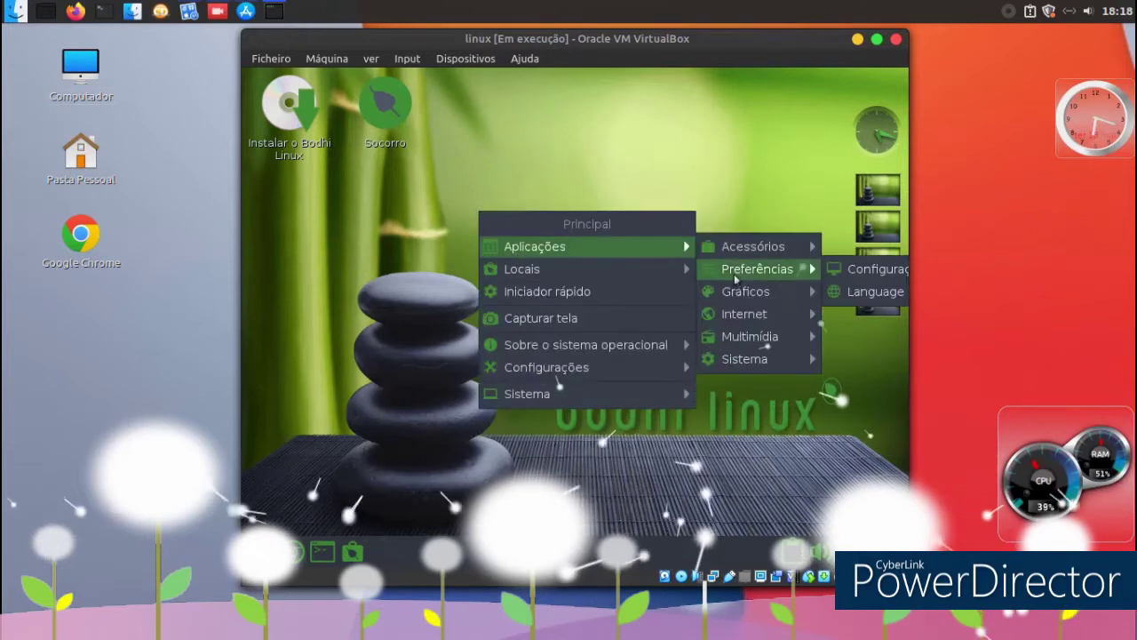
click(861, 278)
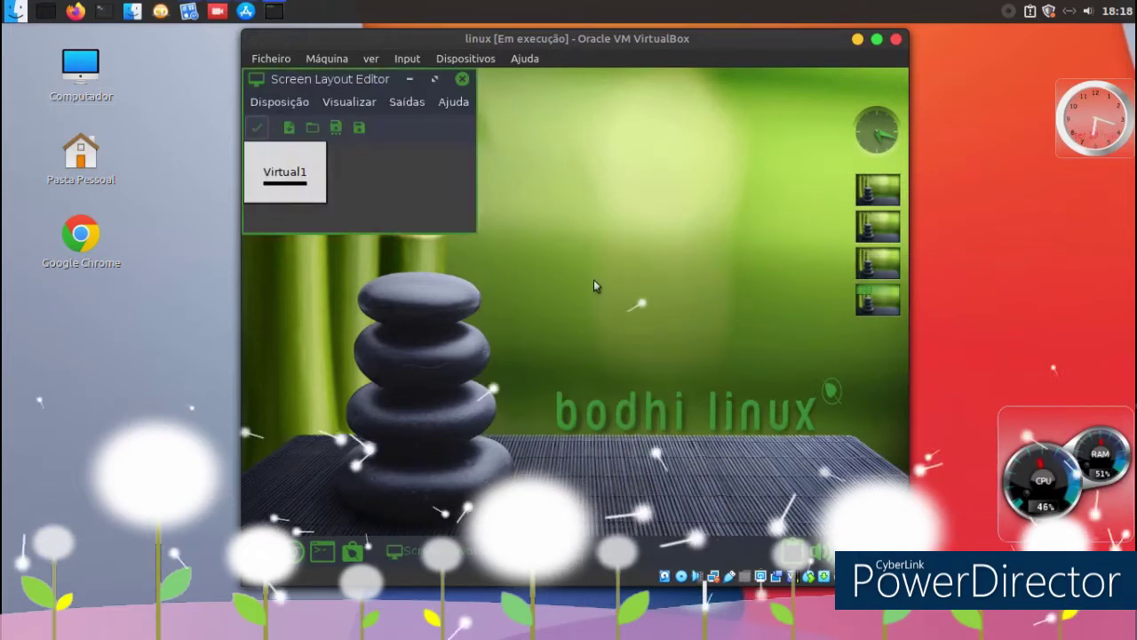
click(462, 80)
- Open the Home folder from the Locais entries in the file manager
click(445, 166)
mouse_move(490, 222)
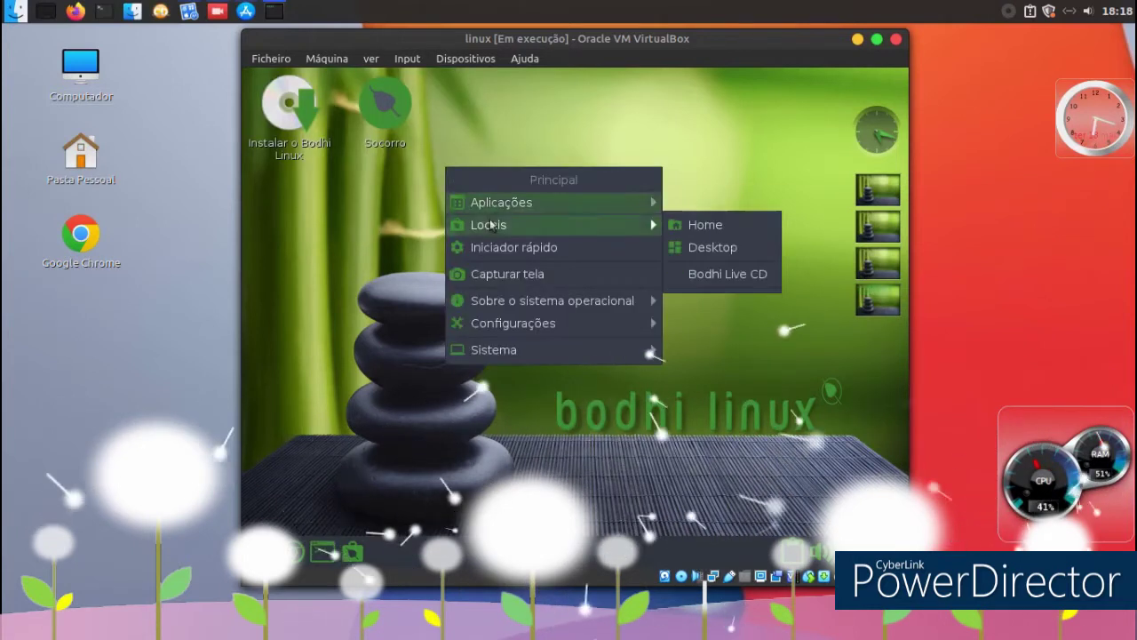
click(690, 235)
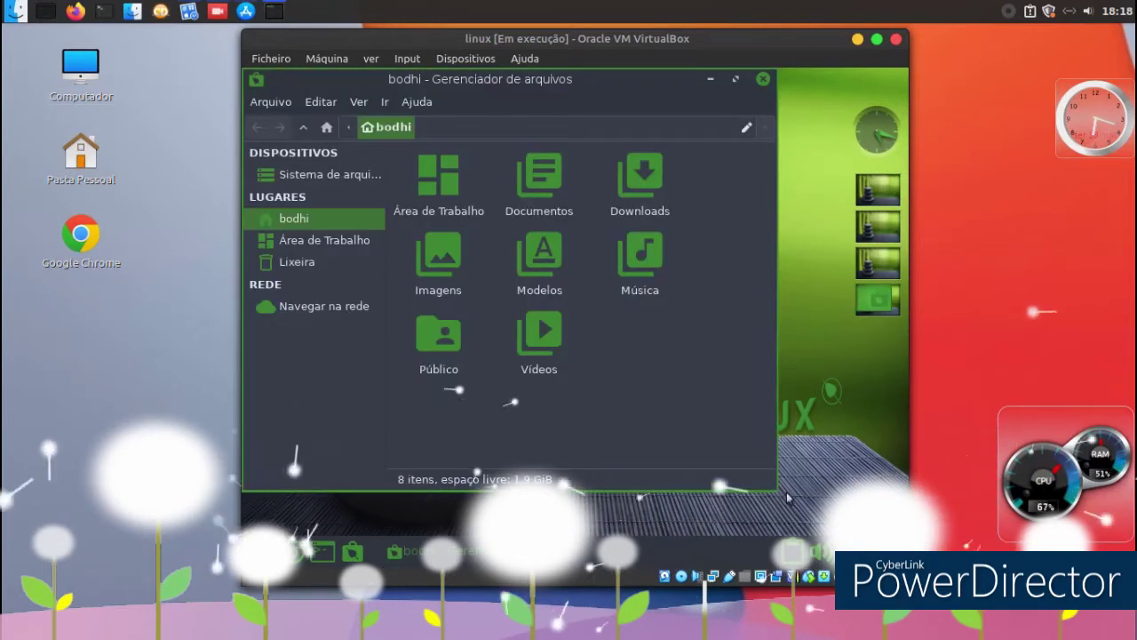
- Make the Home folder window wider and shorter, shift it slightly on the desktop and close it
drag(773, 495, 851, 435)
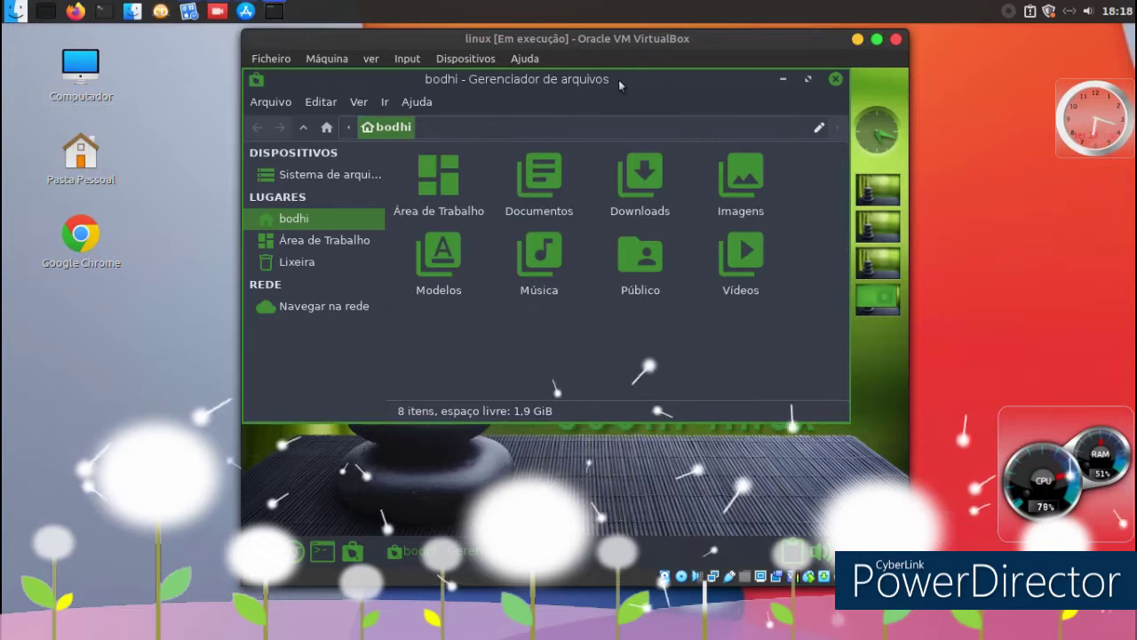
drag(618, 79, 650, 95)
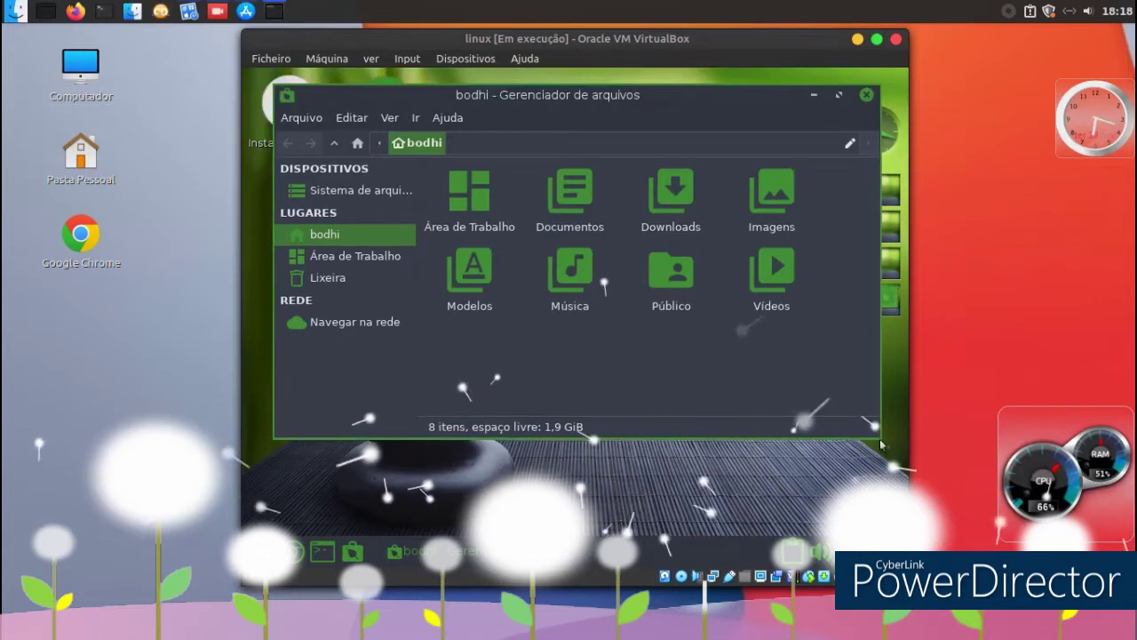
click(865, 95)
- Open the Iniciador rápido from the main menu and launch Ephoto from its Gráficos category
click(544, 193)
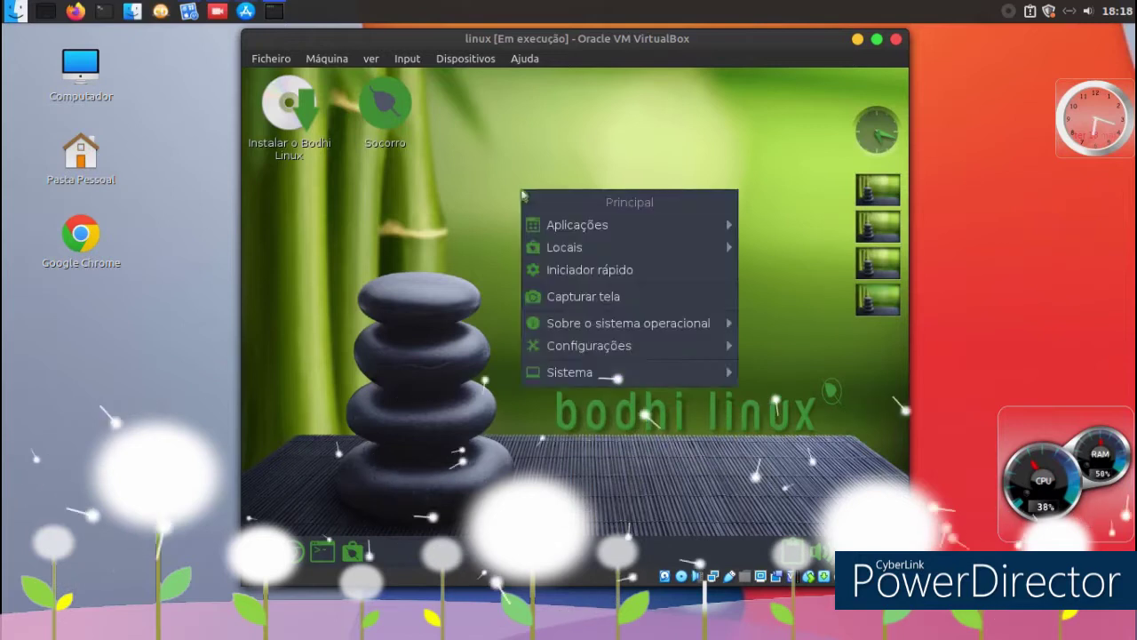
click(538, 269)
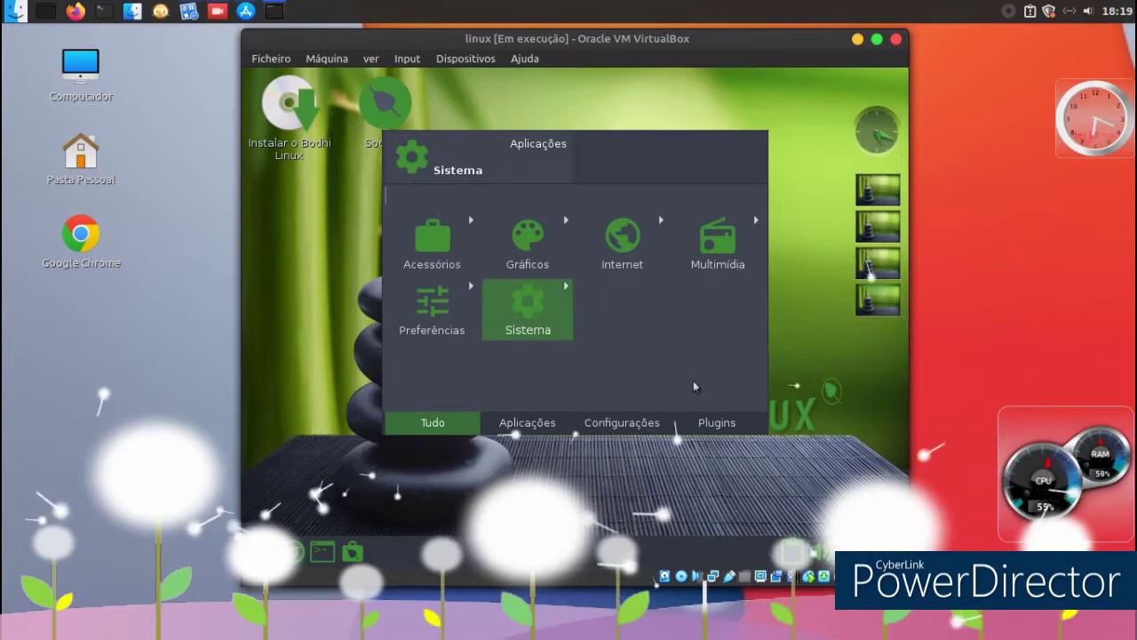
click(513, 240)
key(Escape)
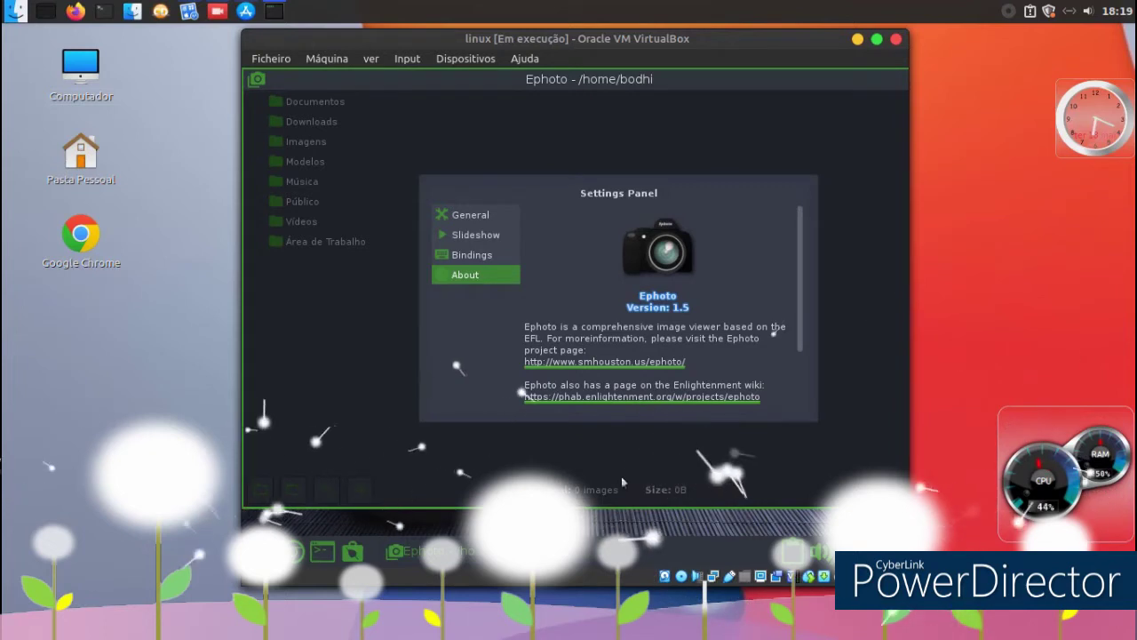
- View the General and About sections of Ephoto's Settings Panel and close Ephoto
click(440, 215)
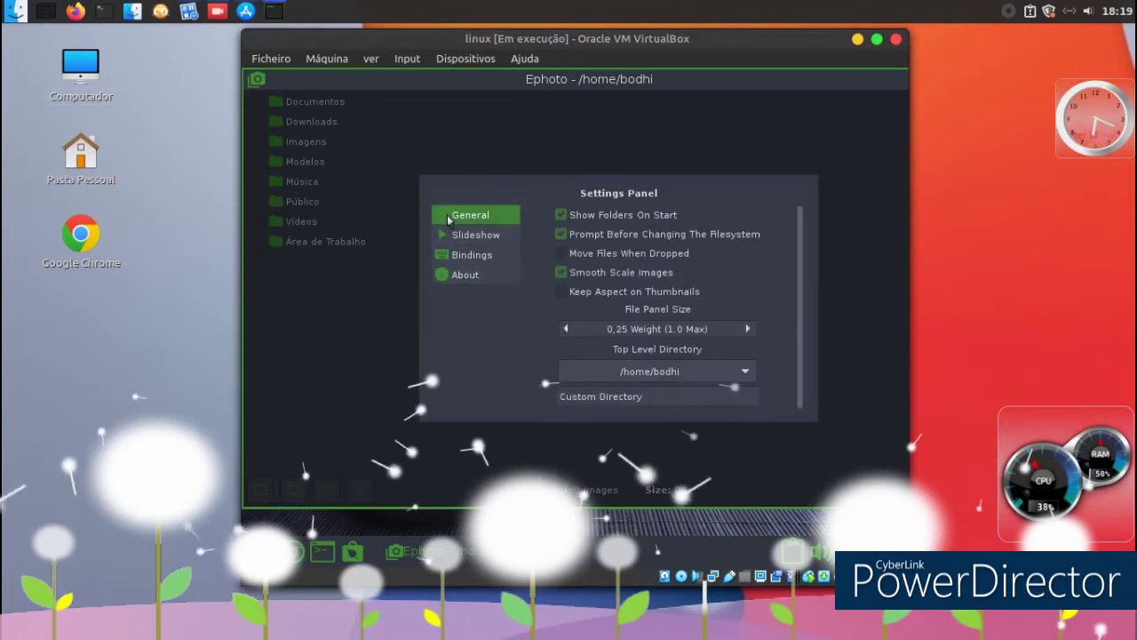
click(458, 277)
scroll(764, 326, down, 3)
scroll(589, 242, up, 3)
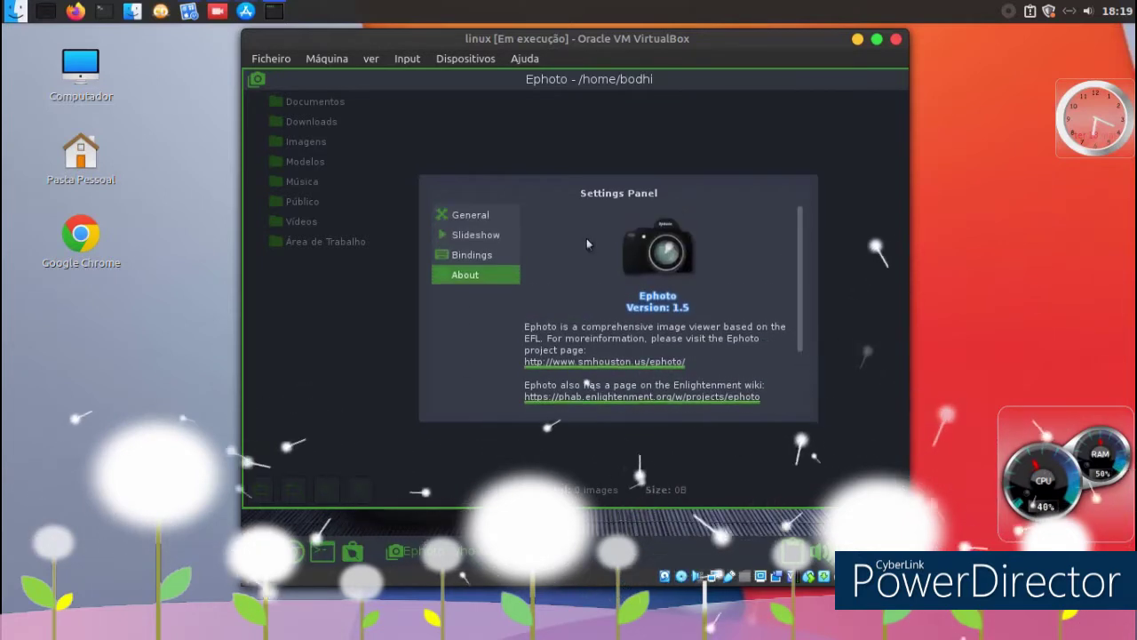
right_click(449, 552)
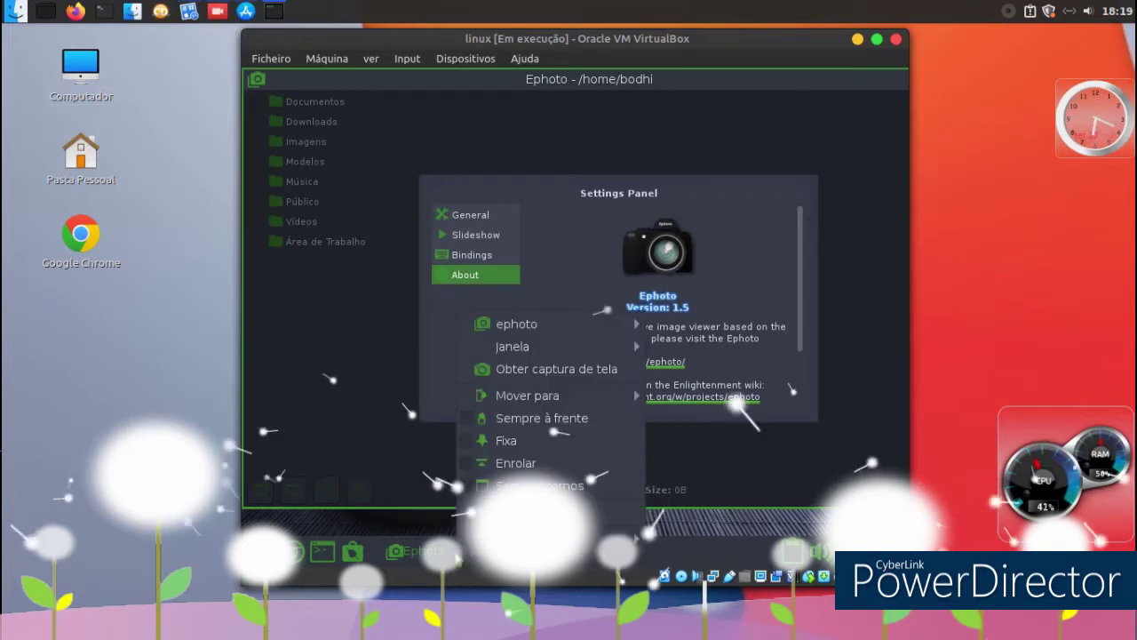
click(515, 530)
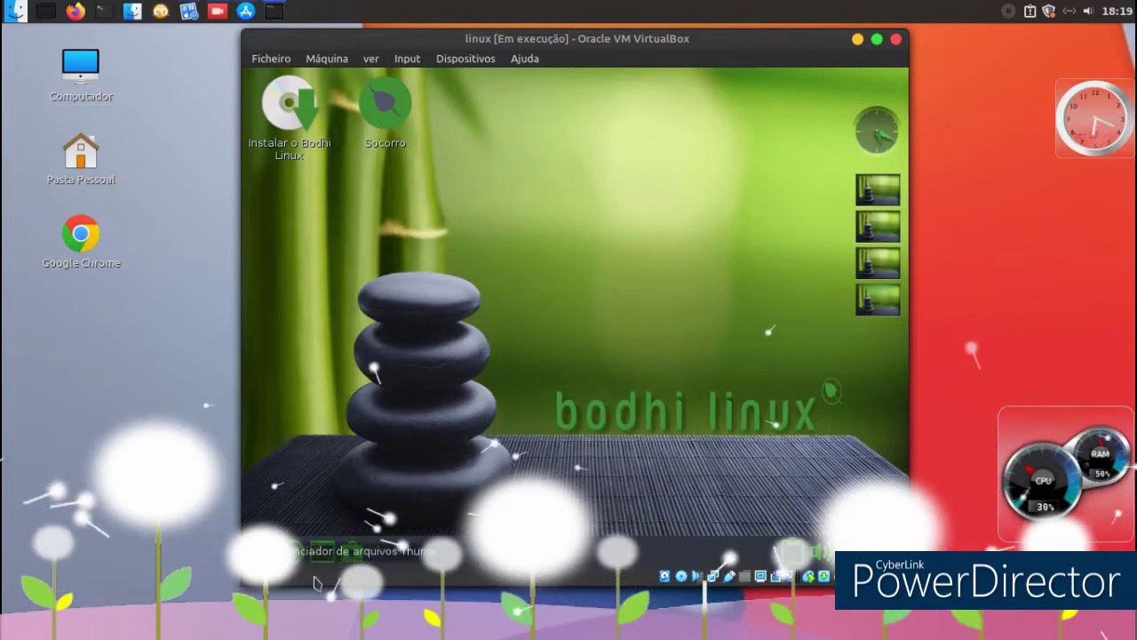
- Open the Terminology terminal, split it into two side-by-side panes and add a new terminal tab to the first pane
click(295, 554)
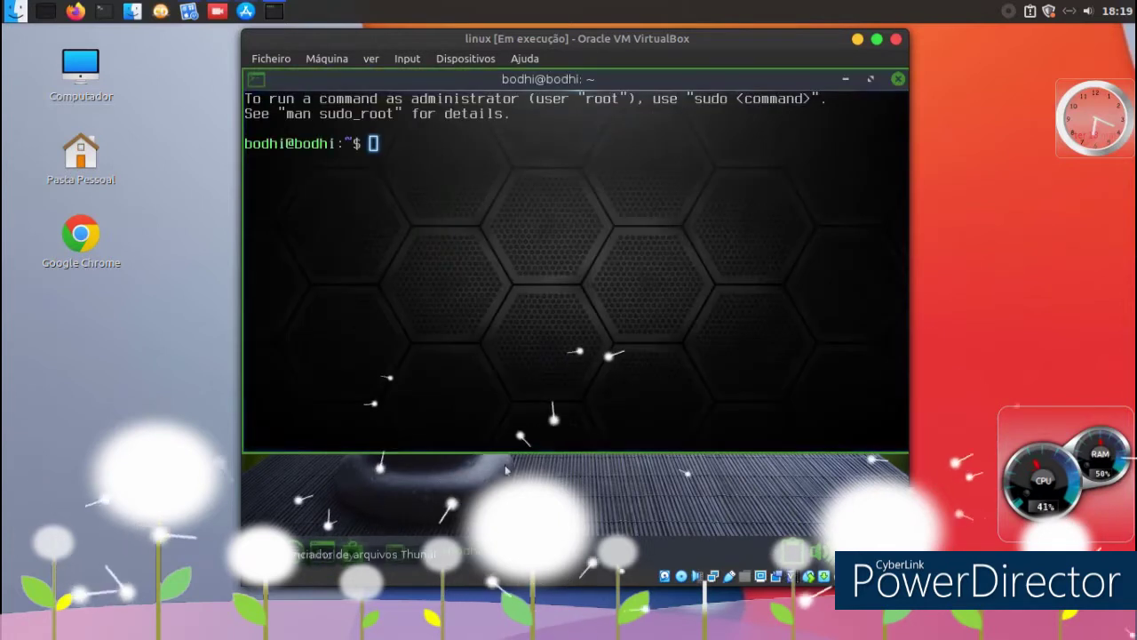
right_click(531, 145)
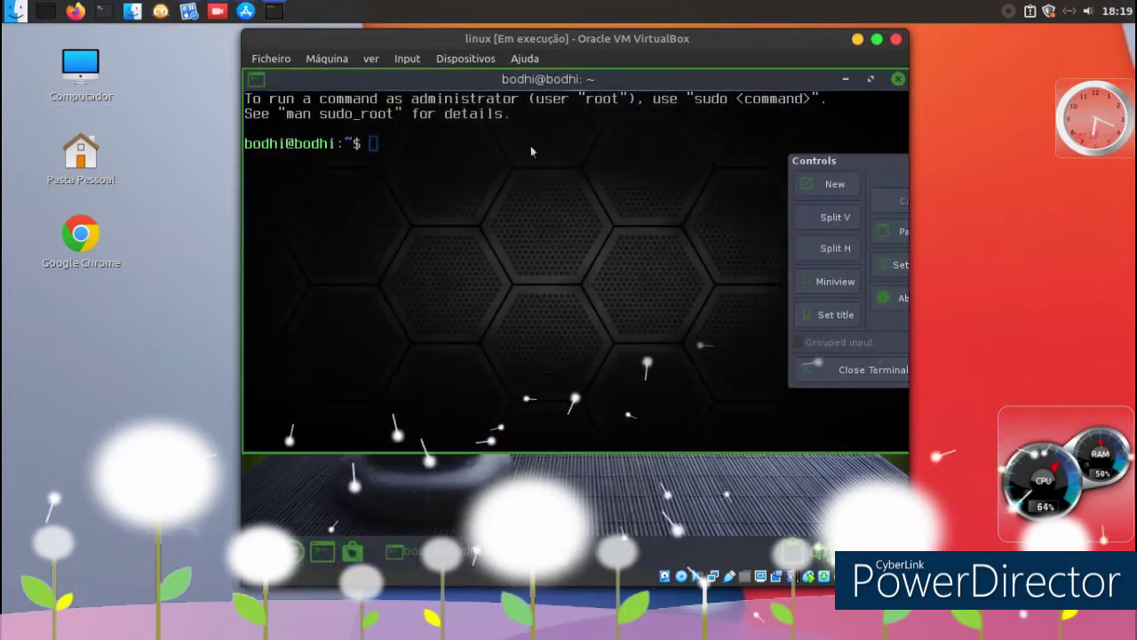
click(790, 218)
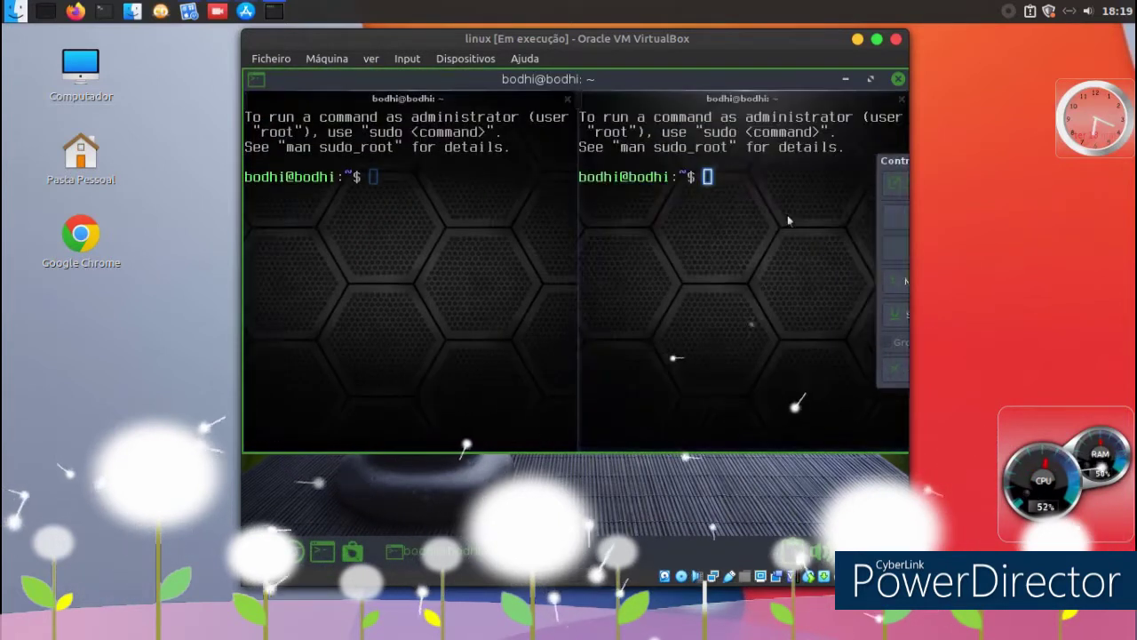
right_click(508, 241)
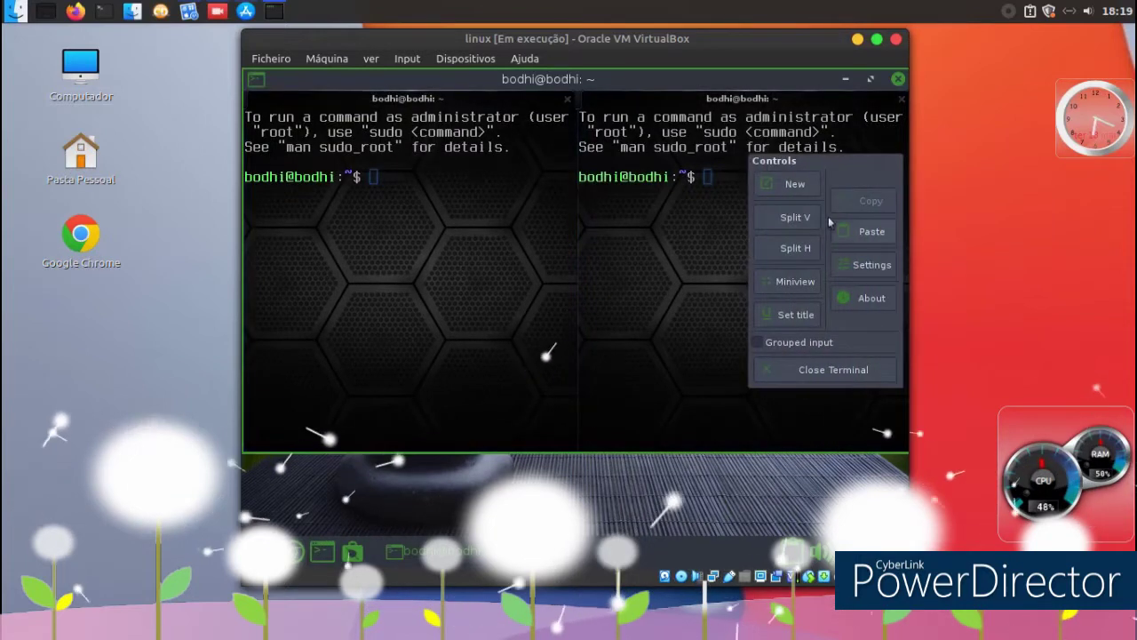
click(809, 183)
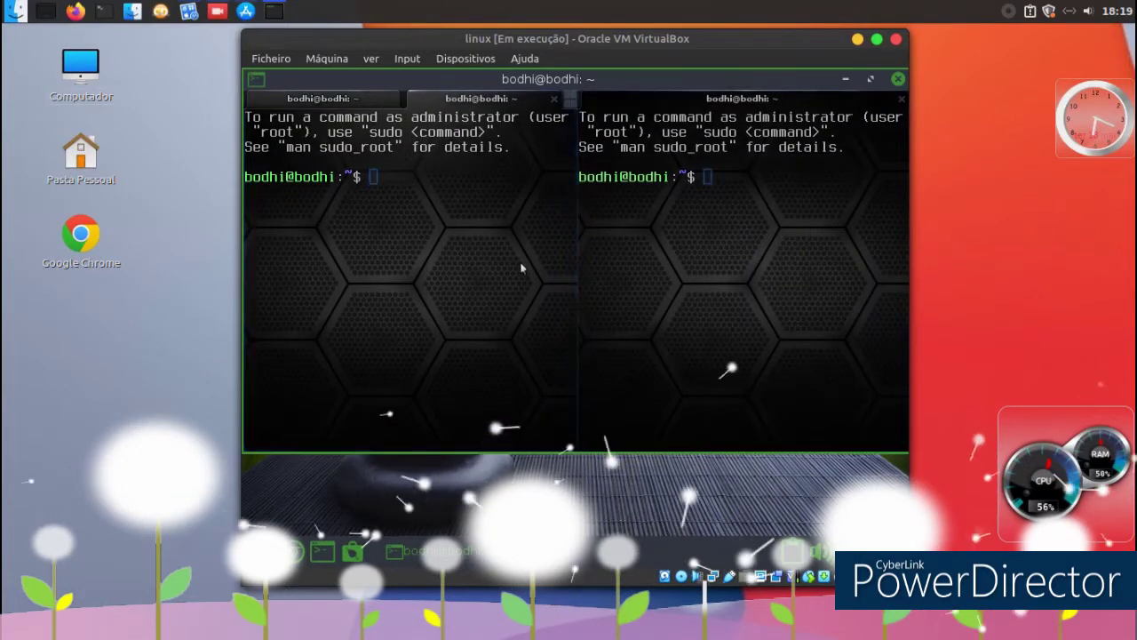
- View Terminology's About screen and its Behavior settings, then dismiss both
right_click(717, 255)
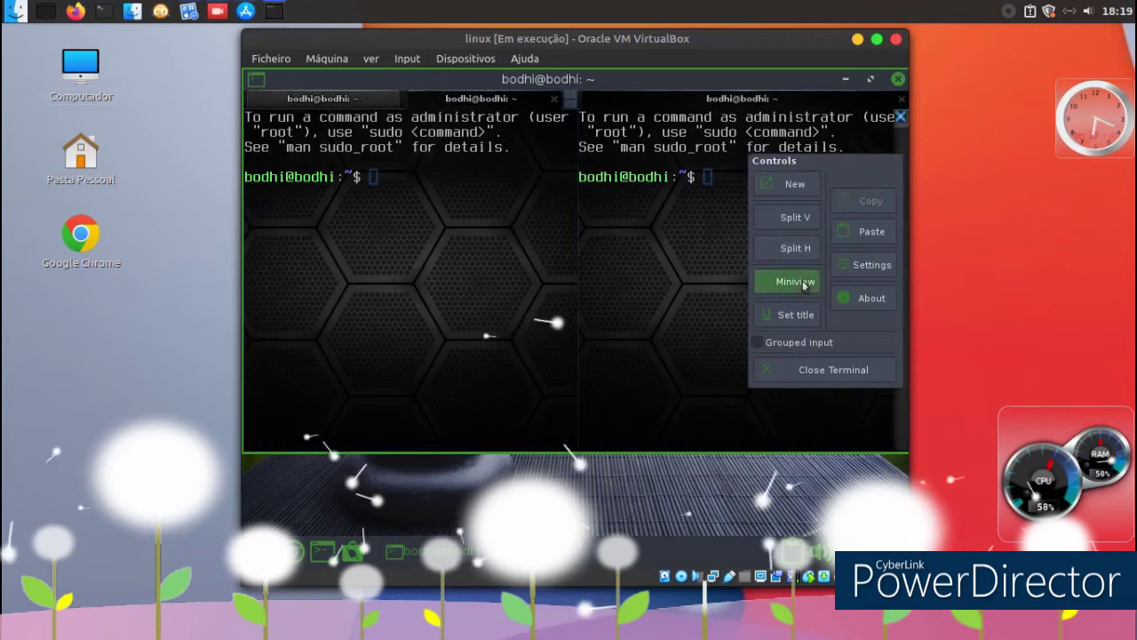
click(866, 299)
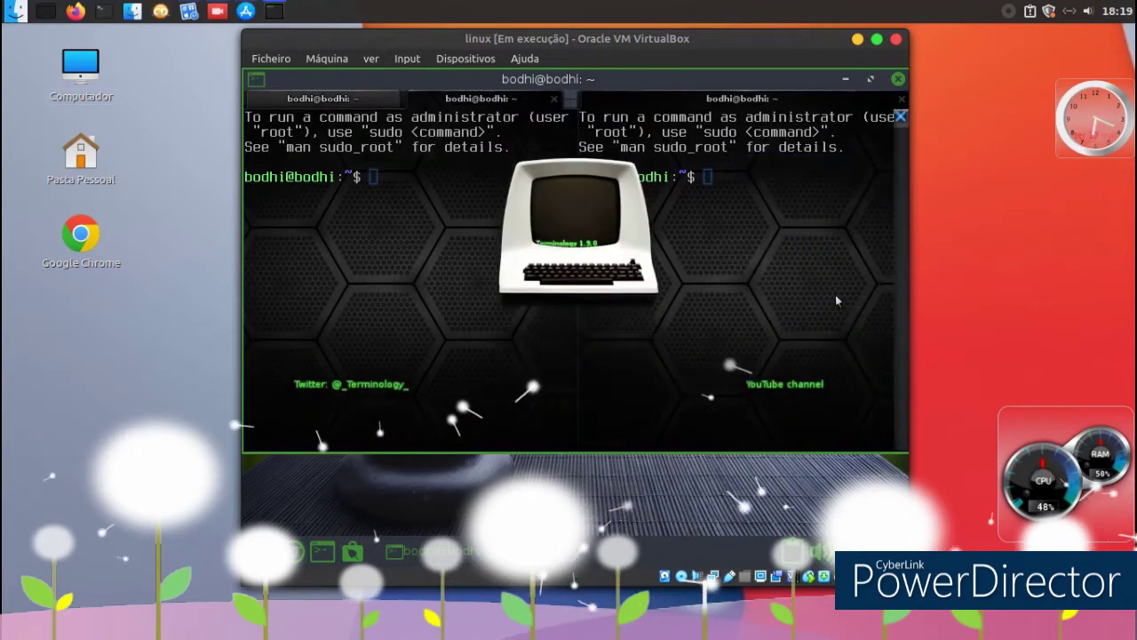
click(718, 253)
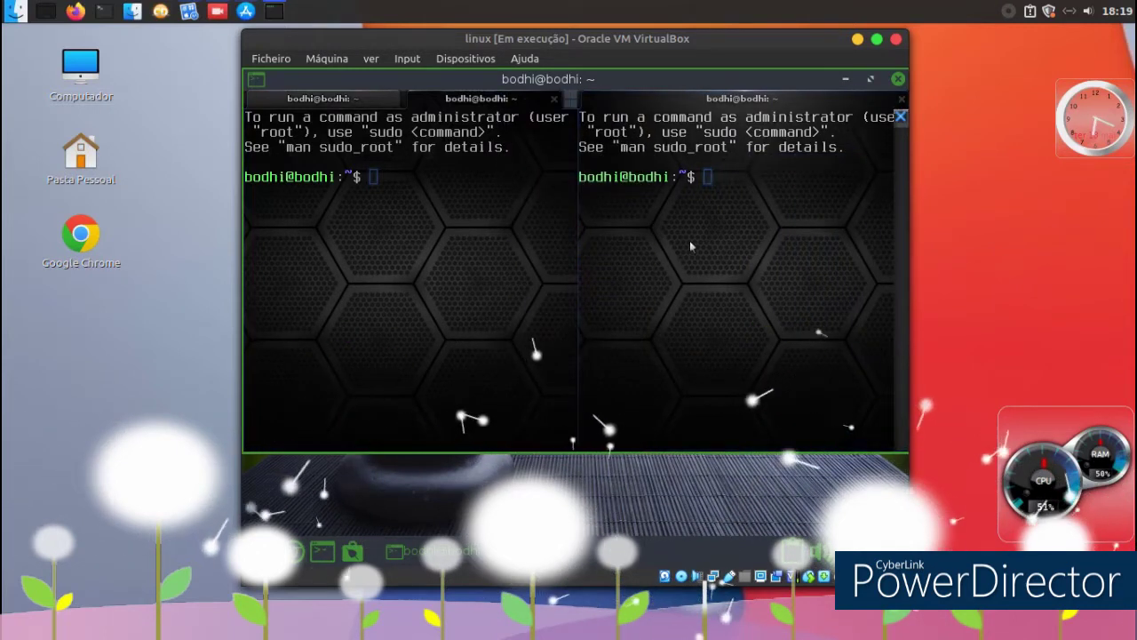
right_click(687, 238)
click(848, 277)
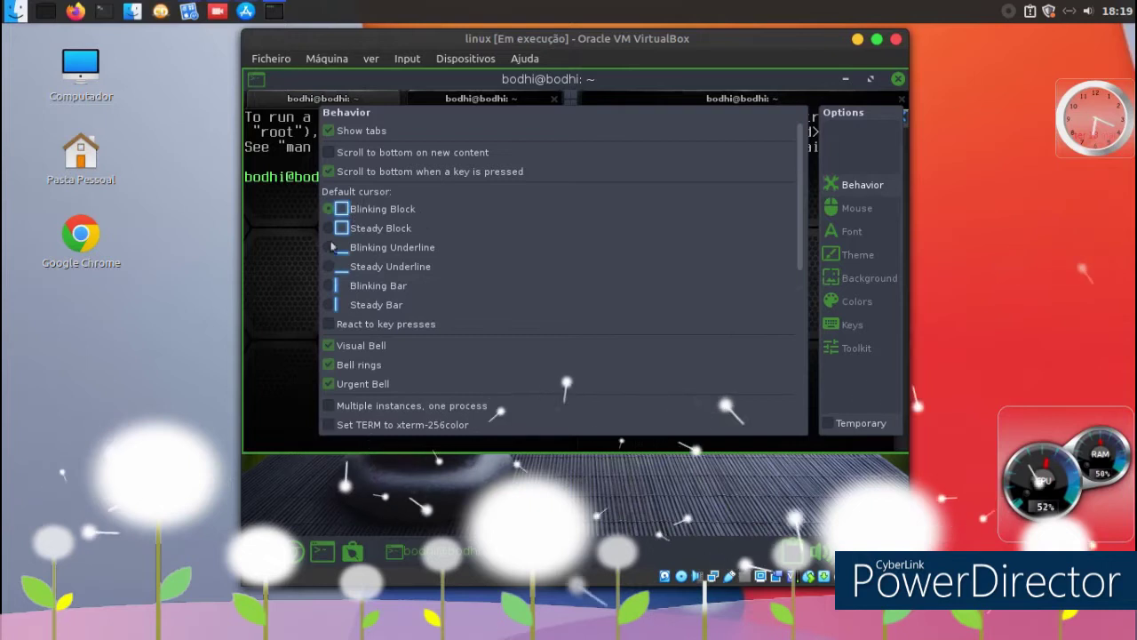
click(313, 258)
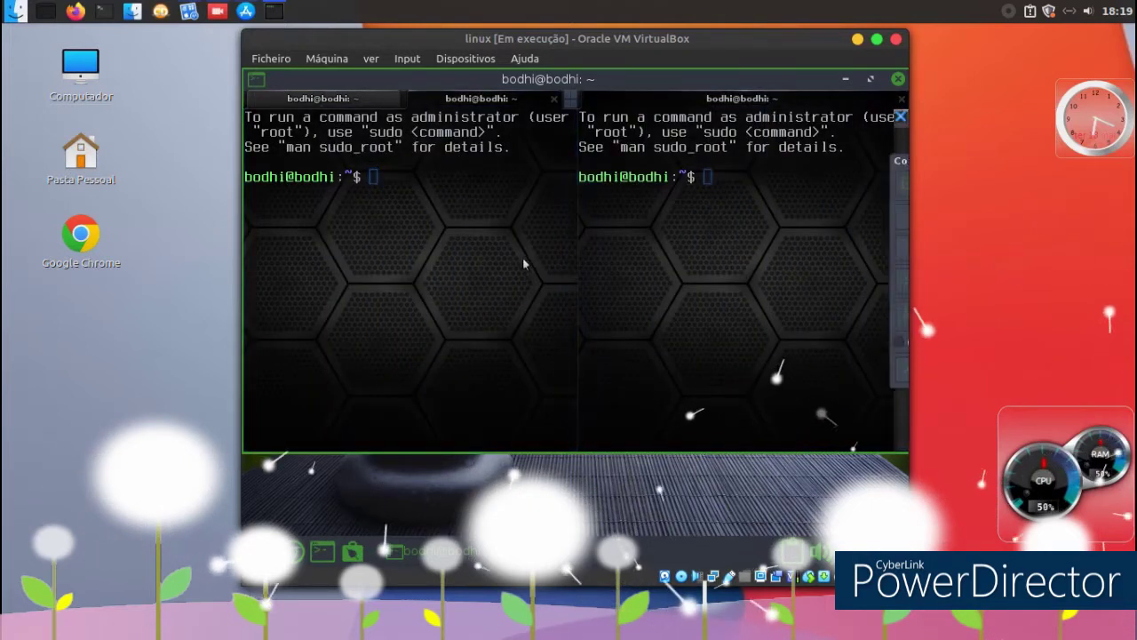
- Split the first terminal pane side by side again and add a new terminal tab to the widest pane
right_click(524, 258)
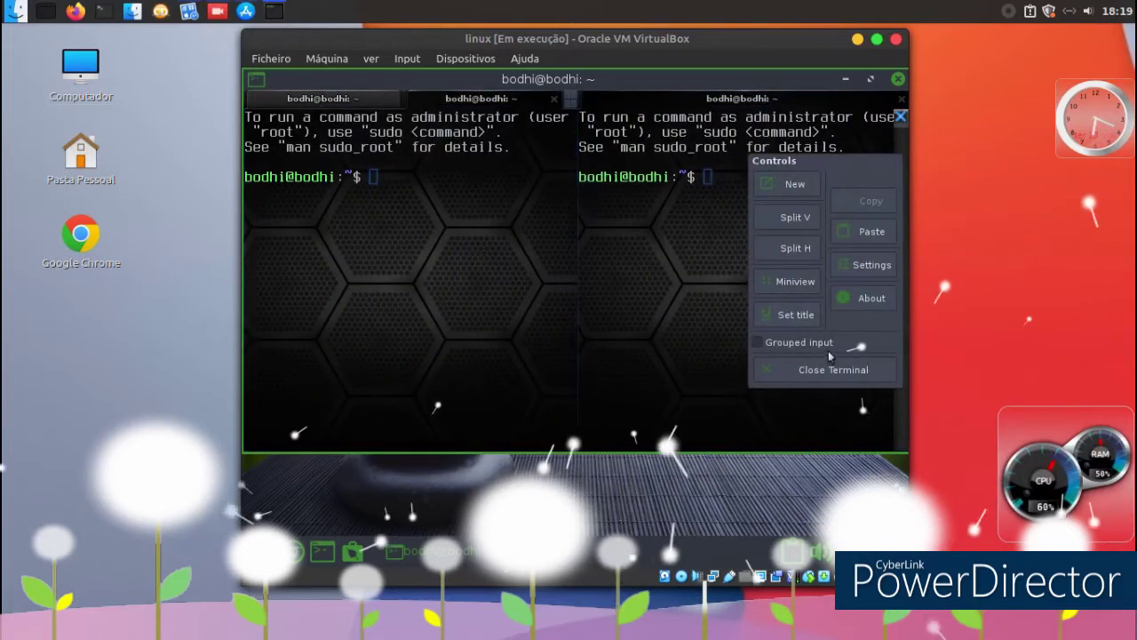
click(797, 217)
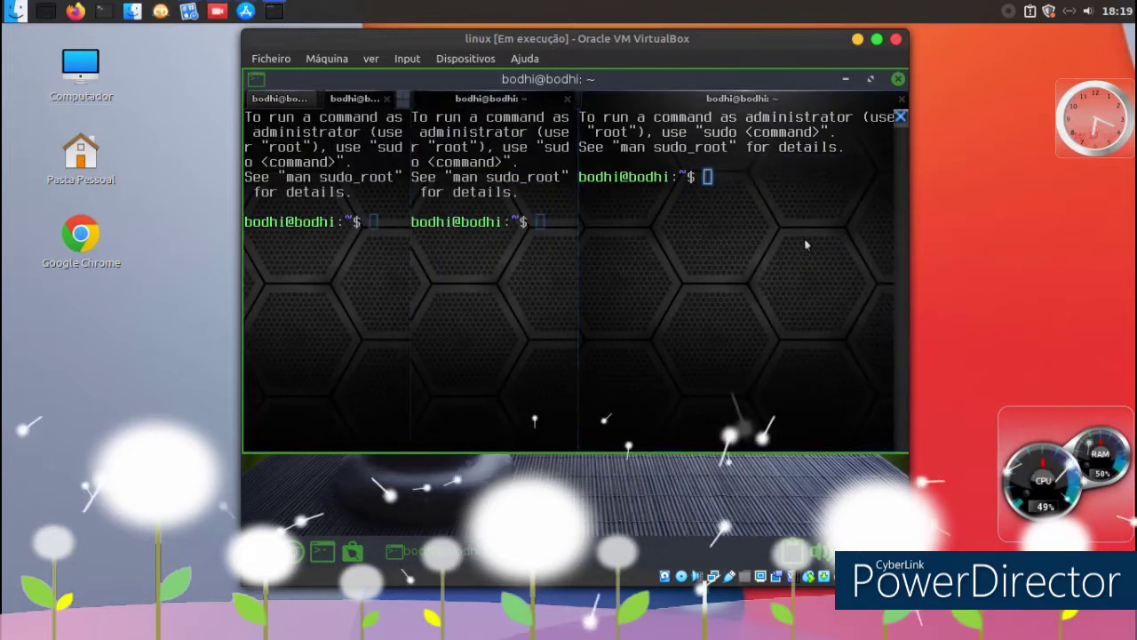
right_click(705, 279)
click(796, 188)
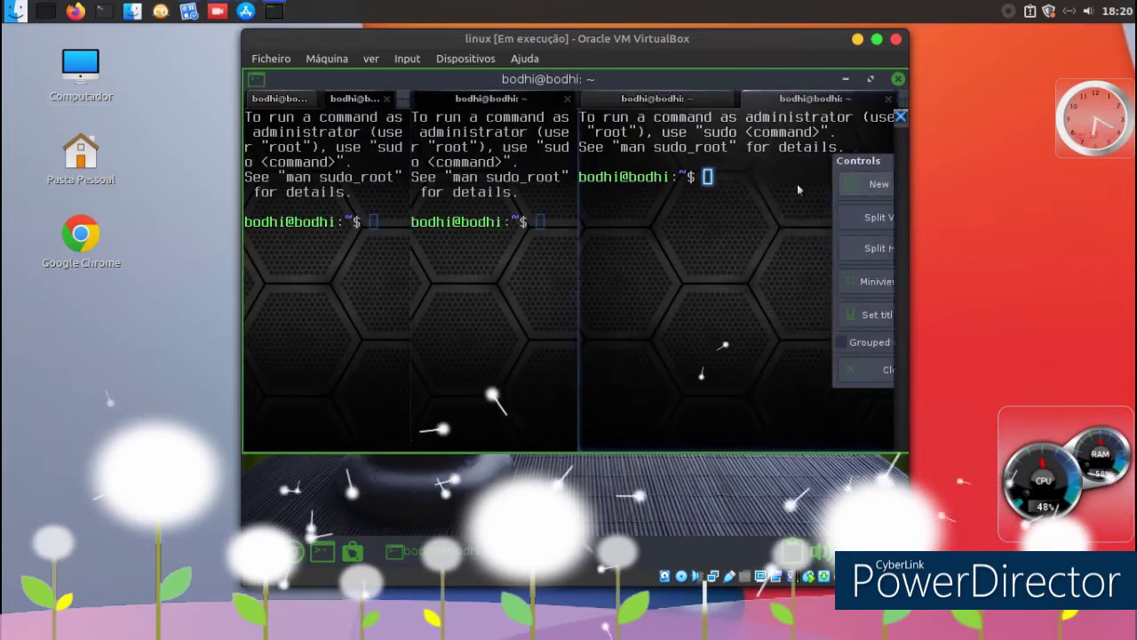
- Close the extra terminal tab in the widest pane and close the whole Terminology window
right_click(689, 213)
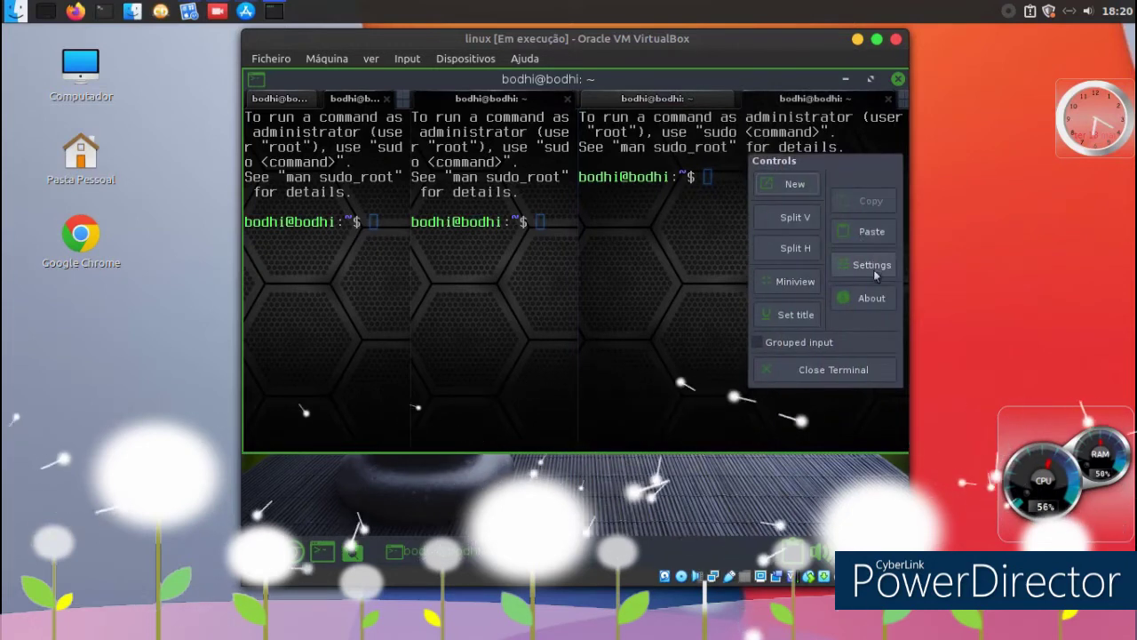
click(827, 372)
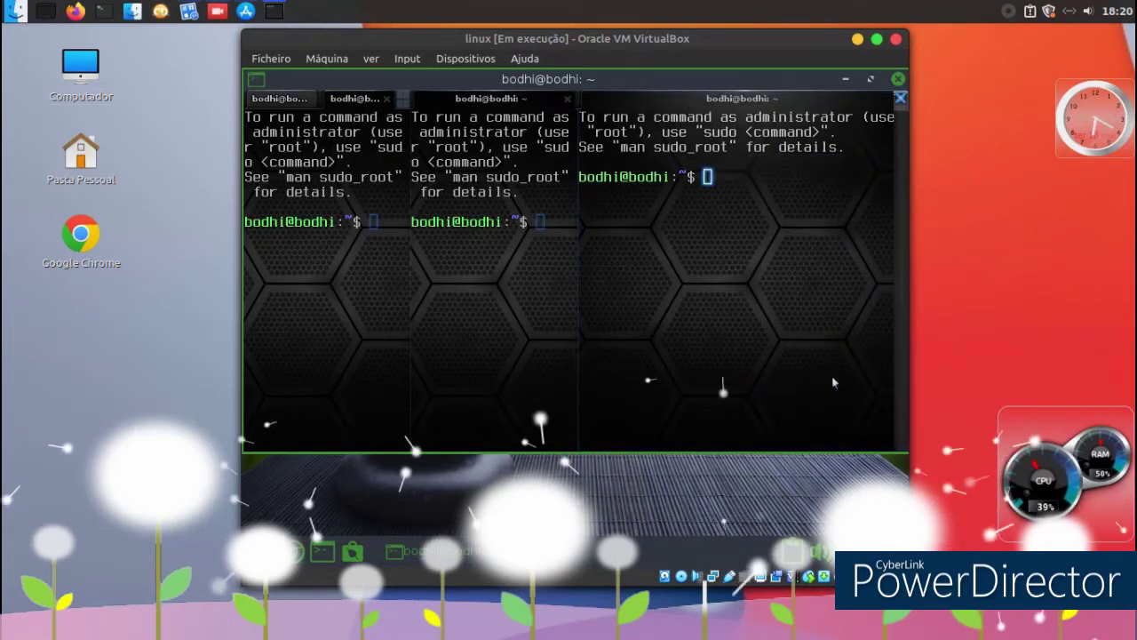
click(898, 80)
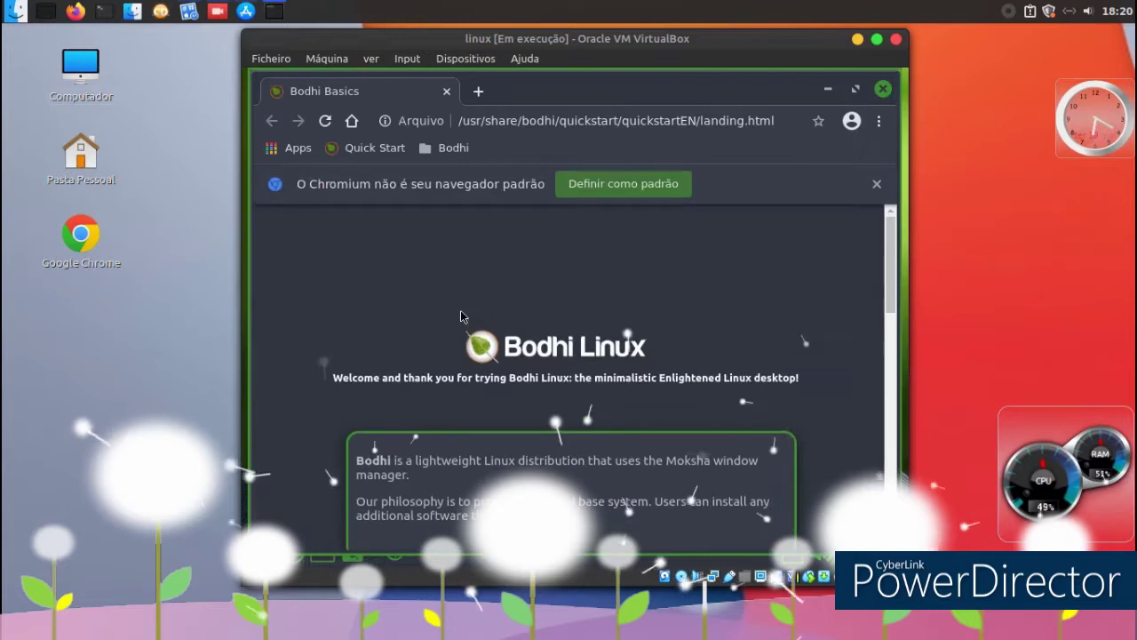
- Dismiss Chromium's default-browser notice, open the Quick Start guide and read its Quick Launcher page
click(877, 185)
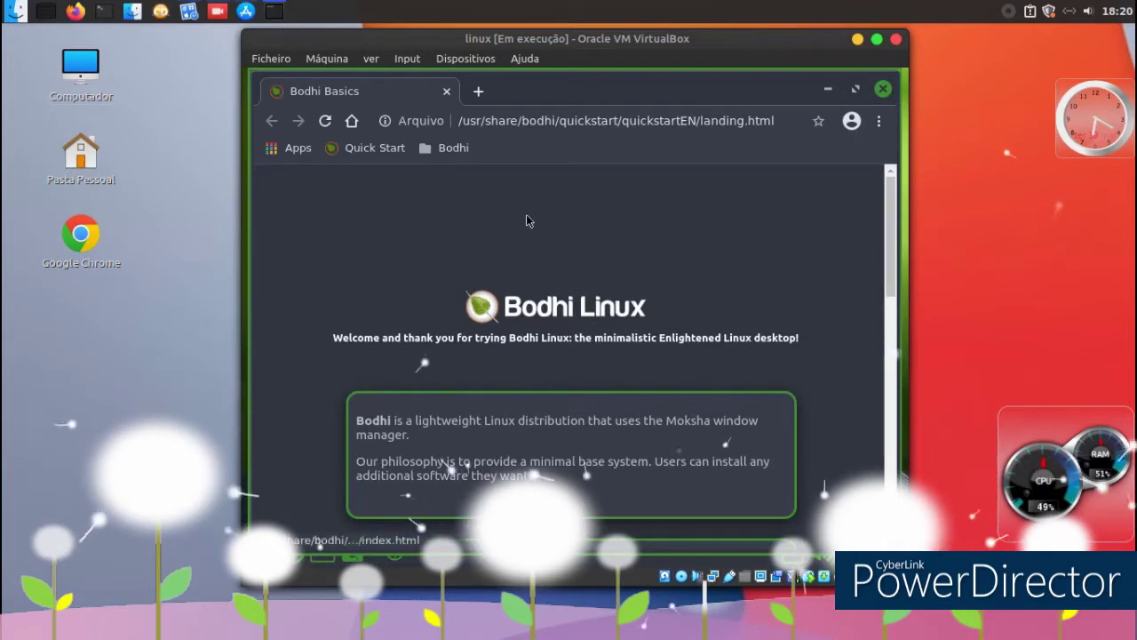
click(374, 149)
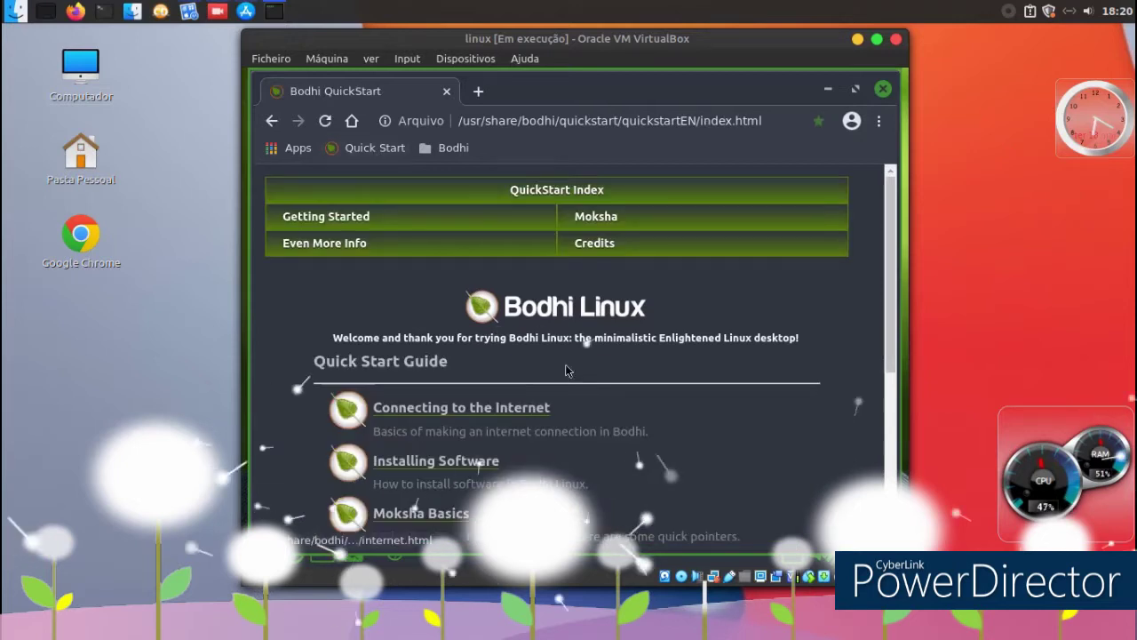
scroll(537, 295, down, 4)
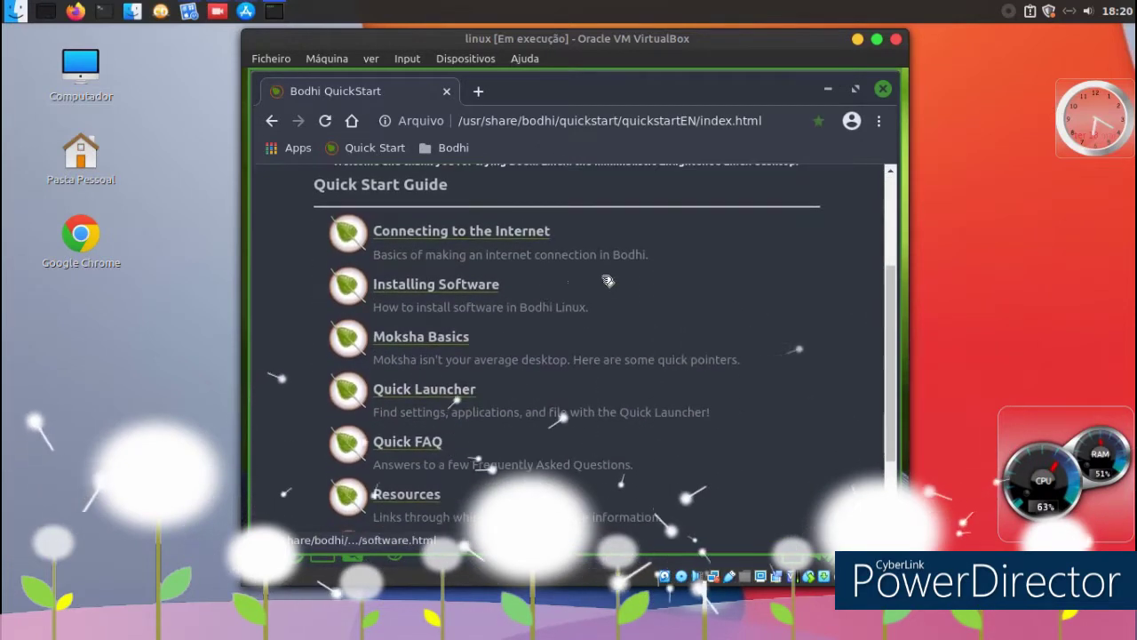
click(453, 389)
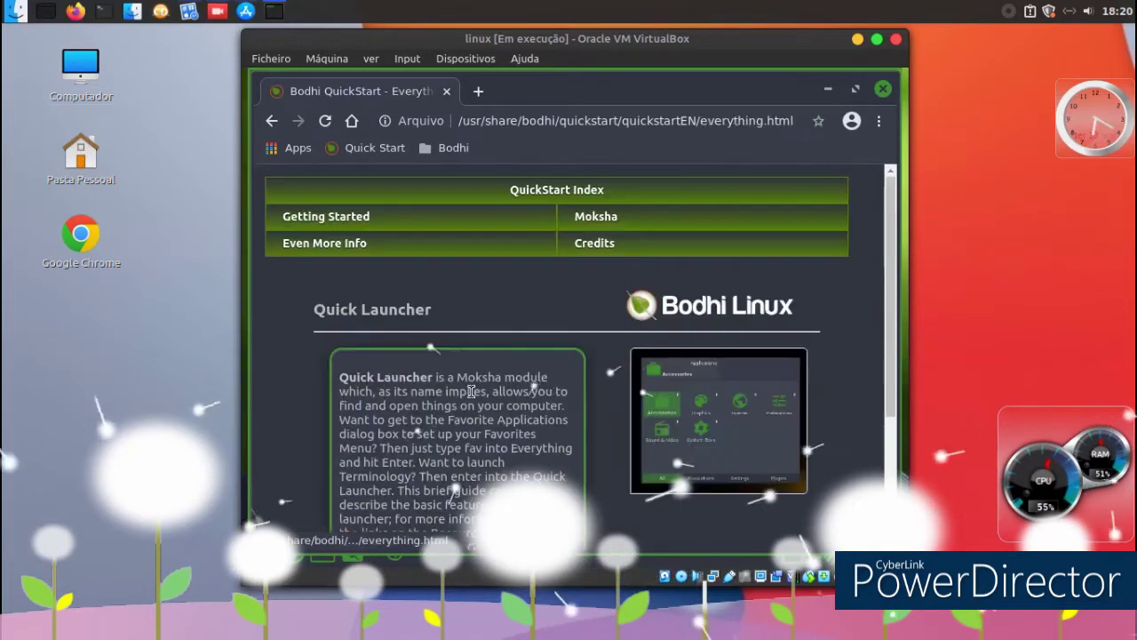
scroll(543, 371, down, 5)
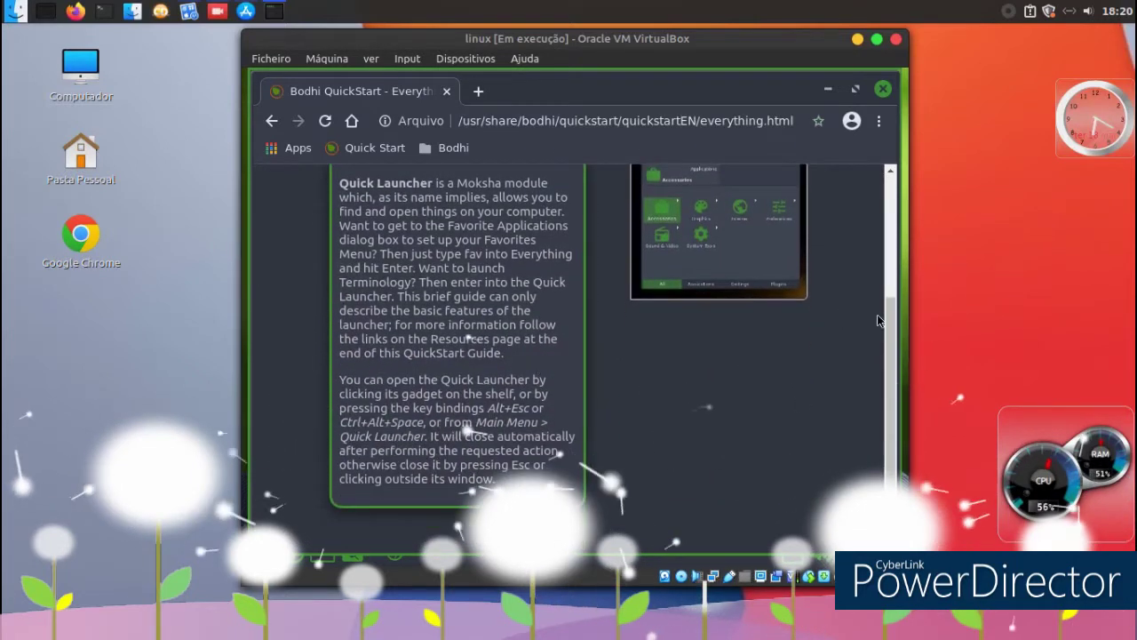
- Return to the Quick Start index, open the Quick FAQ entry and look over the bodhilinux.com welcome page
click(271, 120)
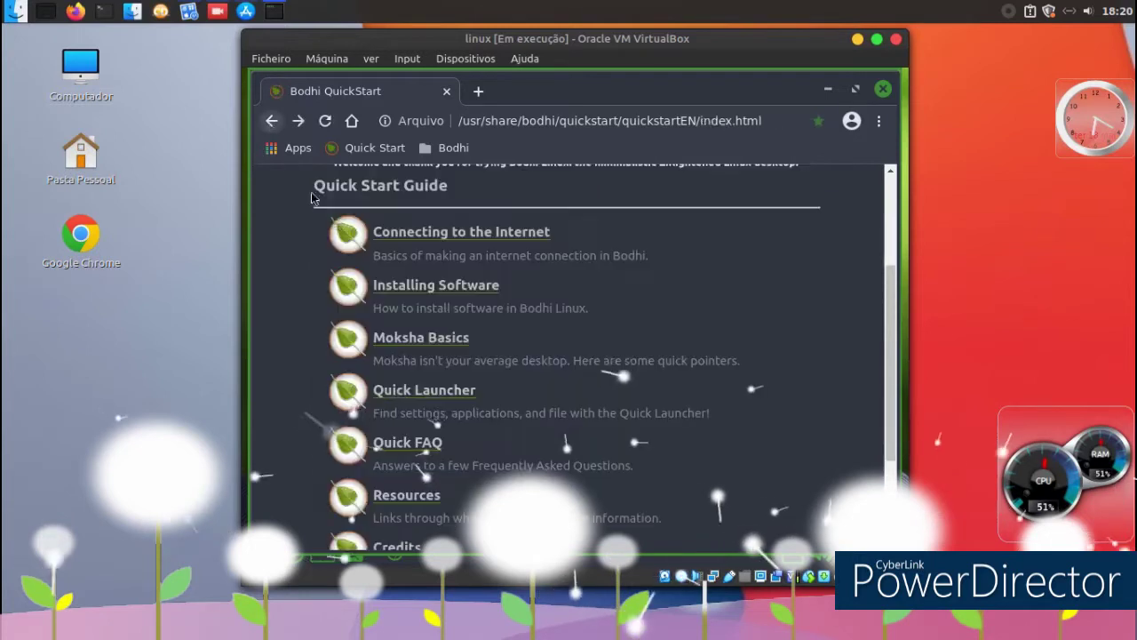
scroll(599, 412, down, 2)
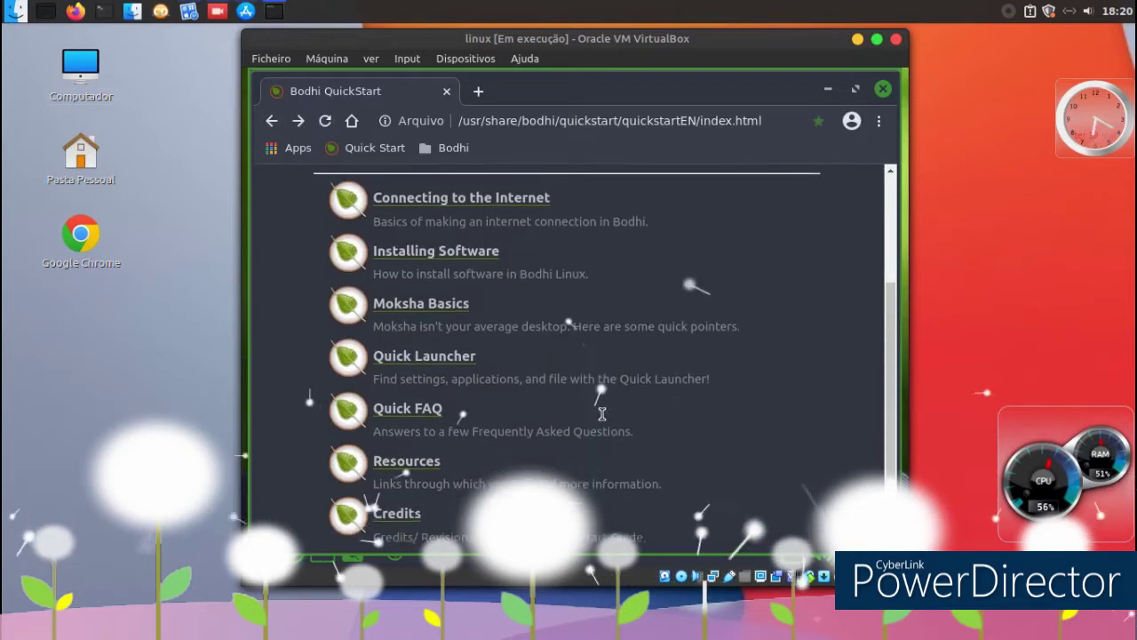
click(413, 408)
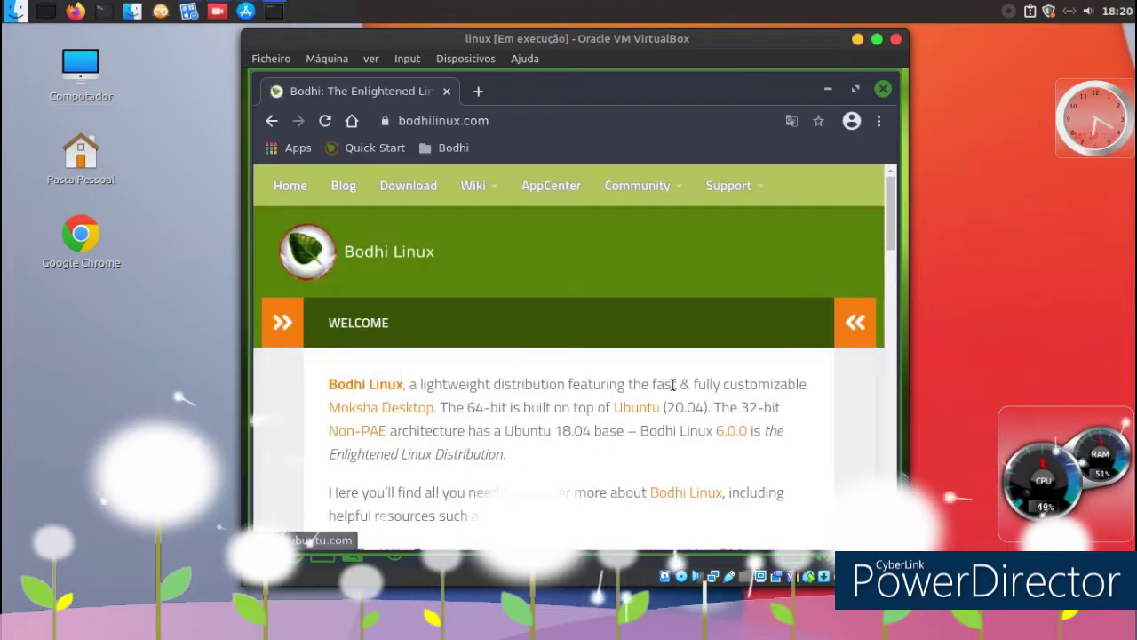
scroll(710, 391, down, 2)
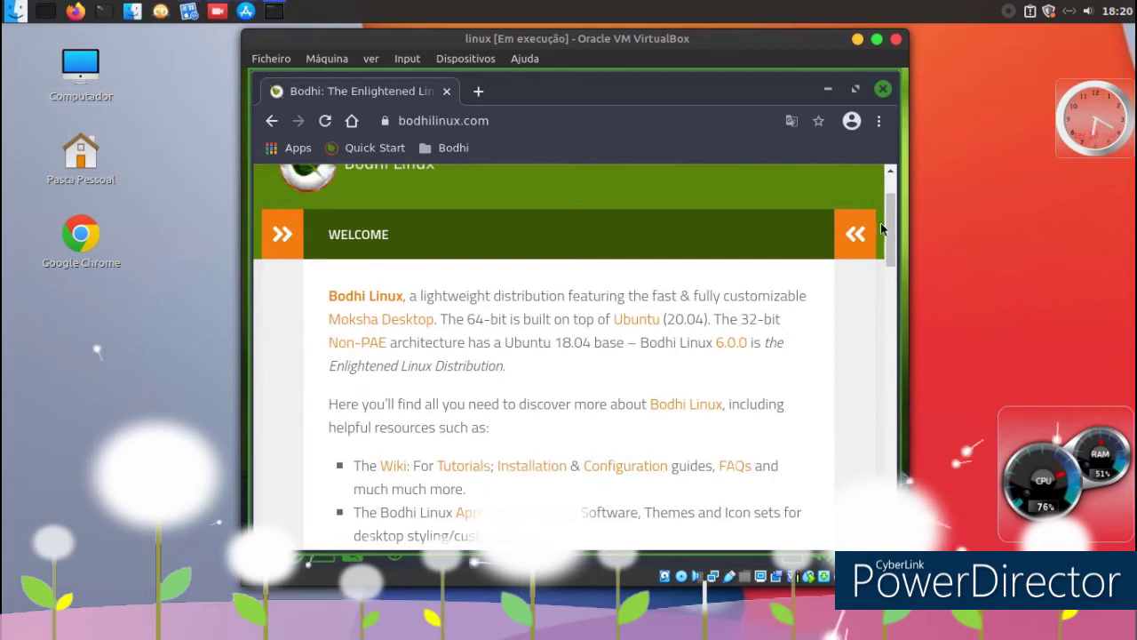
drag(891, 225, 917, 263)
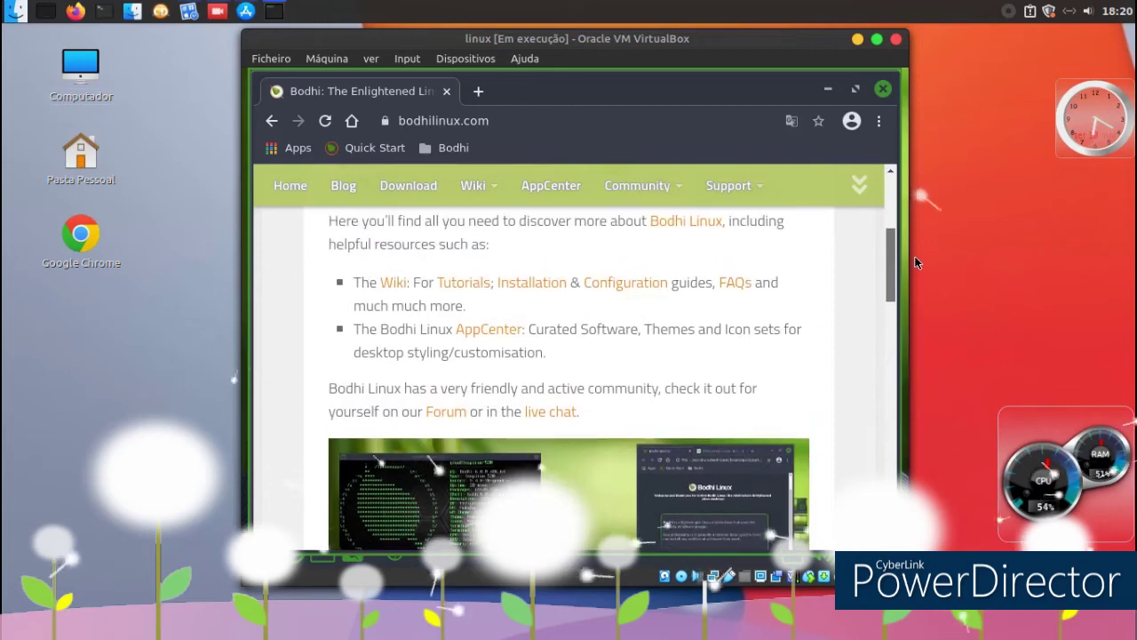
- Close the Chromium window and open the desktop wallpaper settings
click(883, 90)
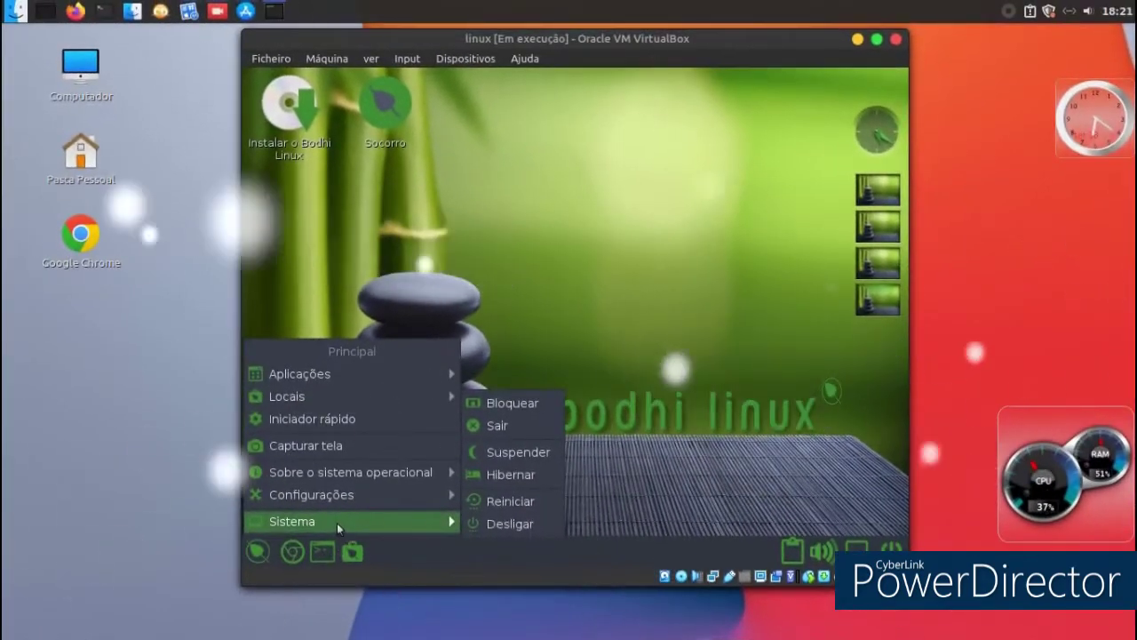
mouse_move(337, 497)
mouse_move(496, 500)
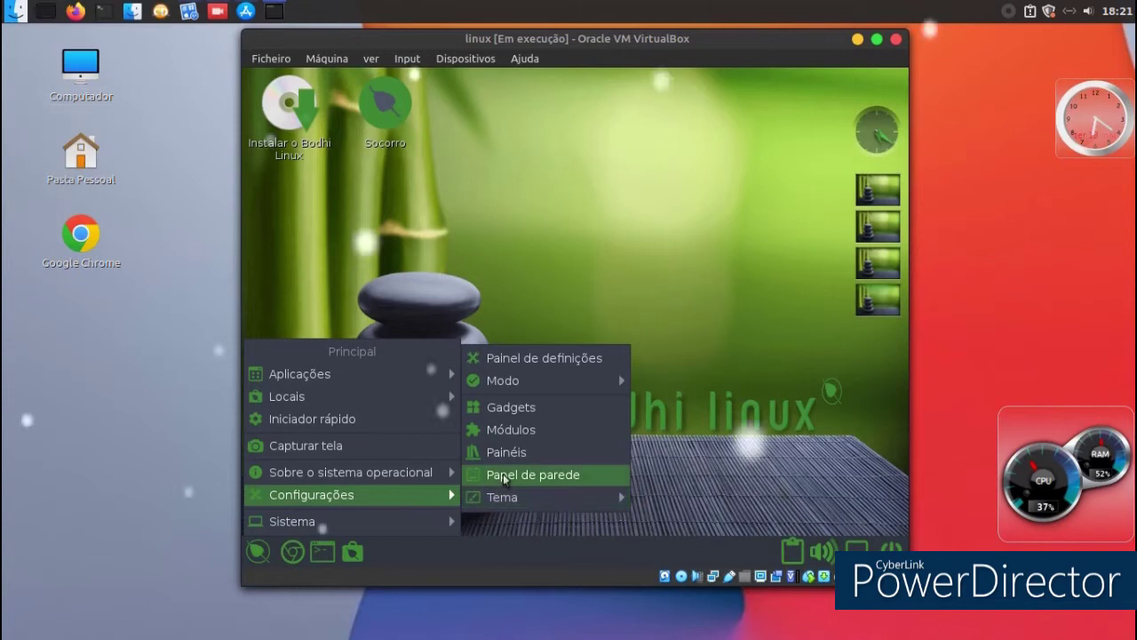
click(505, 478)
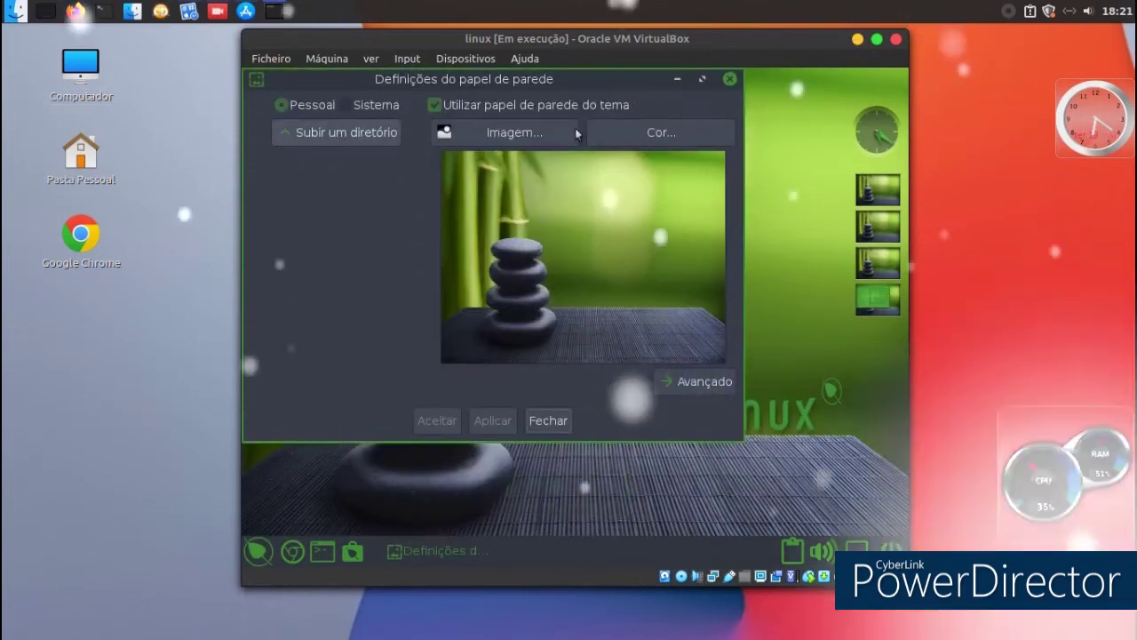
- Look at the Downloads folder in the wallpaper image chooser, cancel the choice and close the wallpaper settings
click(576, 133)
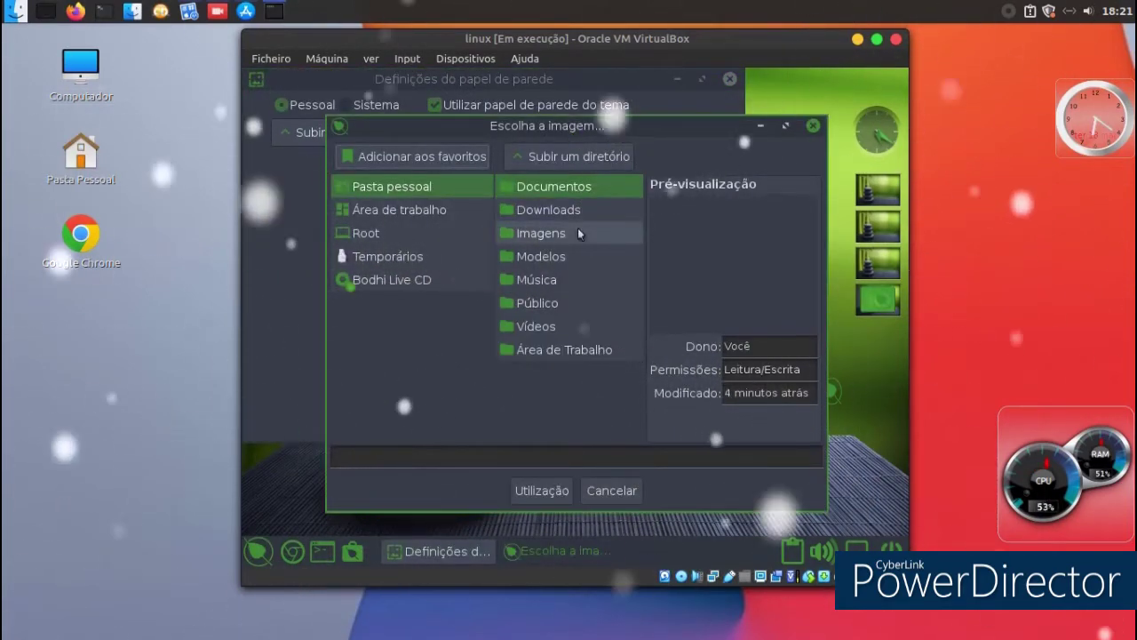
click(548, 211)
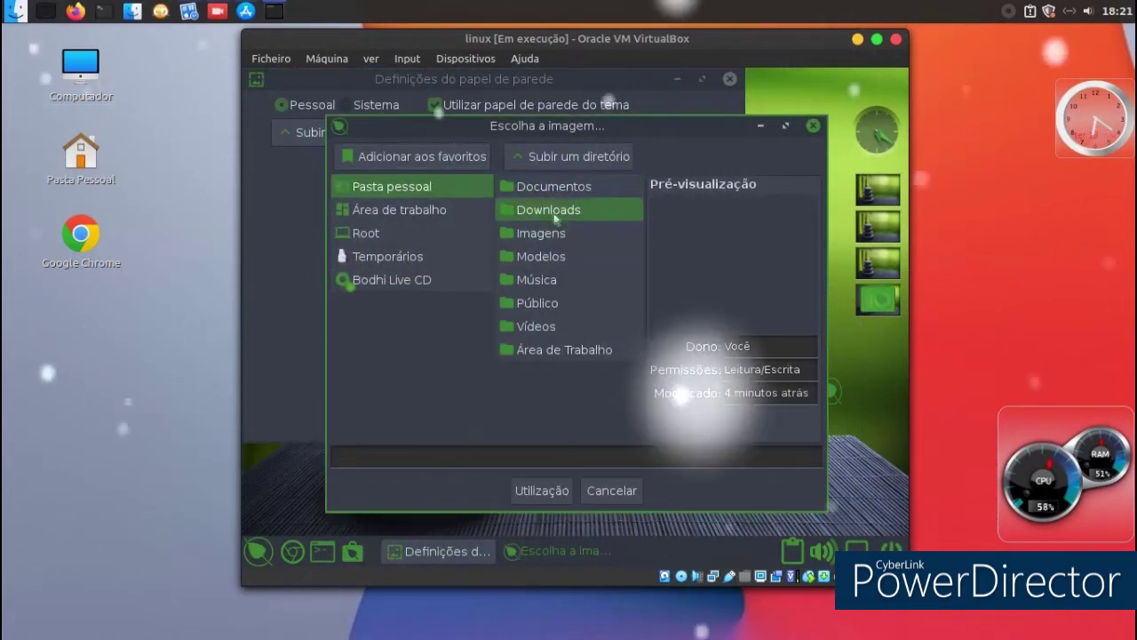
click(595, 496)
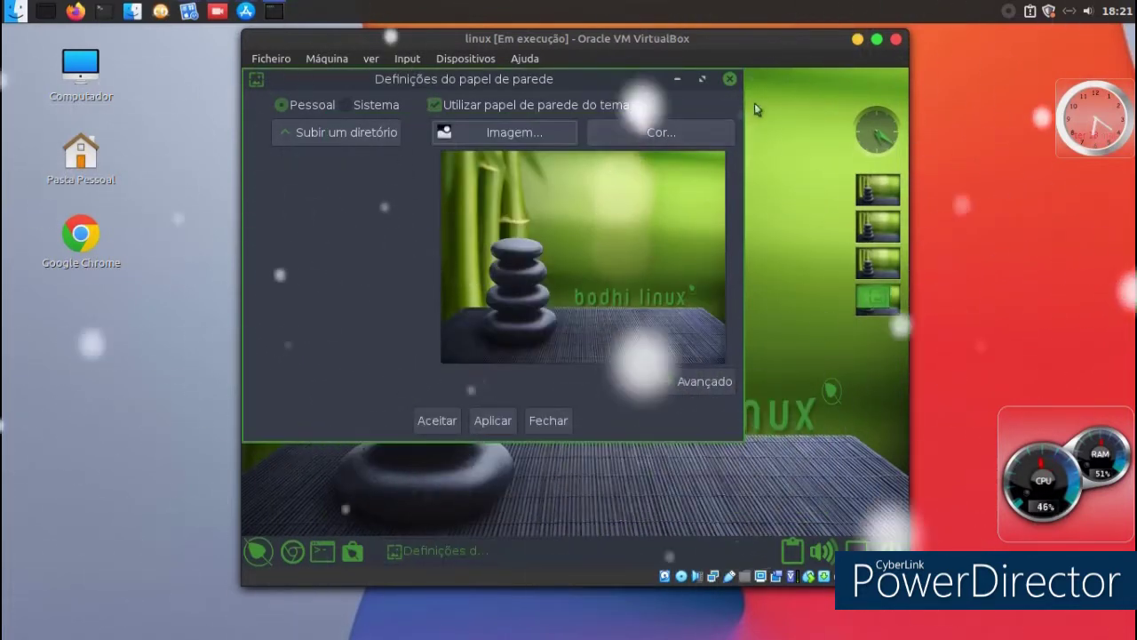
click(728, 80)
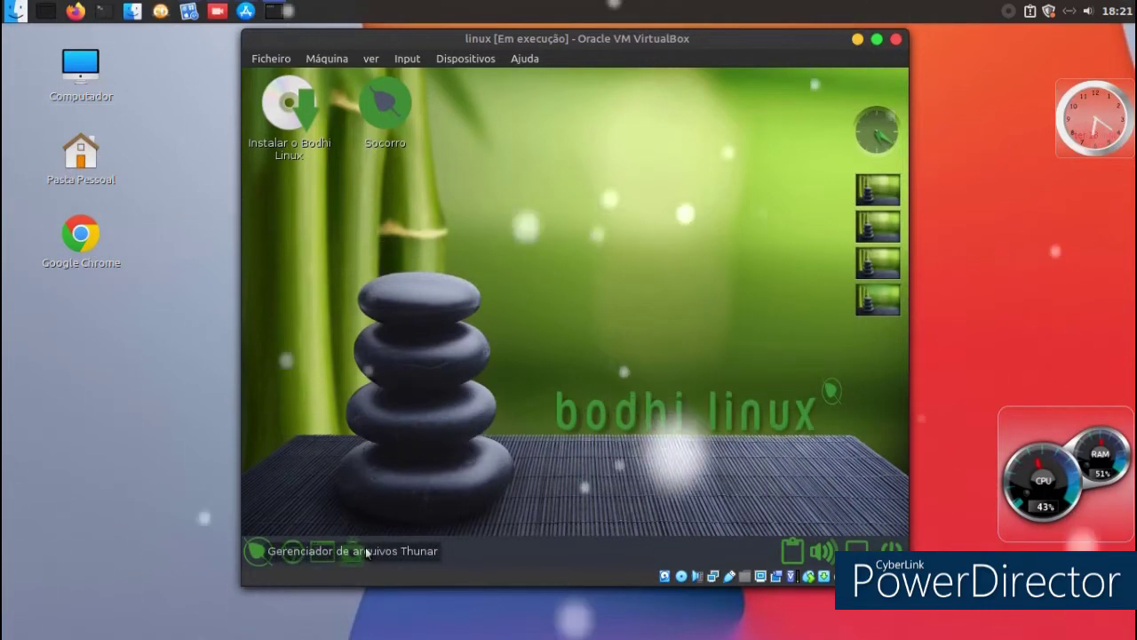
- Open the Thunar file manager to view the home folder and close it again
click(366, 557)
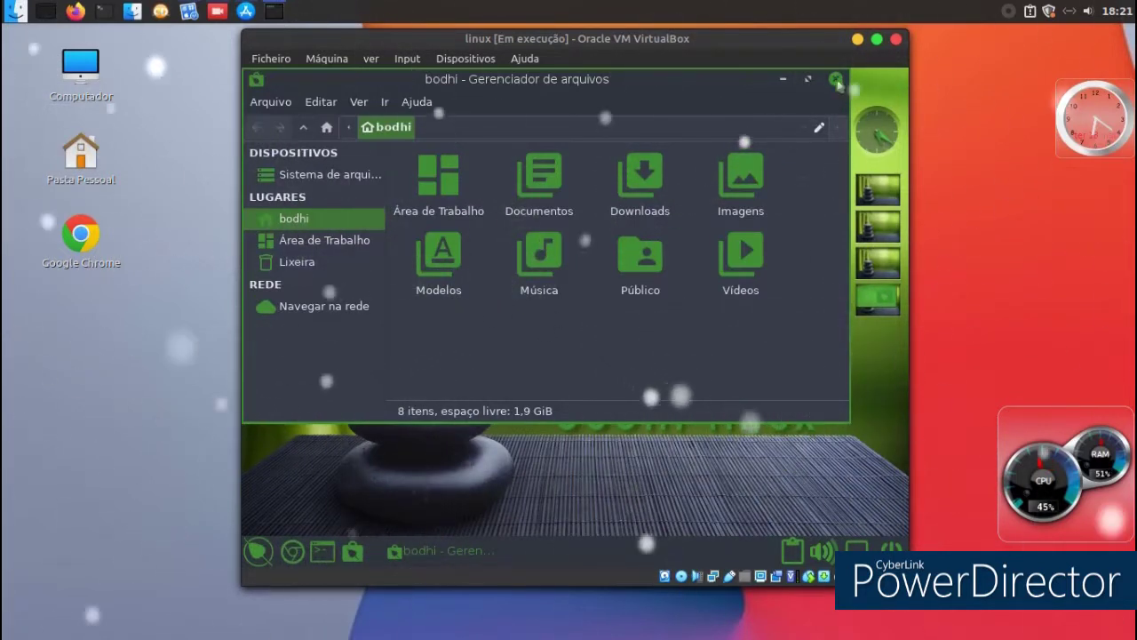
key(ctrl+q)
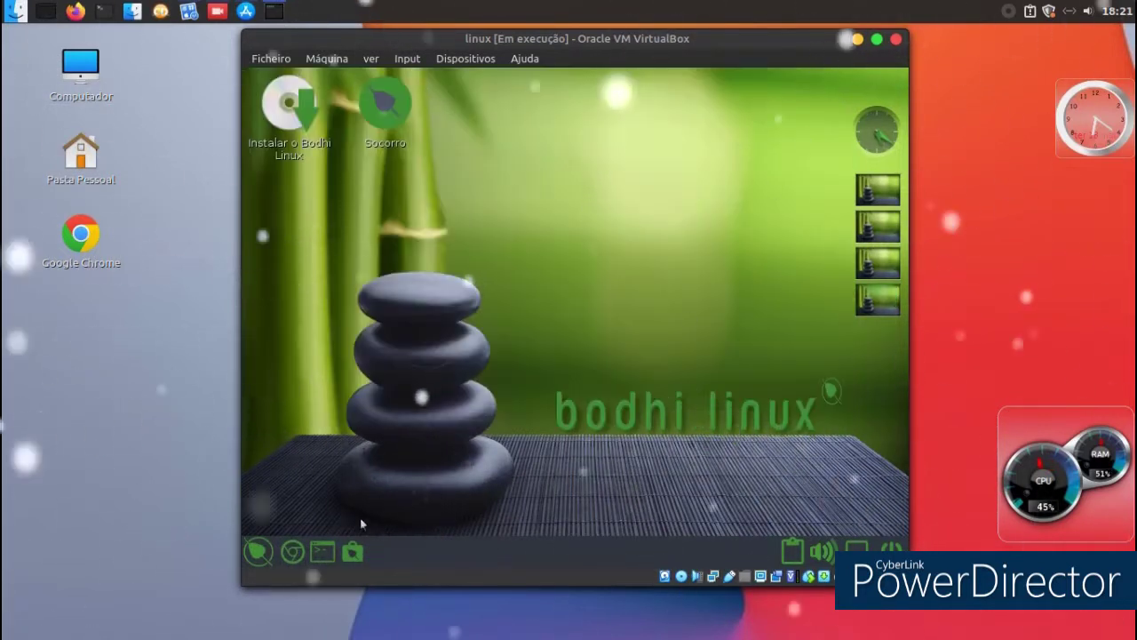
- Add a new desktop panel named Painel #1 without adding any gadgets, and close the panel settings
click(254, 553)
mouse_move(328, 498)
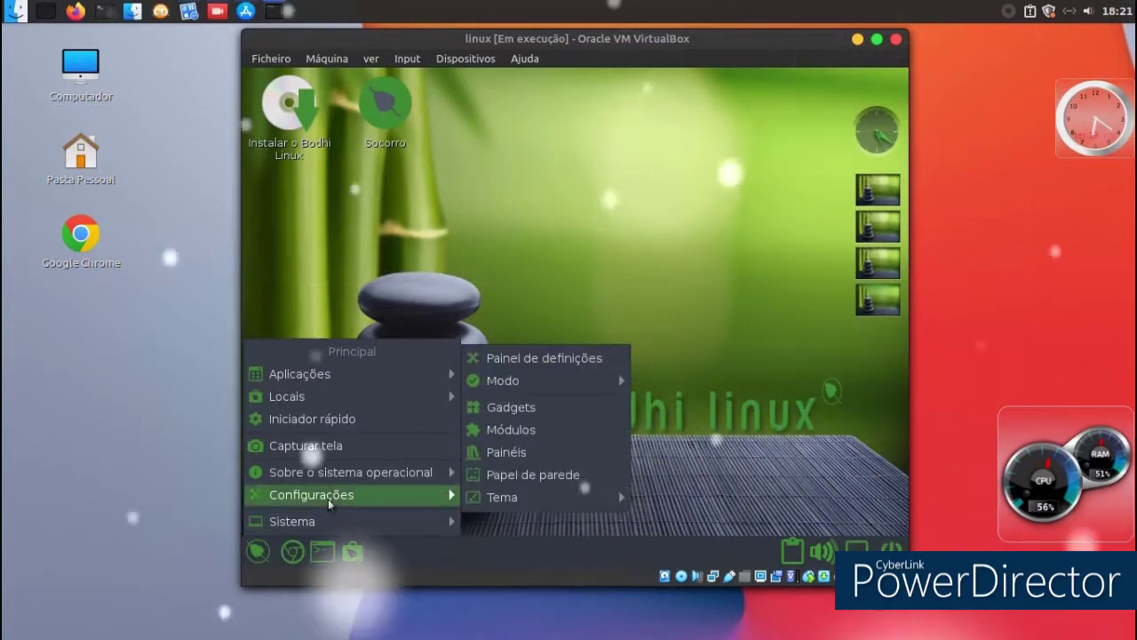
click(614, 451)
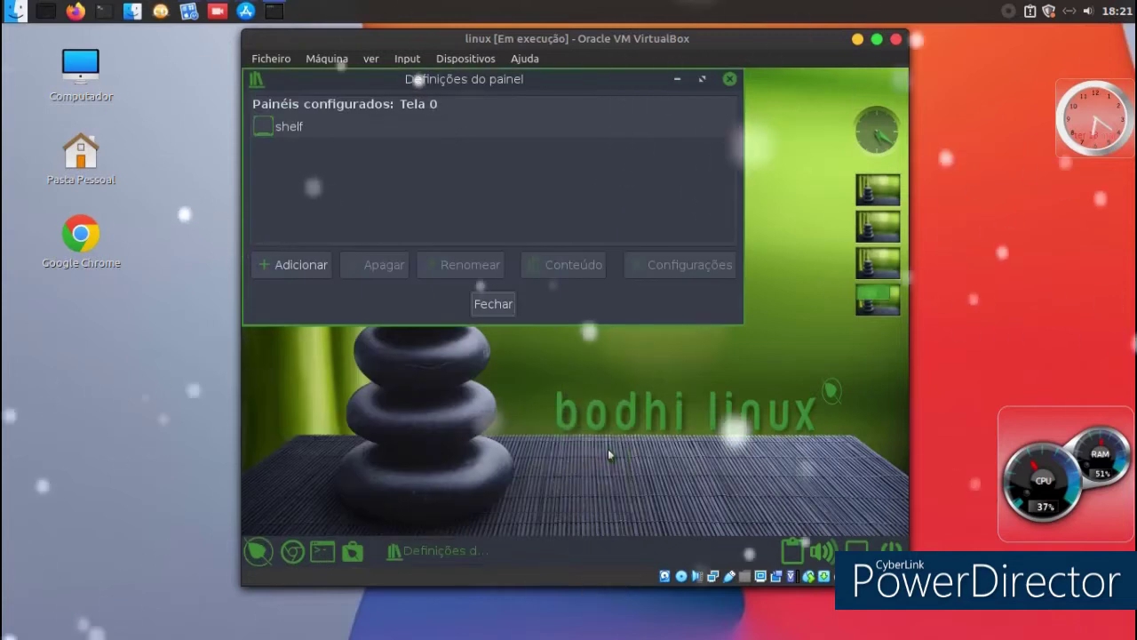
click(333, 264)
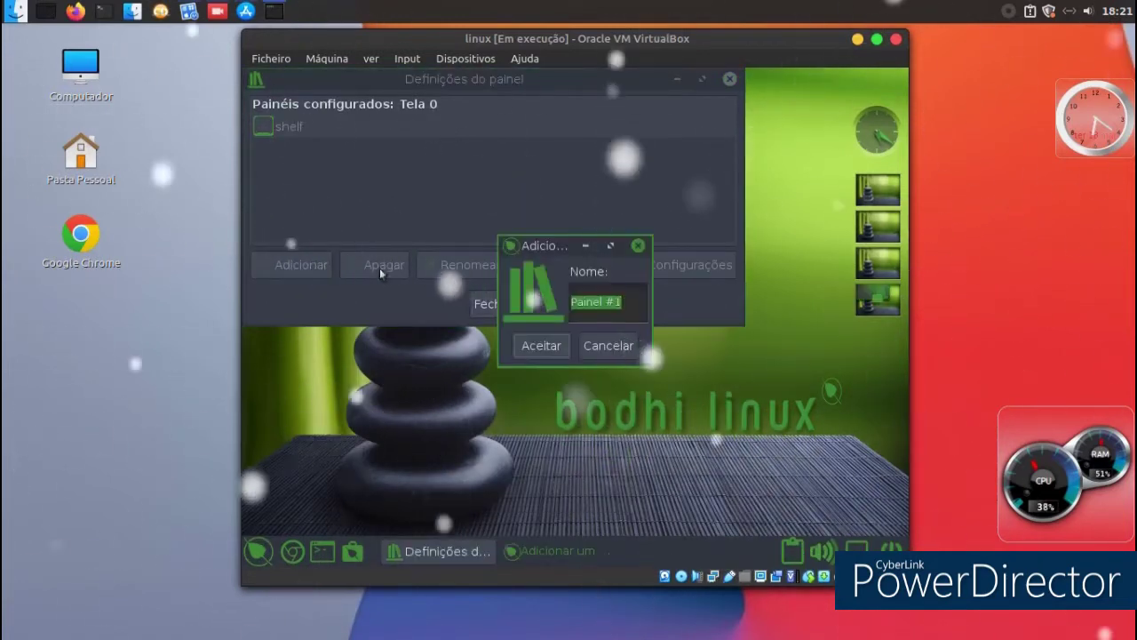
click(541, 346)
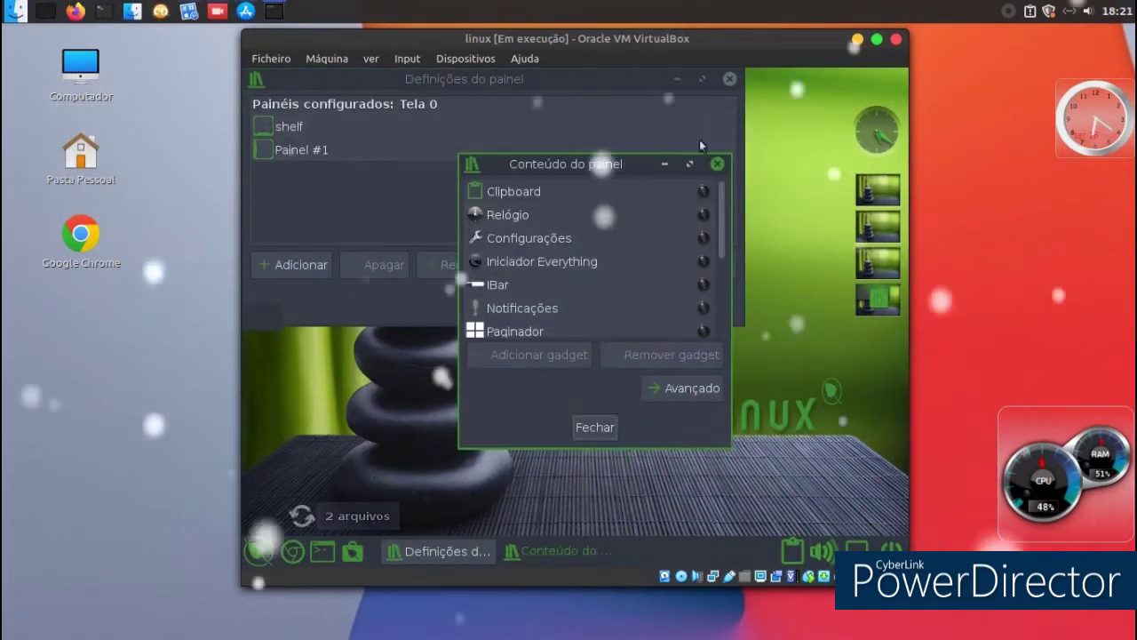
click(596, 427)
click(561, 302)
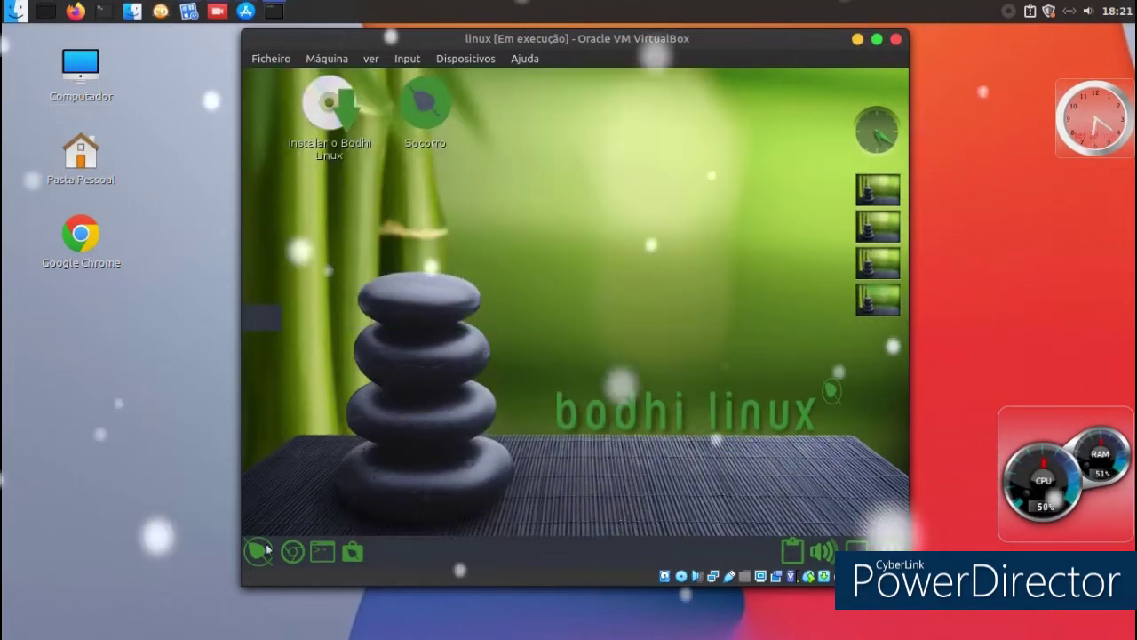
- Start the Bodhi Linux installer, choose Português as the language and accept the Portuguese keyboard layout
click(329, 134)
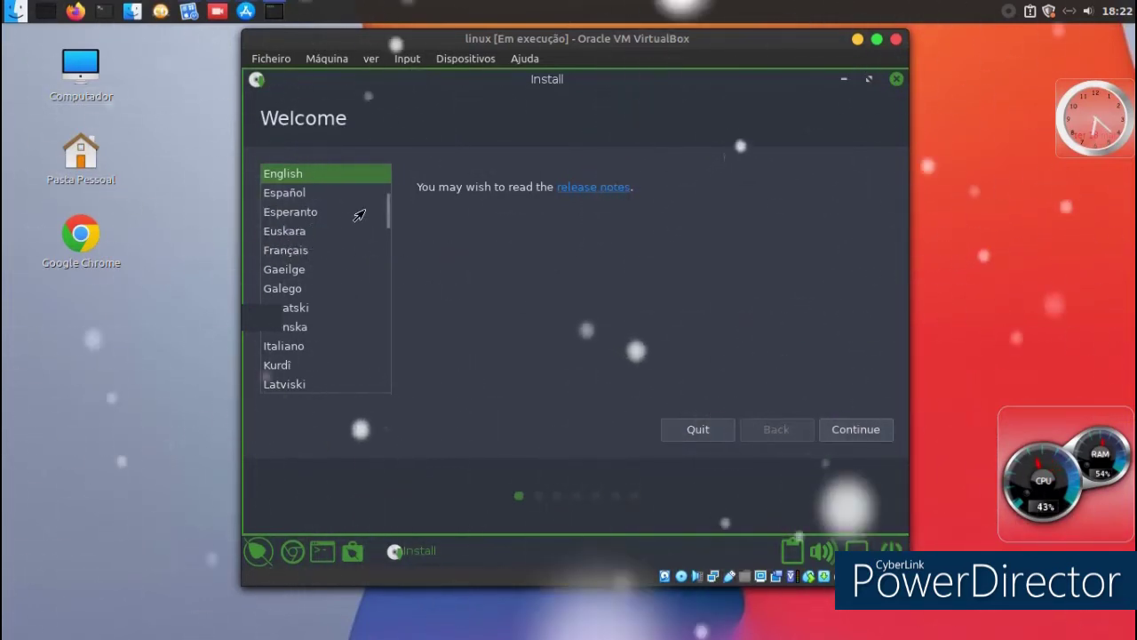
scroll(377, 211, down, 5)
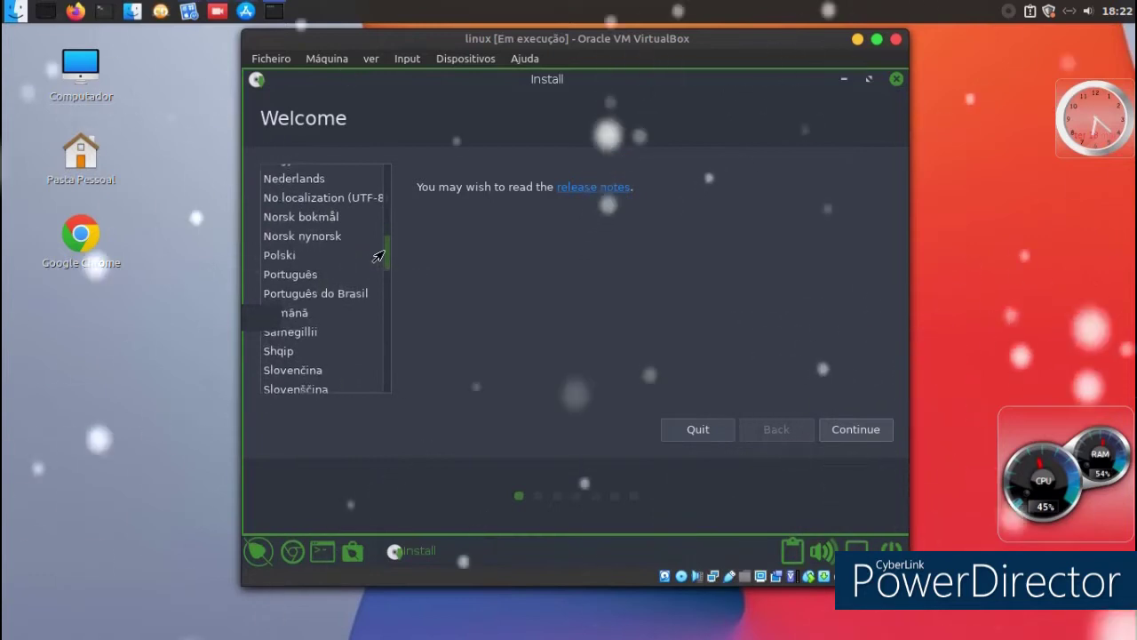
key(Return)
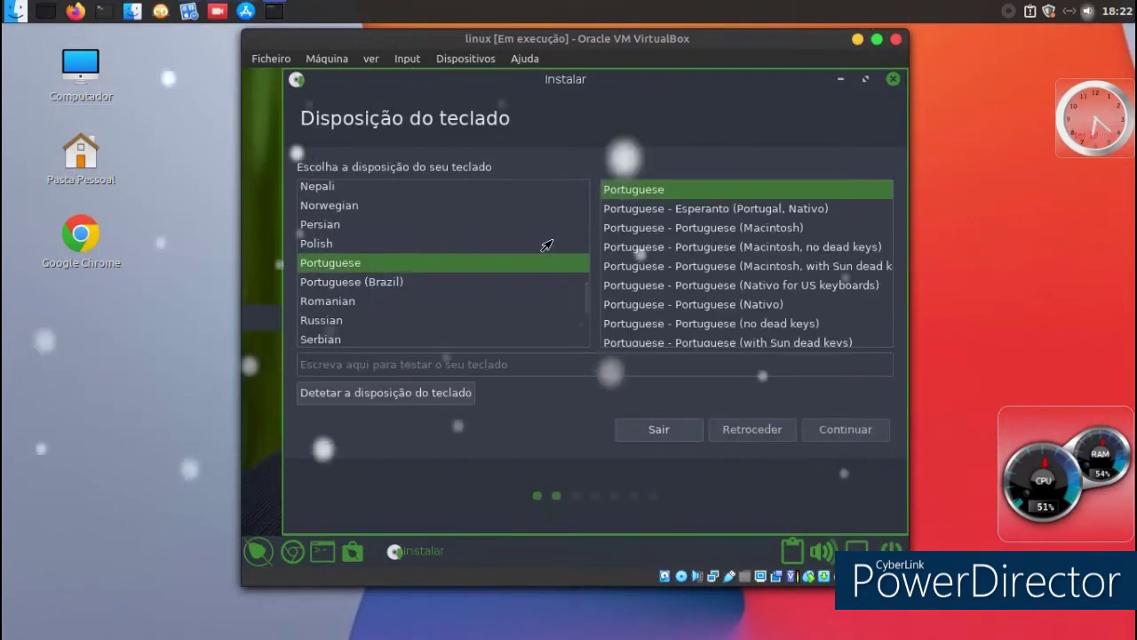
click(824, 435)
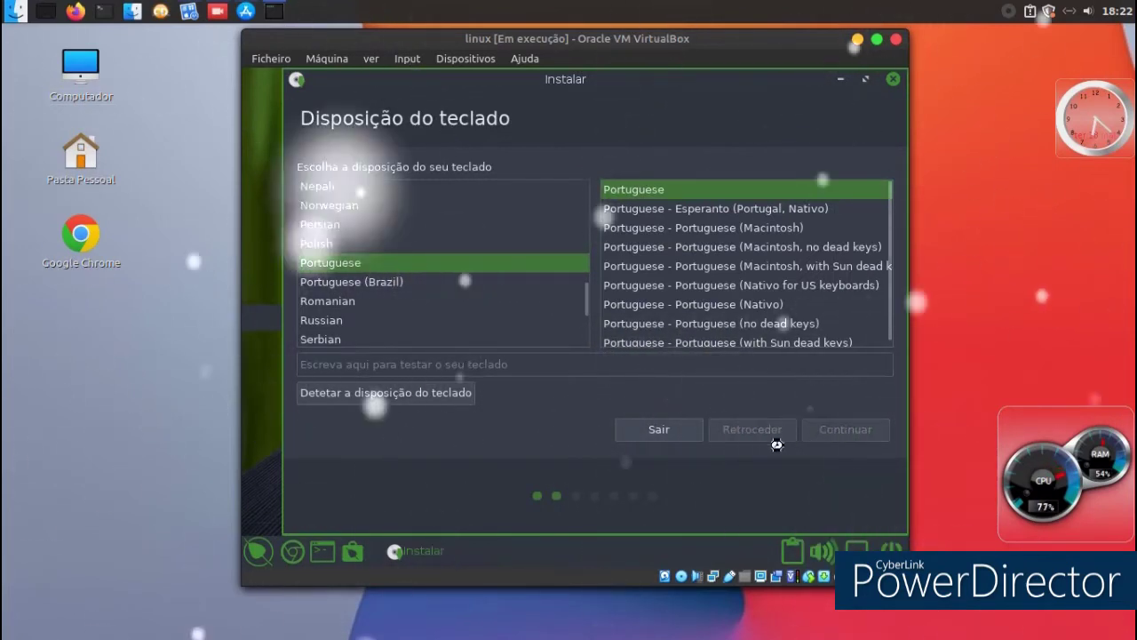
click(826, 429)
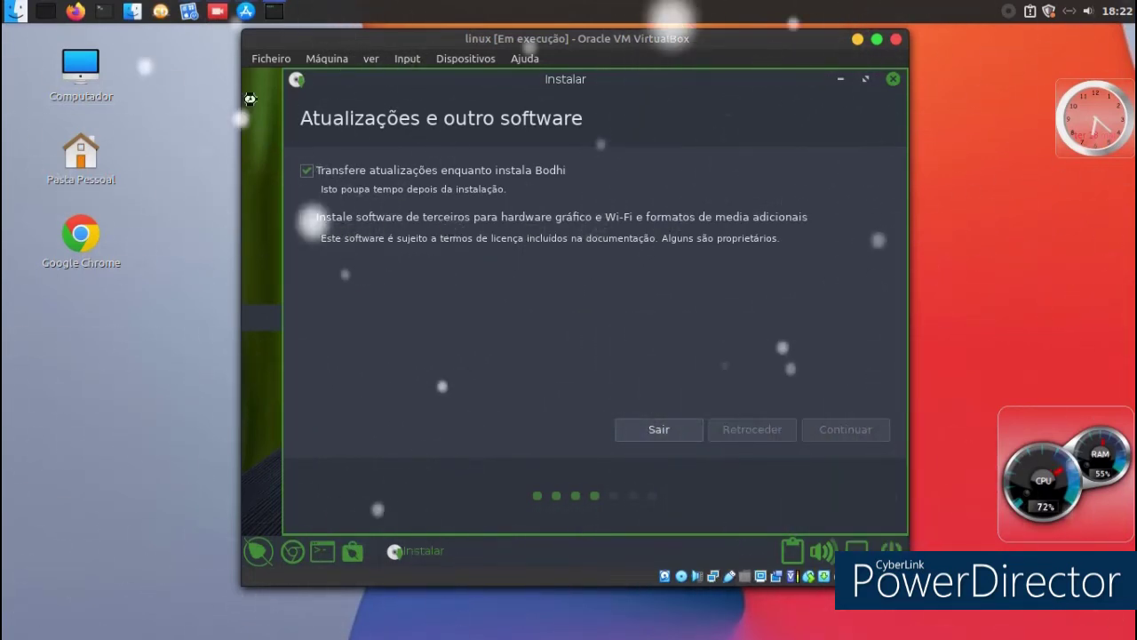
- Turn off downloading updates during the installation and continue to the installation type
key(super)
key(Escape)
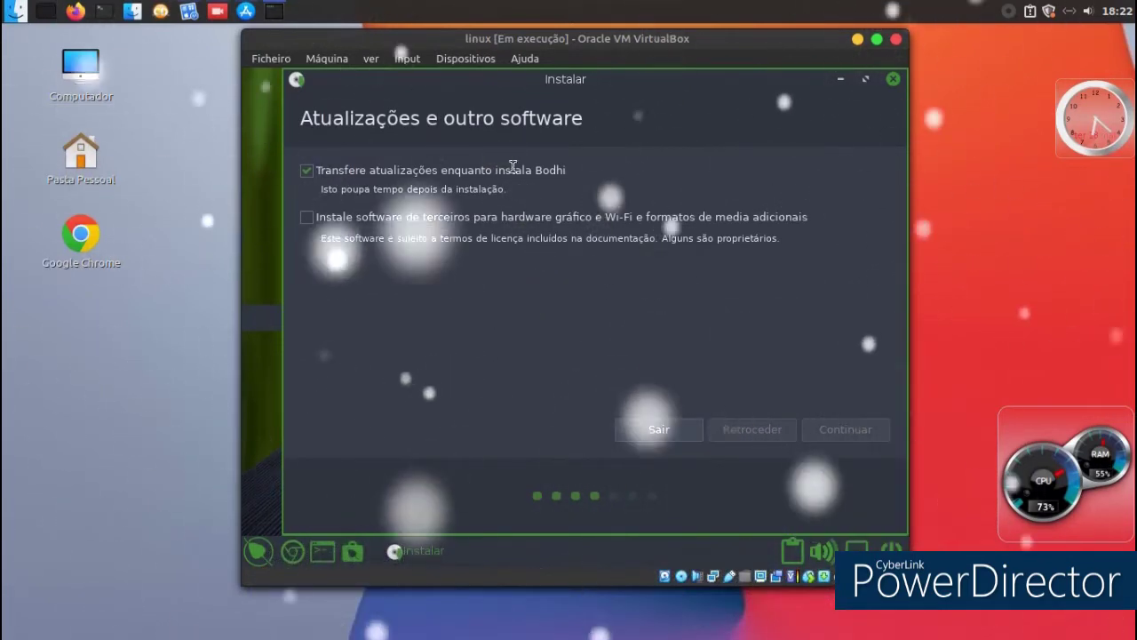
click(311, 169)
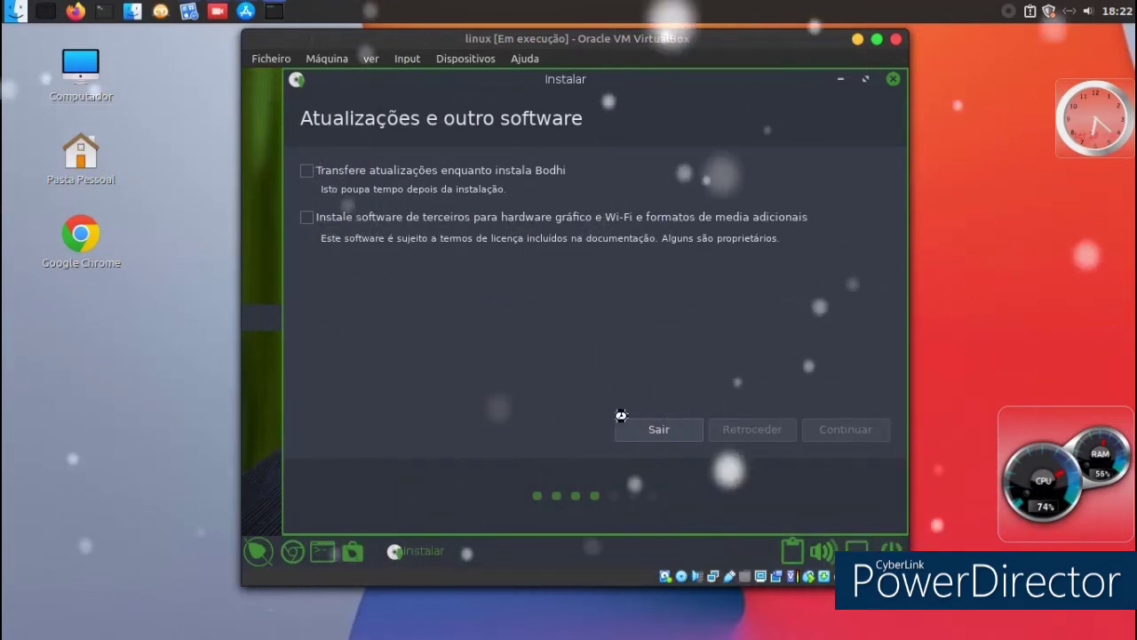
key(Return)
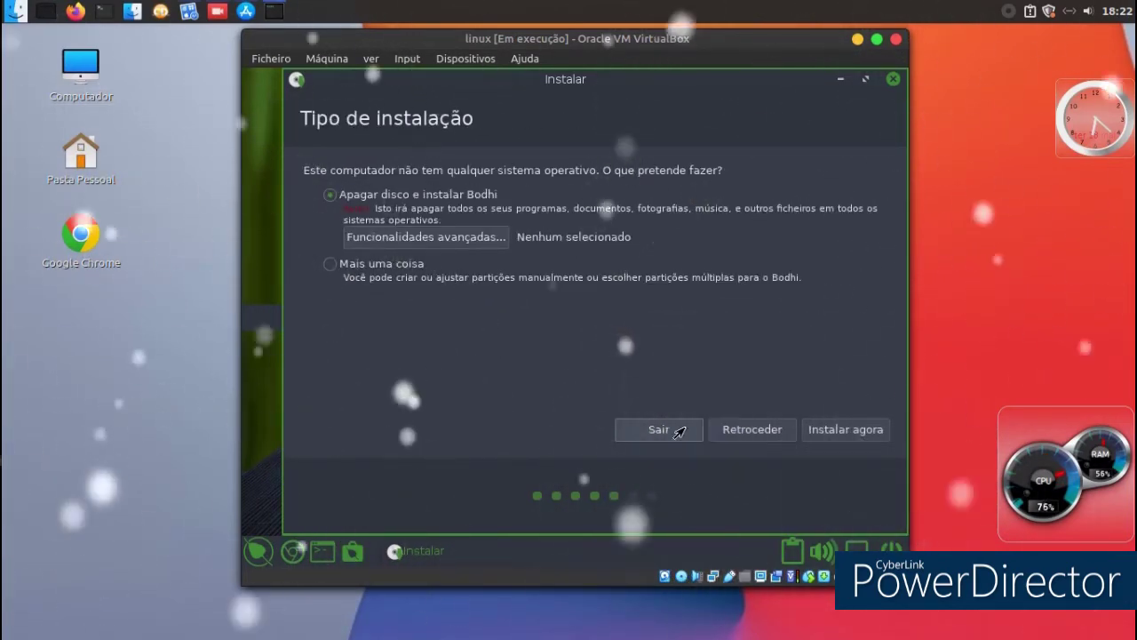
- Select erasing the disk and installing Bodhi after viewing the manual partitioning option, and confirm writing the changes to disk
click(409, 264)
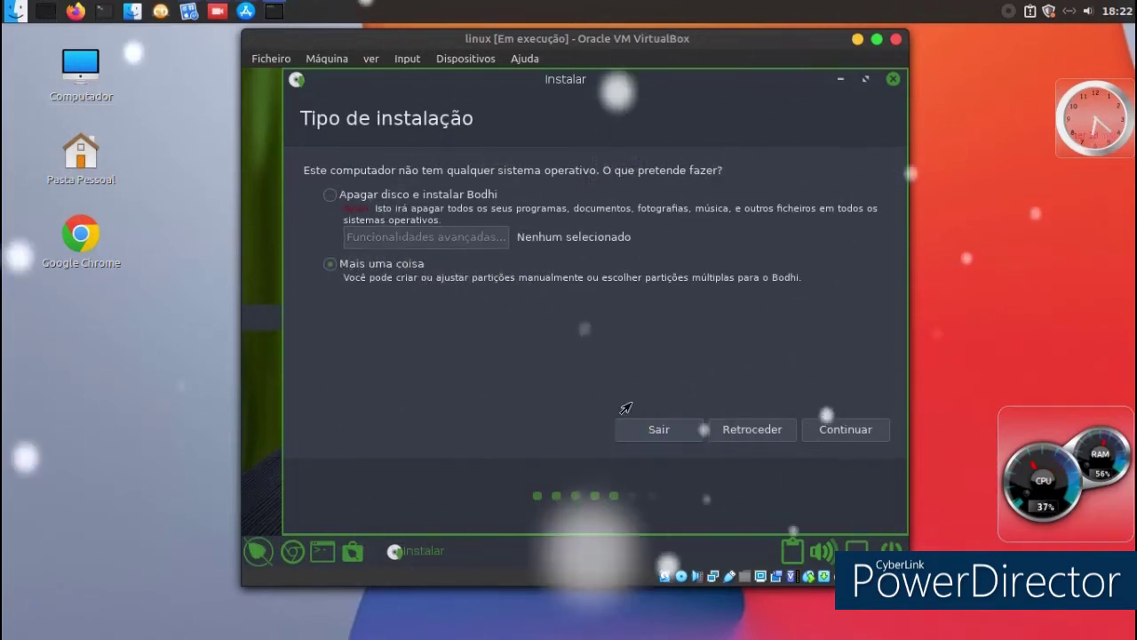
click(375, 194)
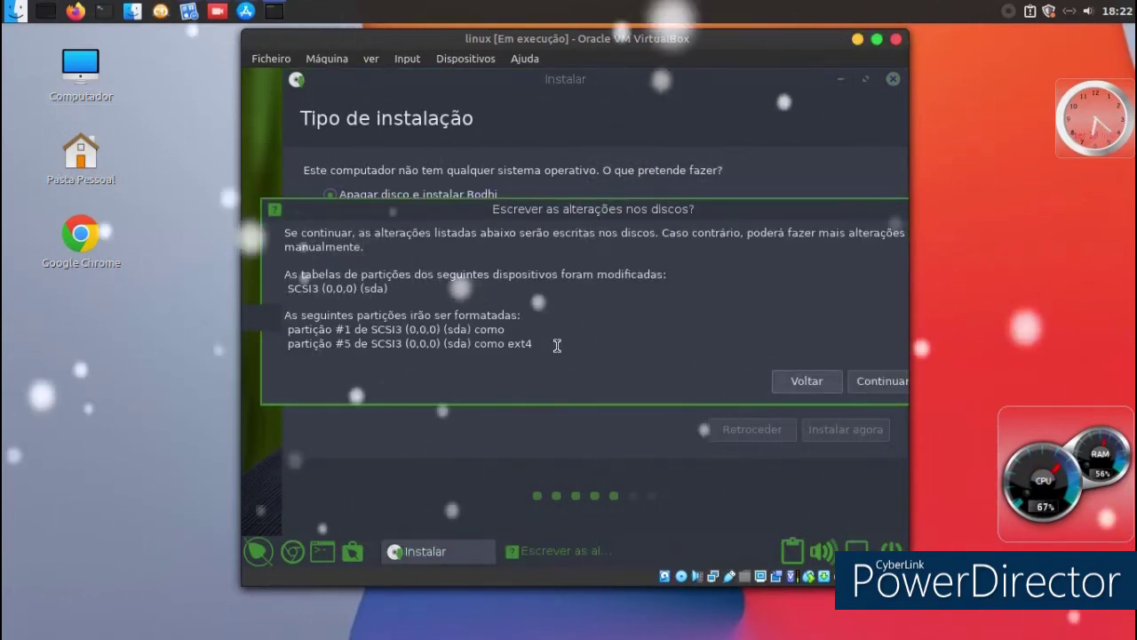
click(855, 373)
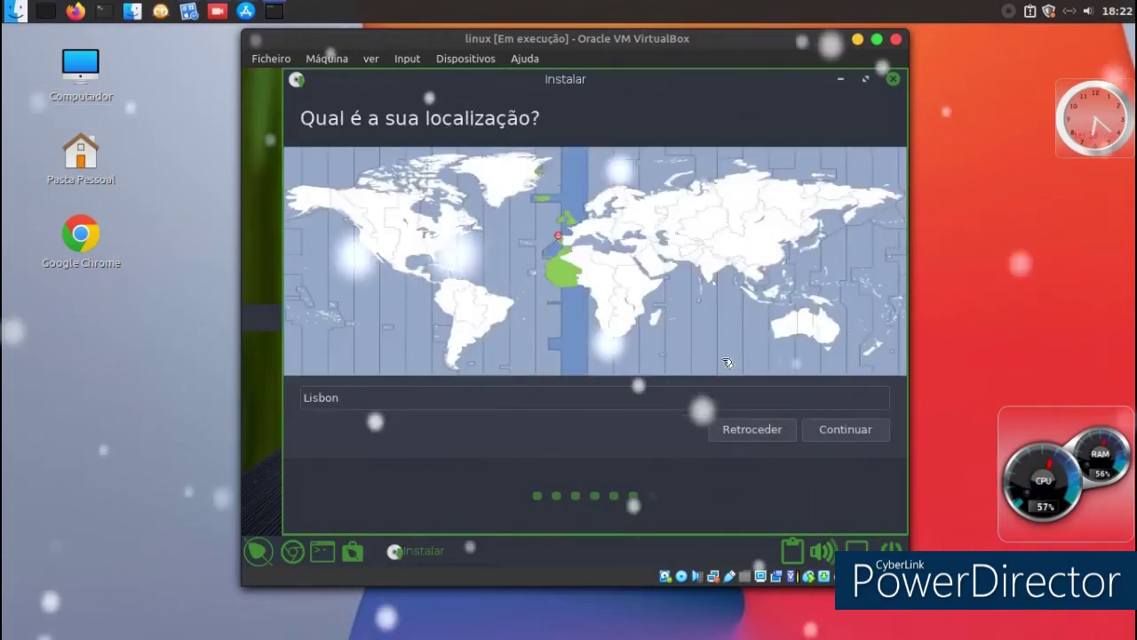
- Accept Lisbon as the location and quit the installer at the user details page
click(822, 427)
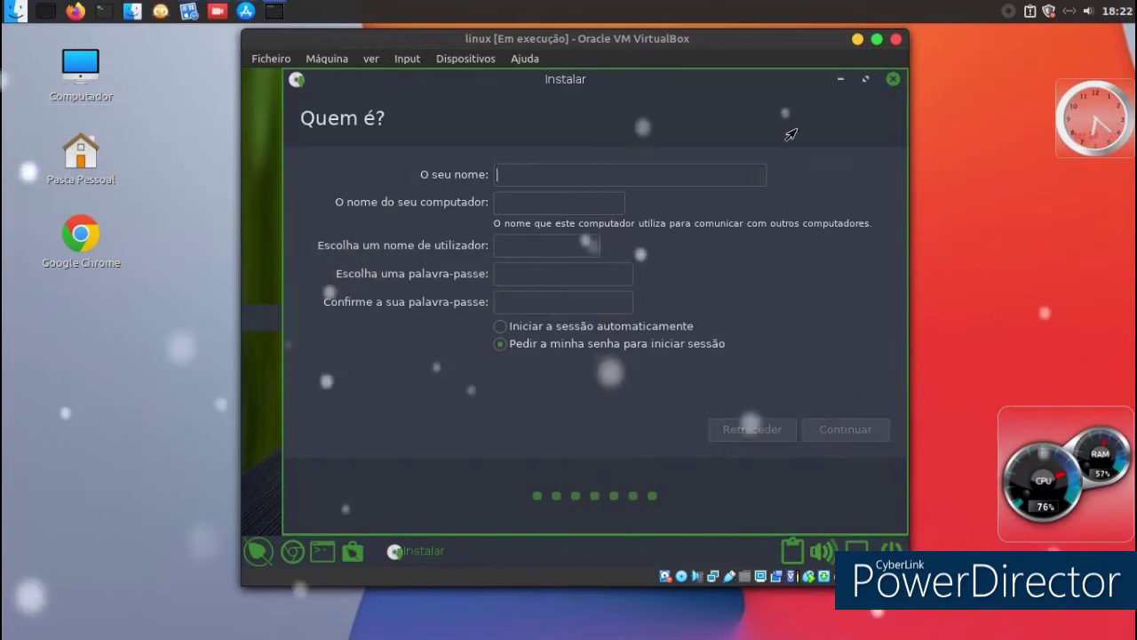
click(893, 79)
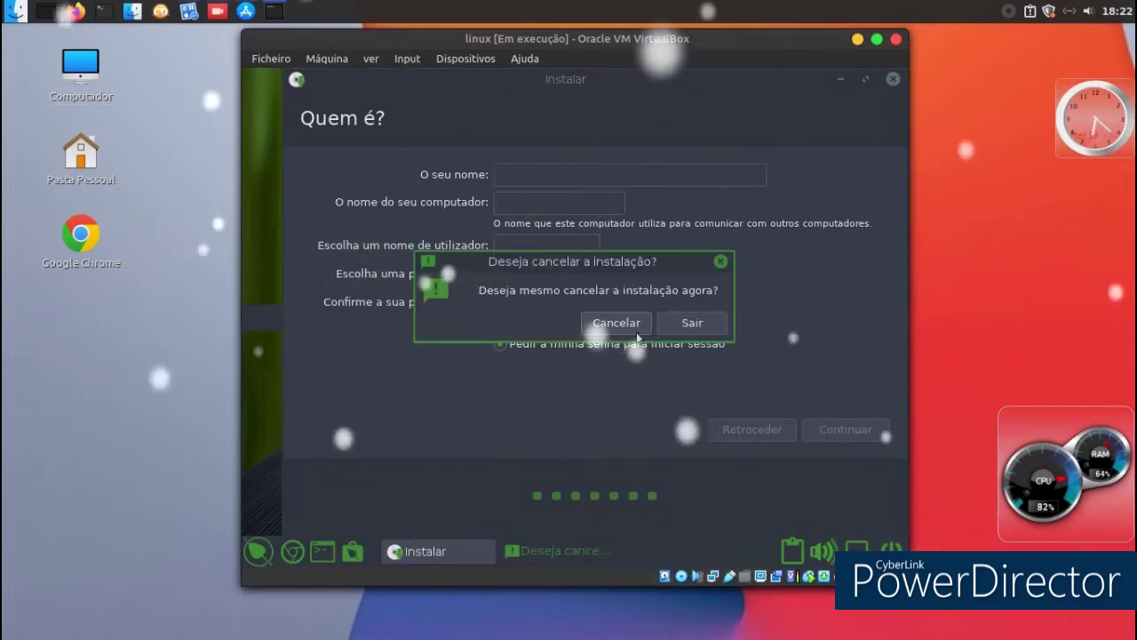
click(692, 324)
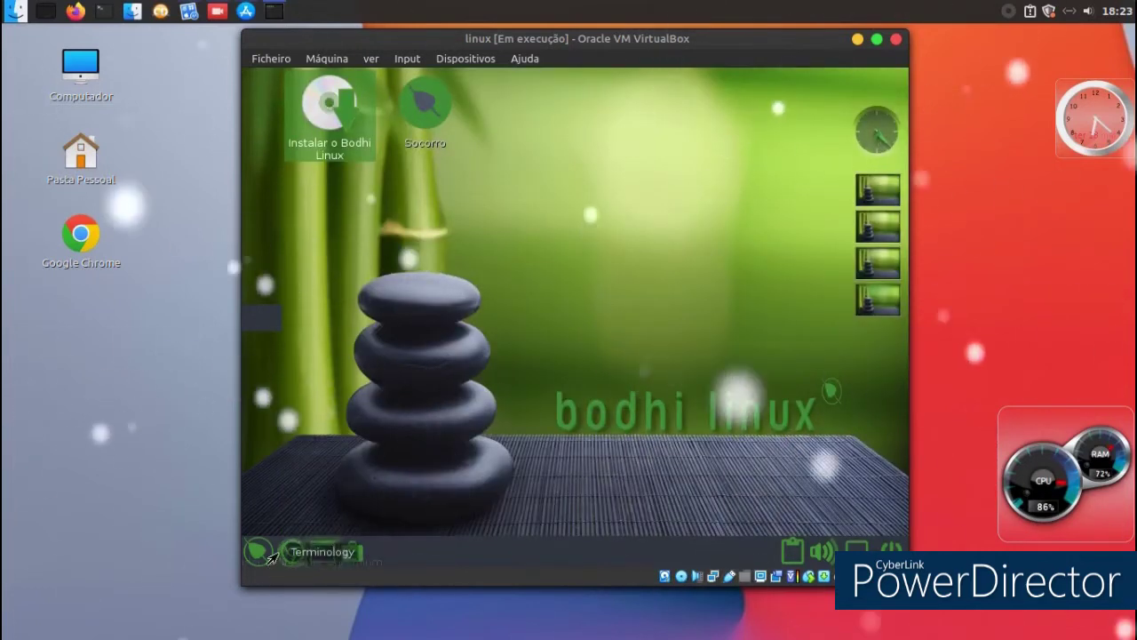
- Open the quick launcher and look through its Gráficos, Multimídia and Preferências categories
click(257, 552)
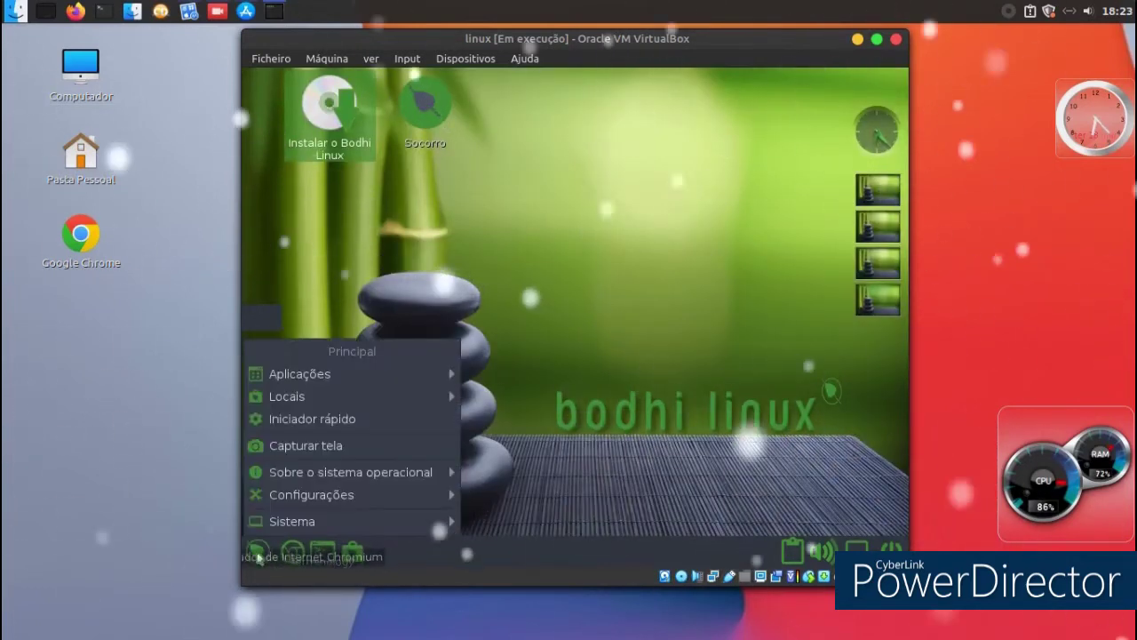
click(302, 418)
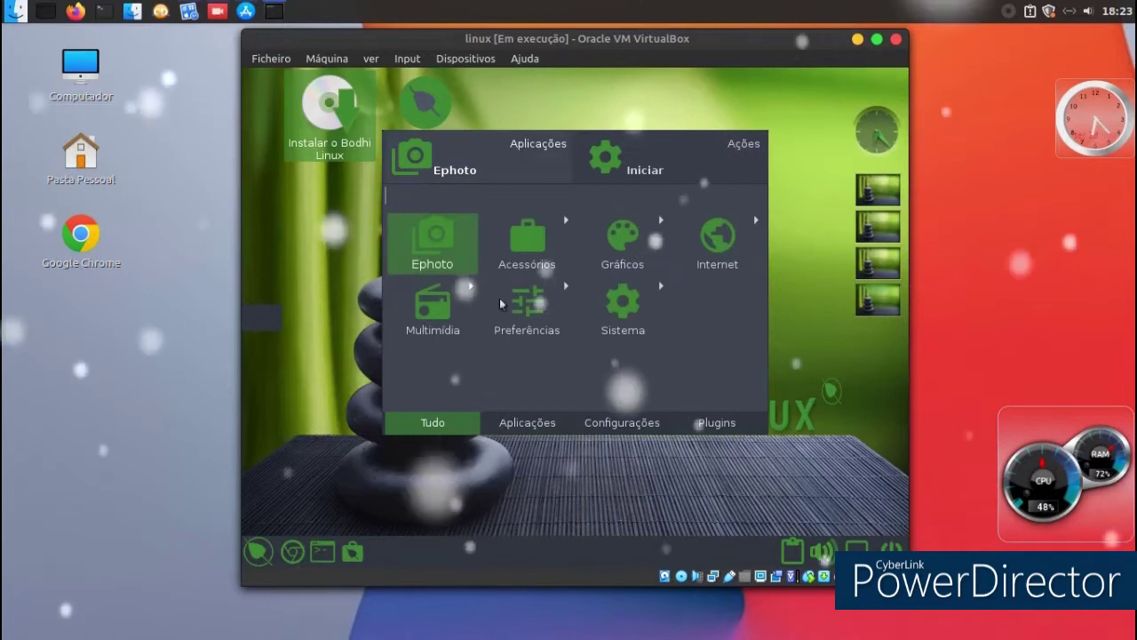
click(621, 241)
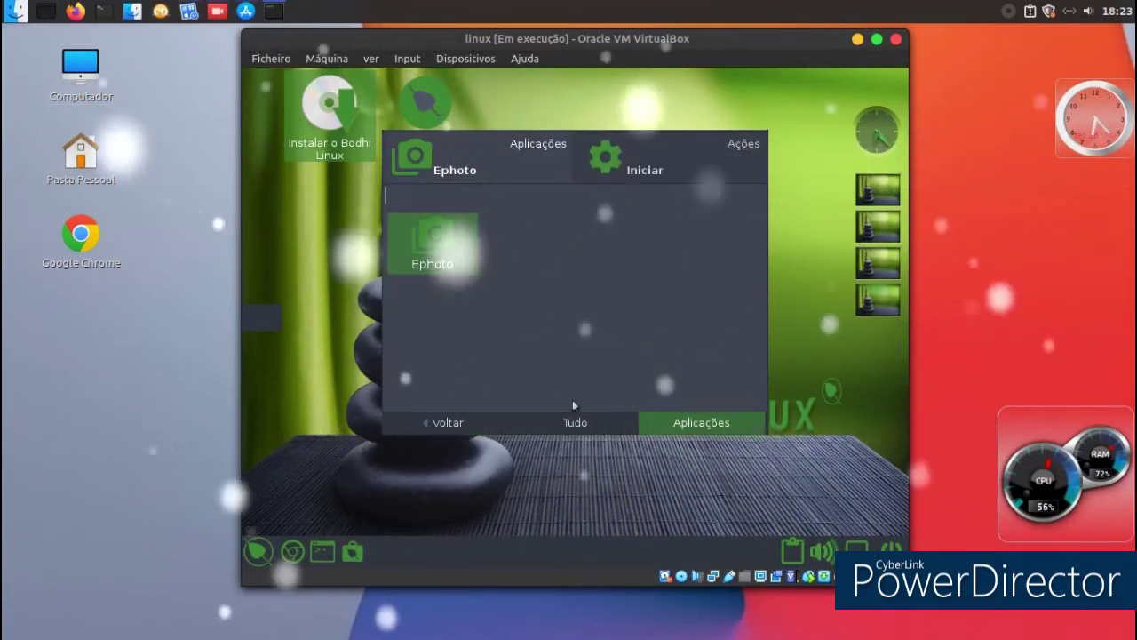
click(546, 424)
click(433, 425)
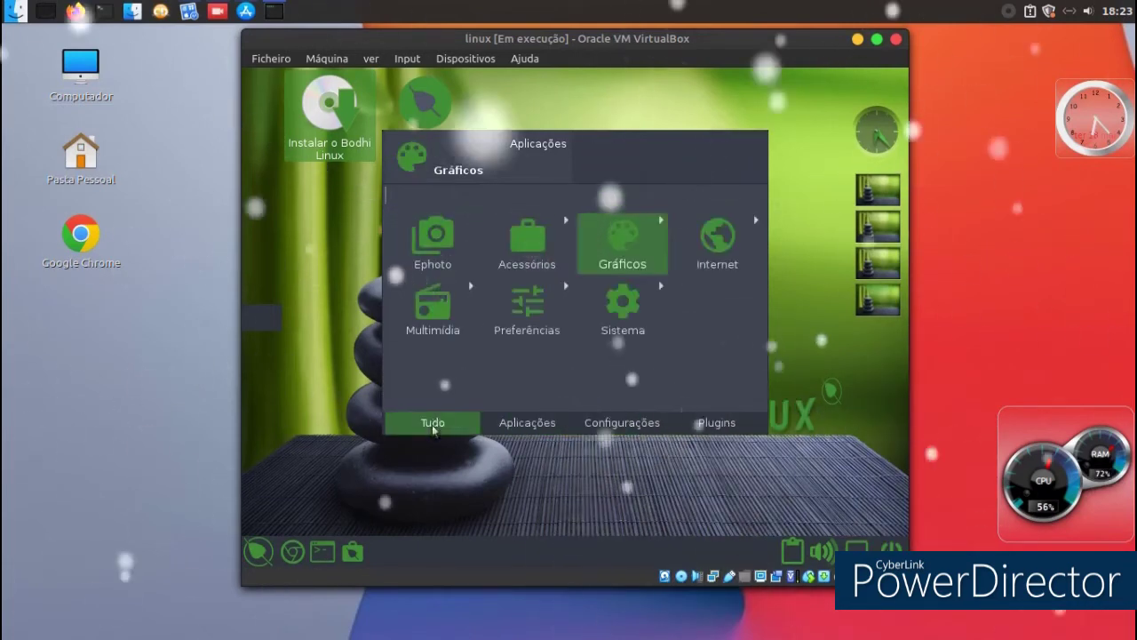
click(425, 338)
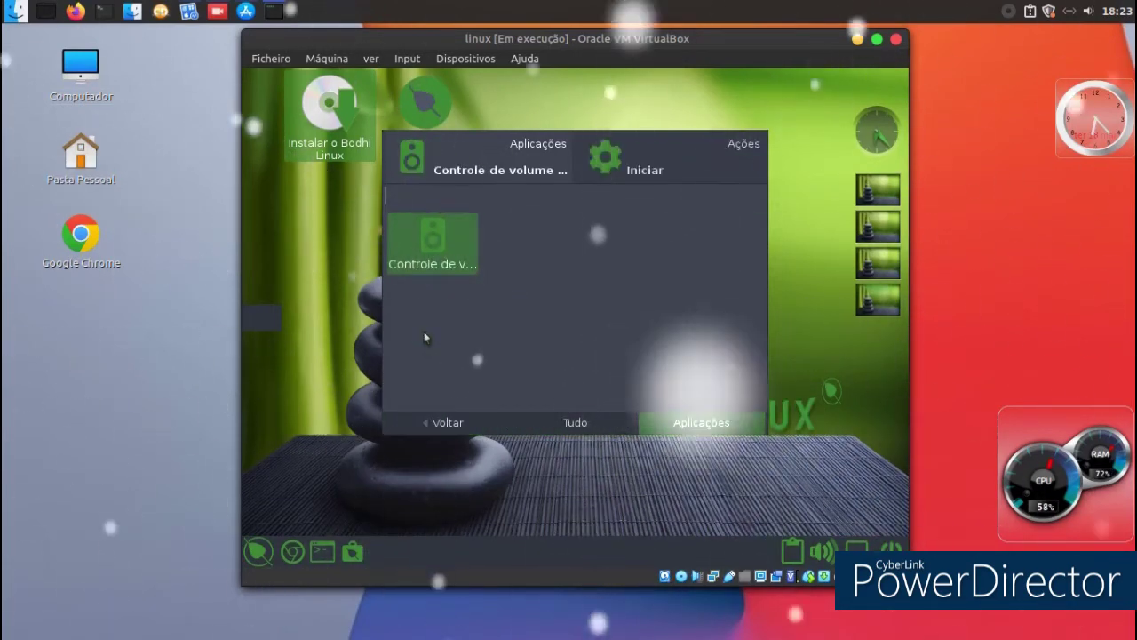
click(434, 423)
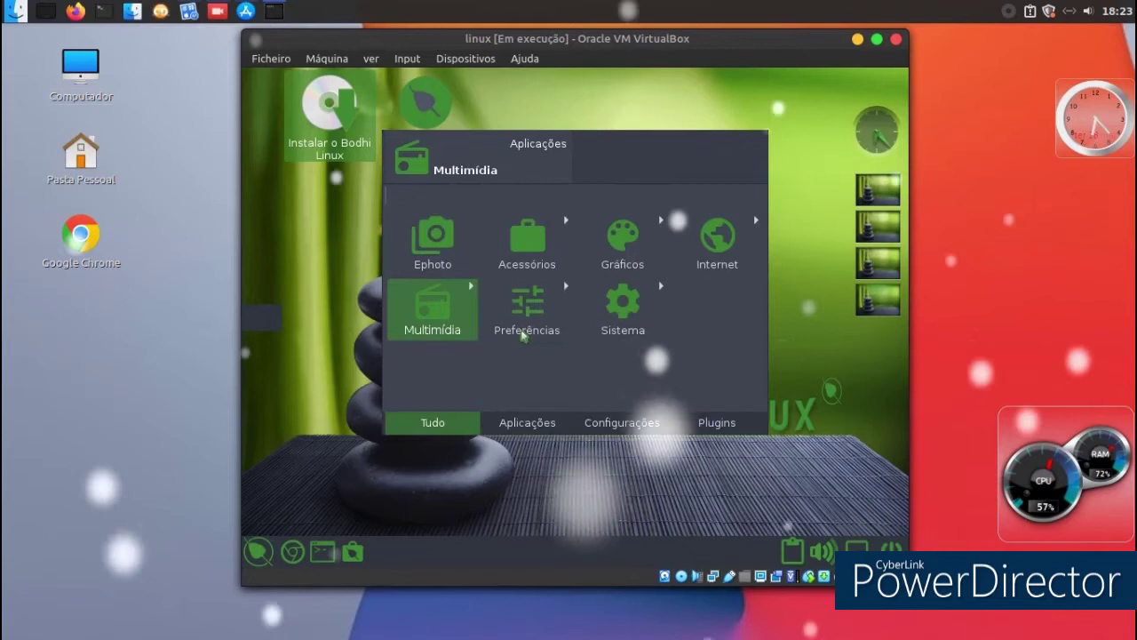
click(526, 315)
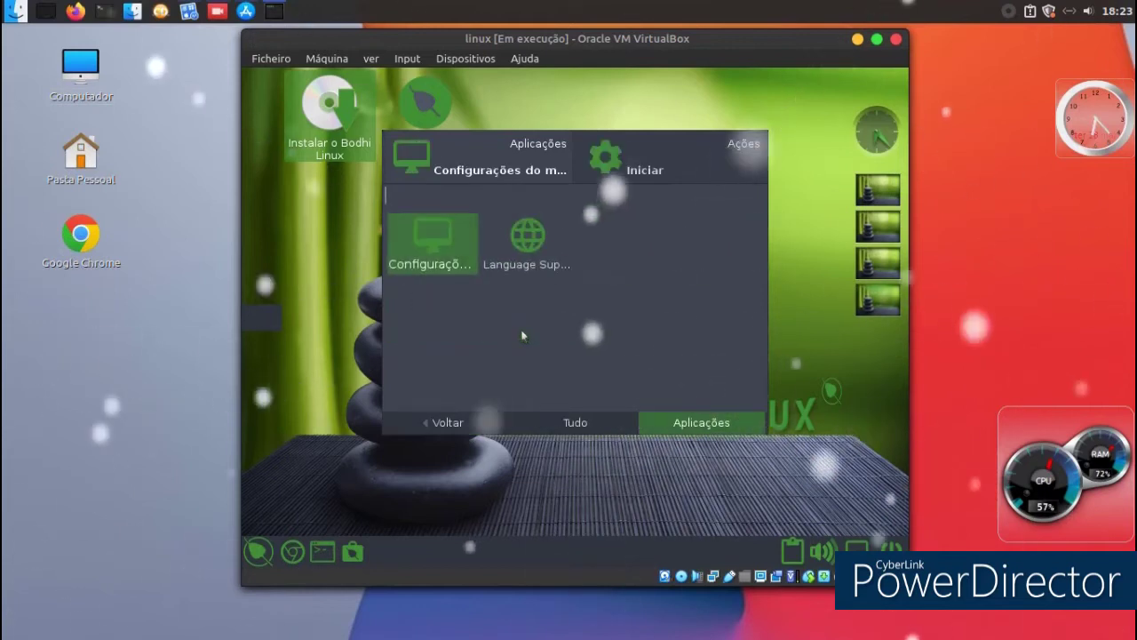
- Open the Bodhi AppCenter from the quick launcher's Sistema category and look through its software categories
click(433, 423)
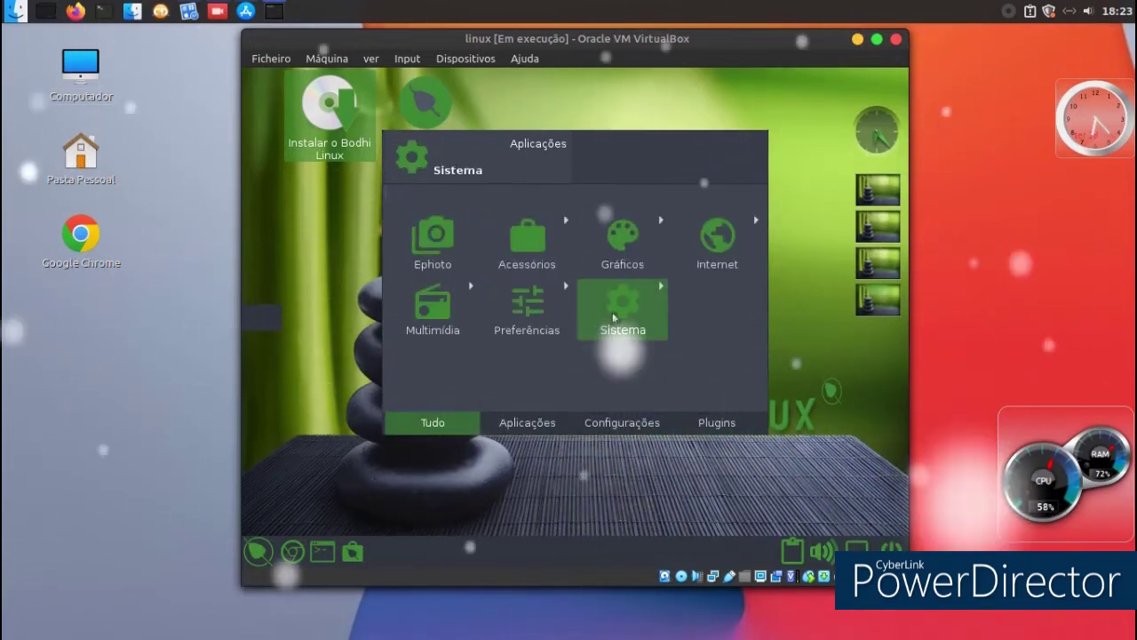
click(609, 315)
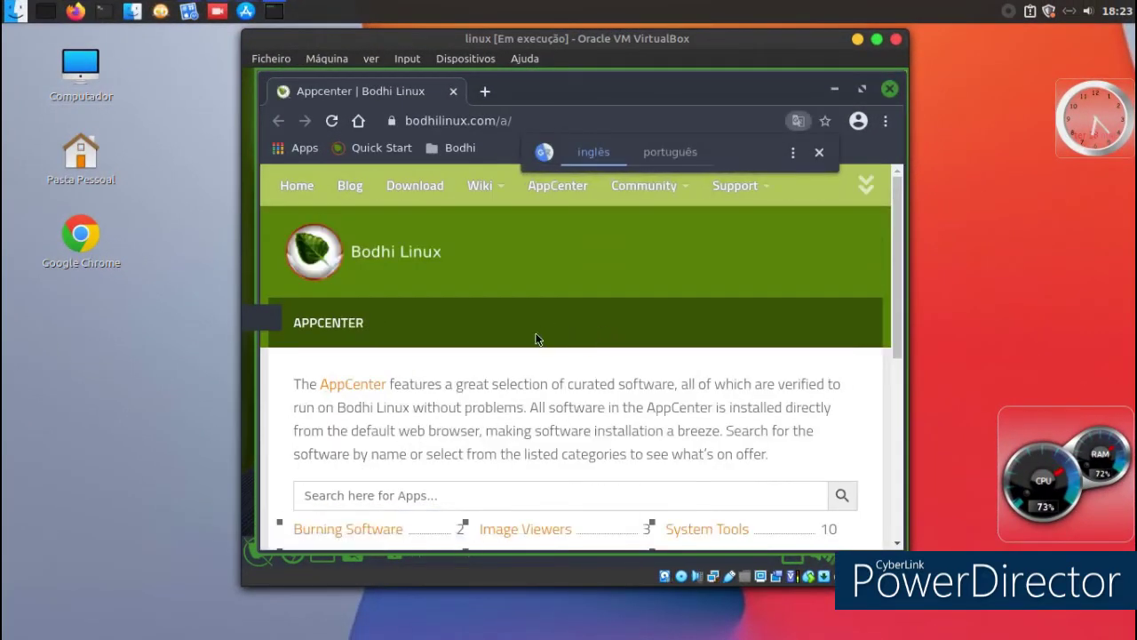
drag(893, 313, 852, 458)
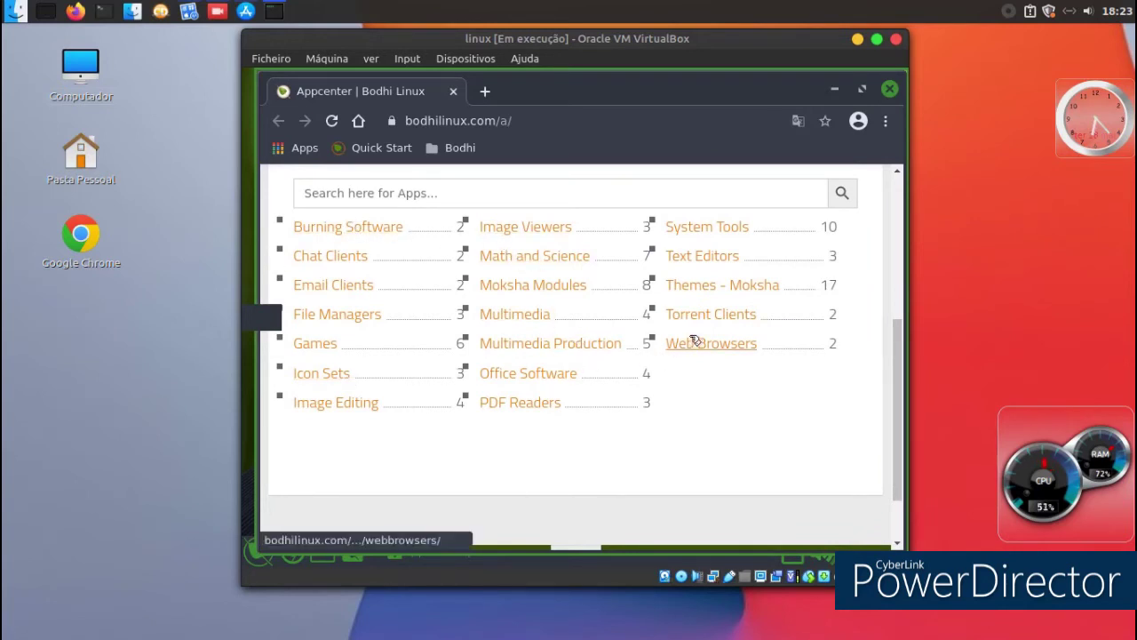
- Open the Green Theme page from the AppCenter's Themes - Moksha group
click(693, 286)
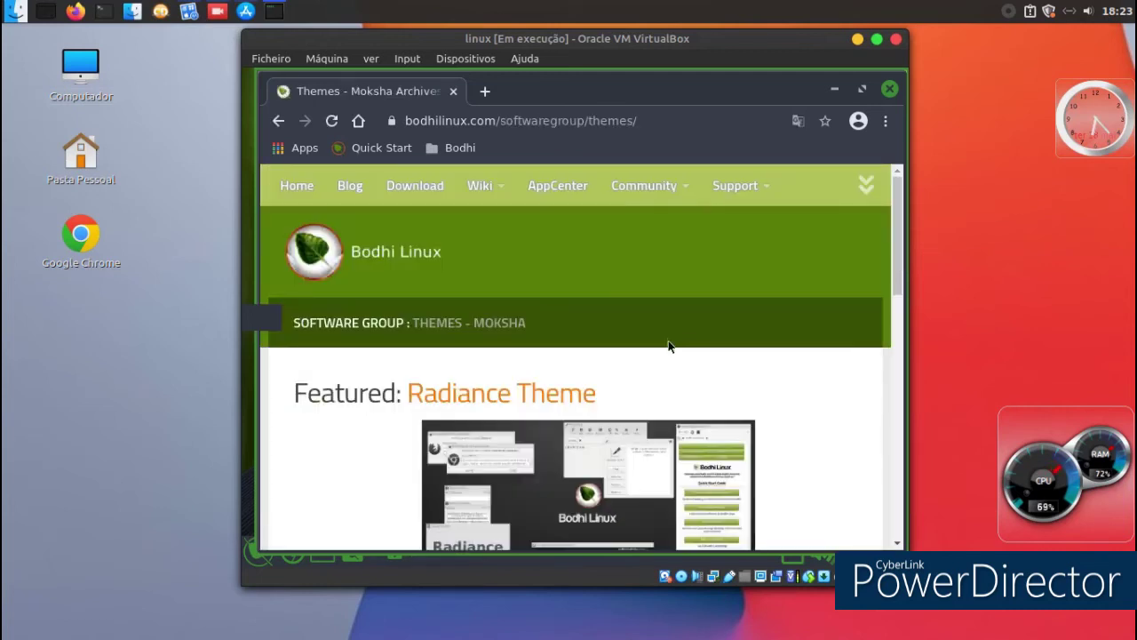
drag(892, 225, 863, 362)
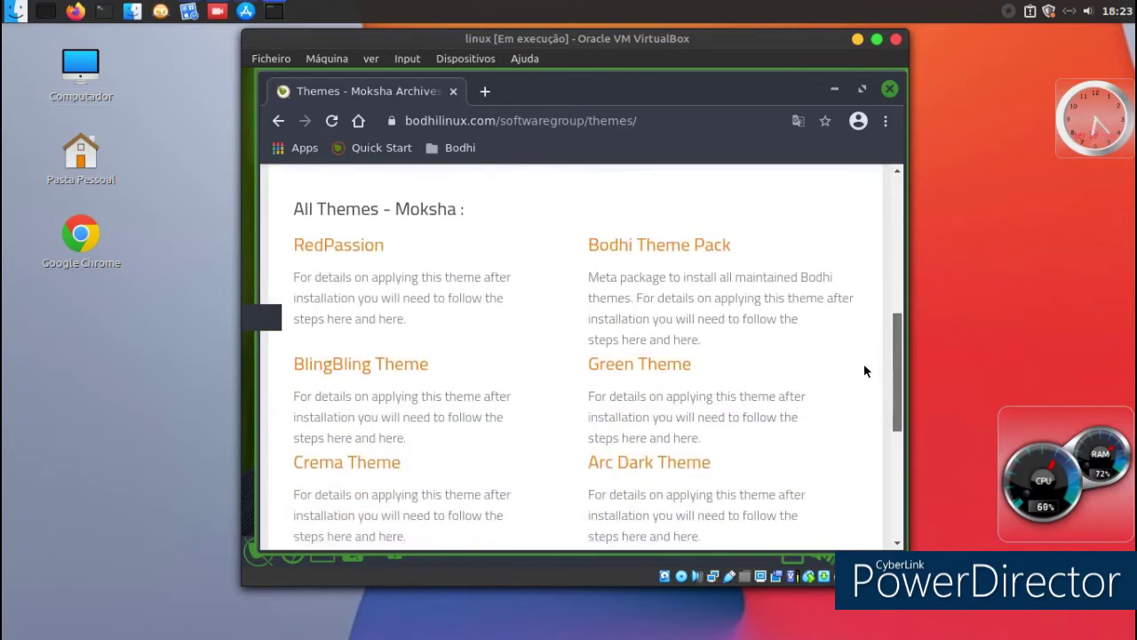
click(657, 374)
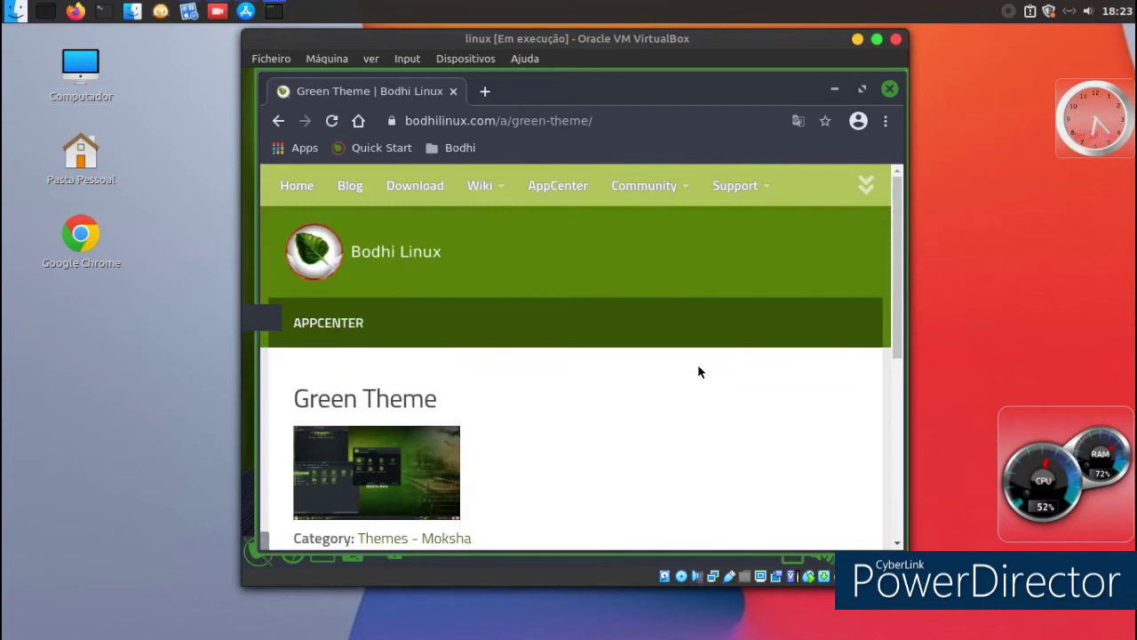
scroll(695, 369, down, 1)
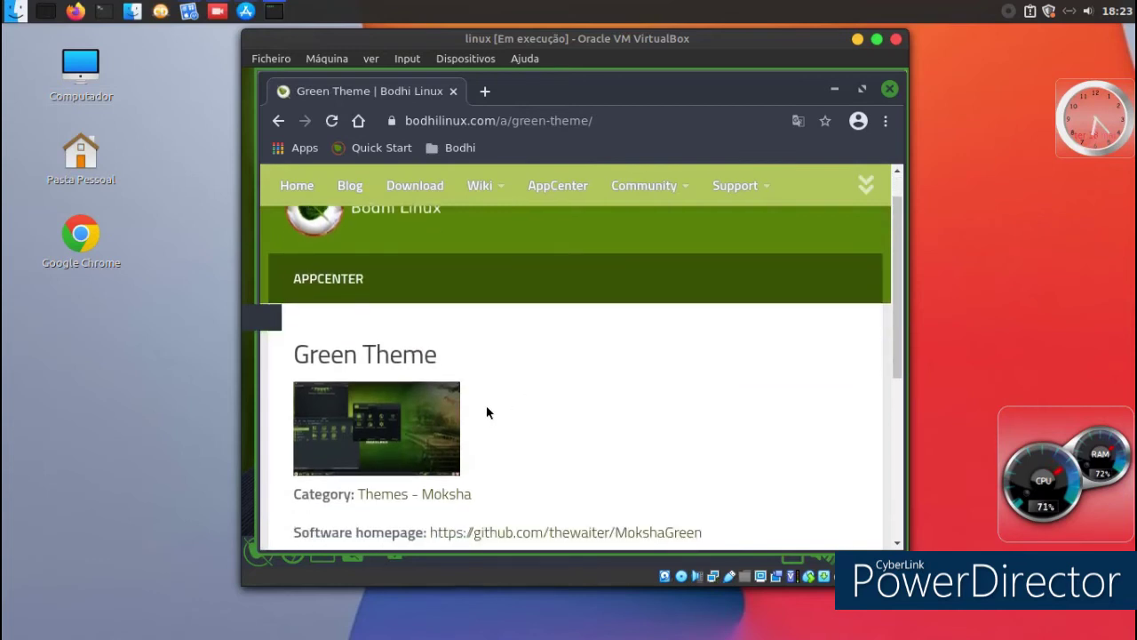
- Install the Green Theme, allowing the site to open xdg-open, and close the installation dialog and the browser
drag(899, 284, 872, 361)
click(330, 463)
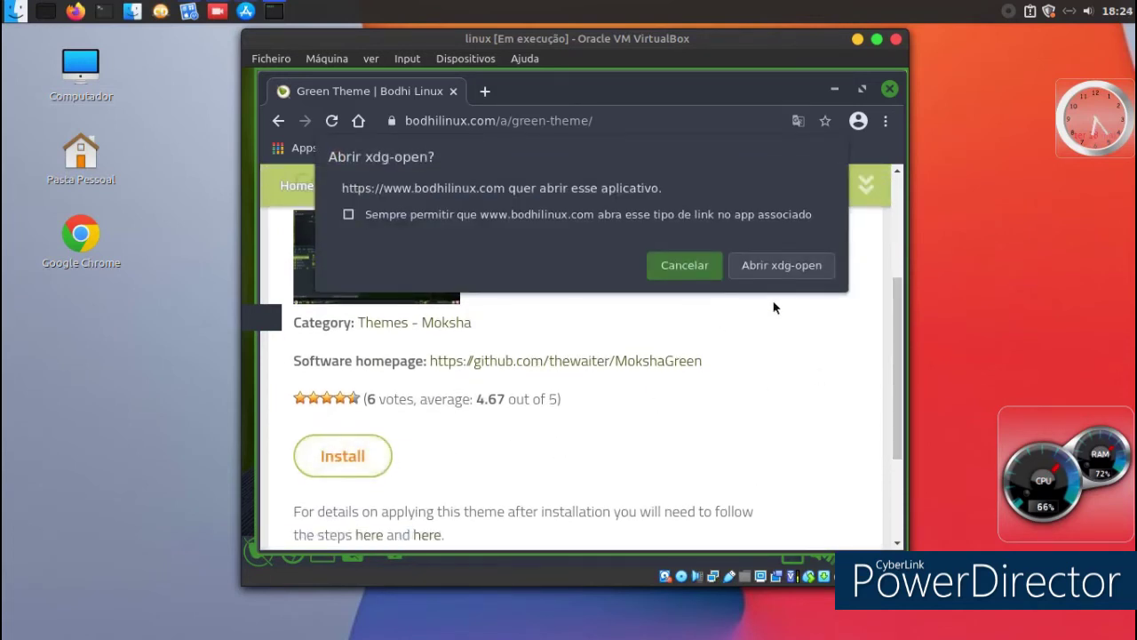
click(782, 265)
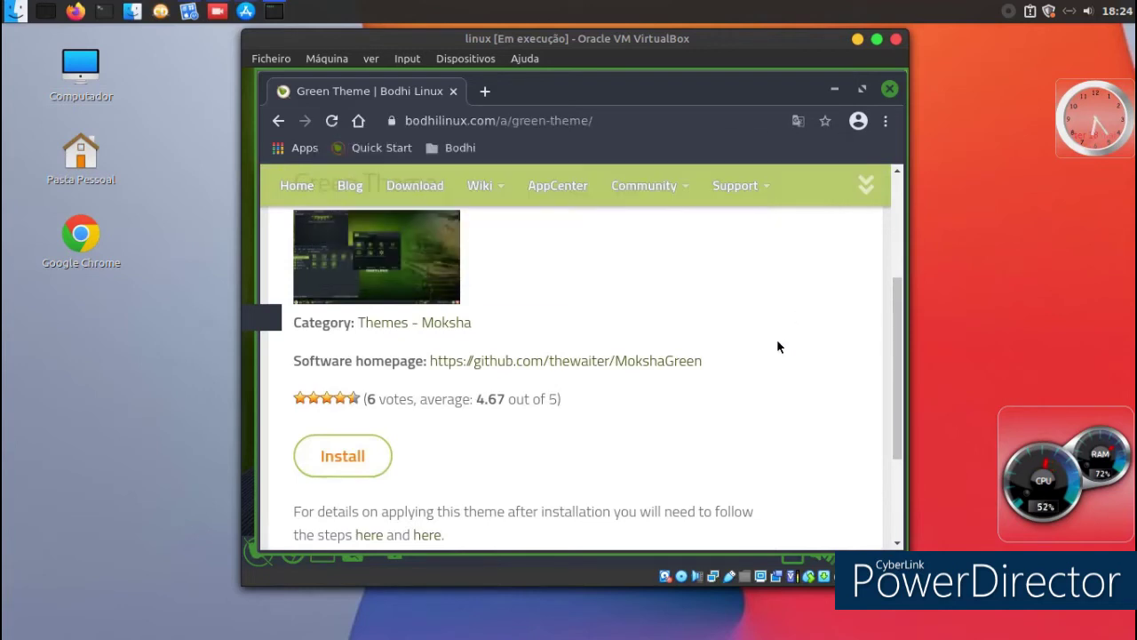
click(721, 342)
click(275, 122)
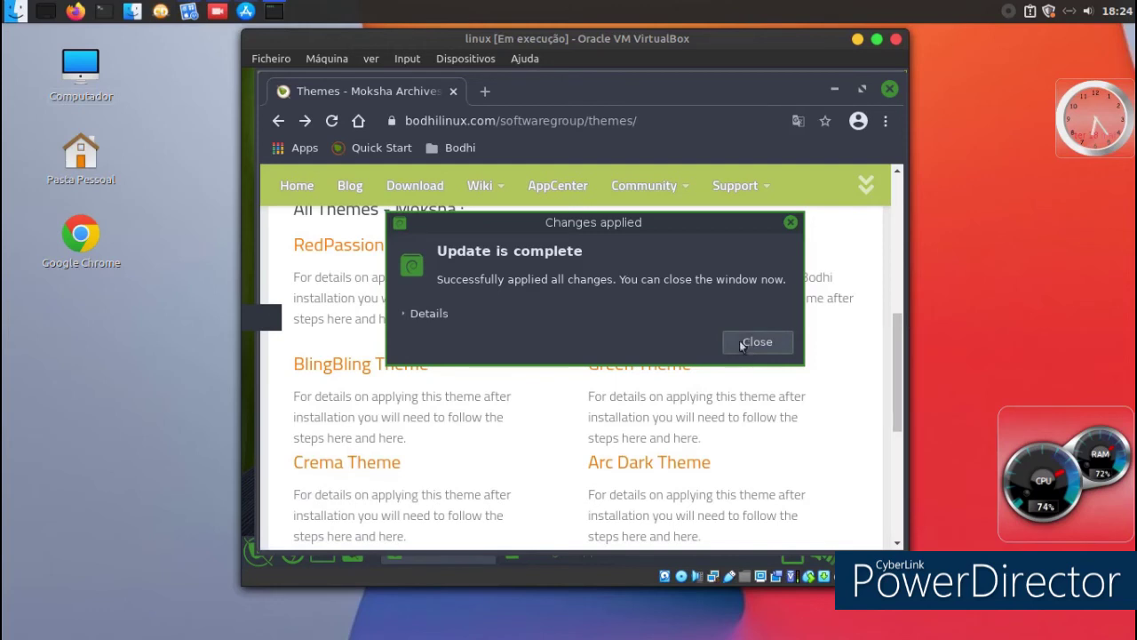
click(742, 344)
click(866, 185)
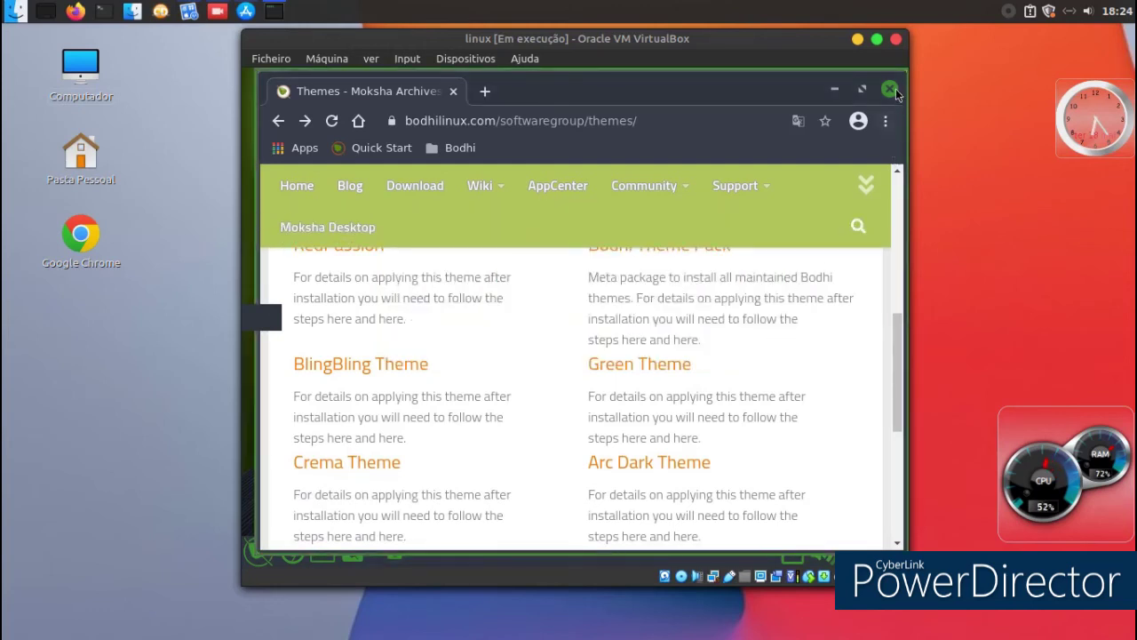
click(890, 89)
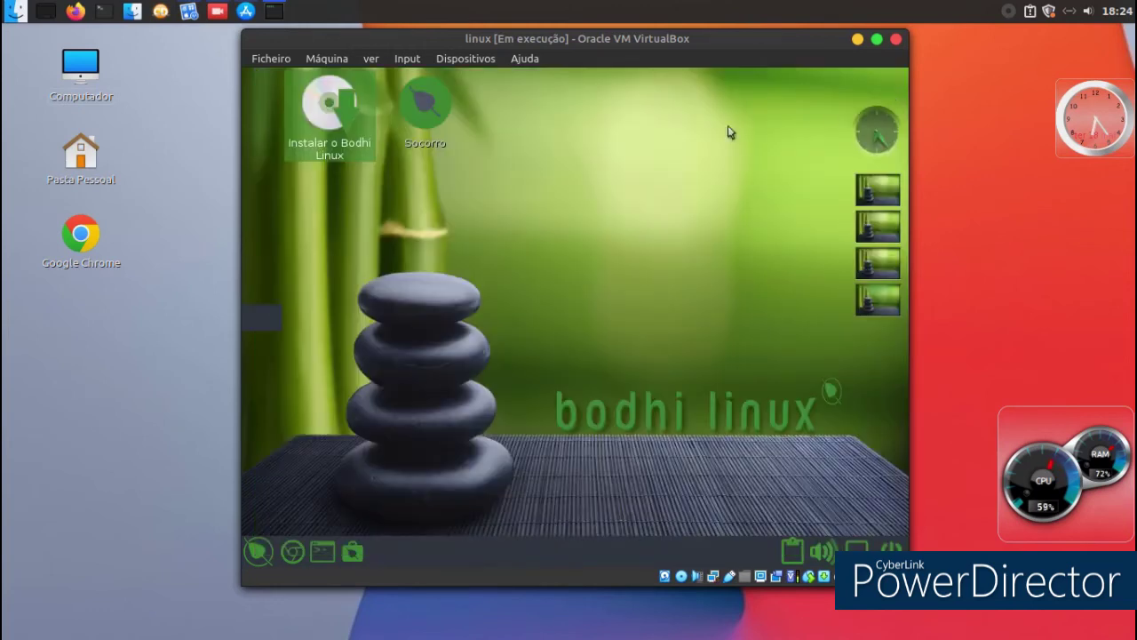
- Apply the MokshaGreen theme to the desktop and close the theme selector
click(497, 162)
mouse_move(524, 347)
mouse_move(533, 326)
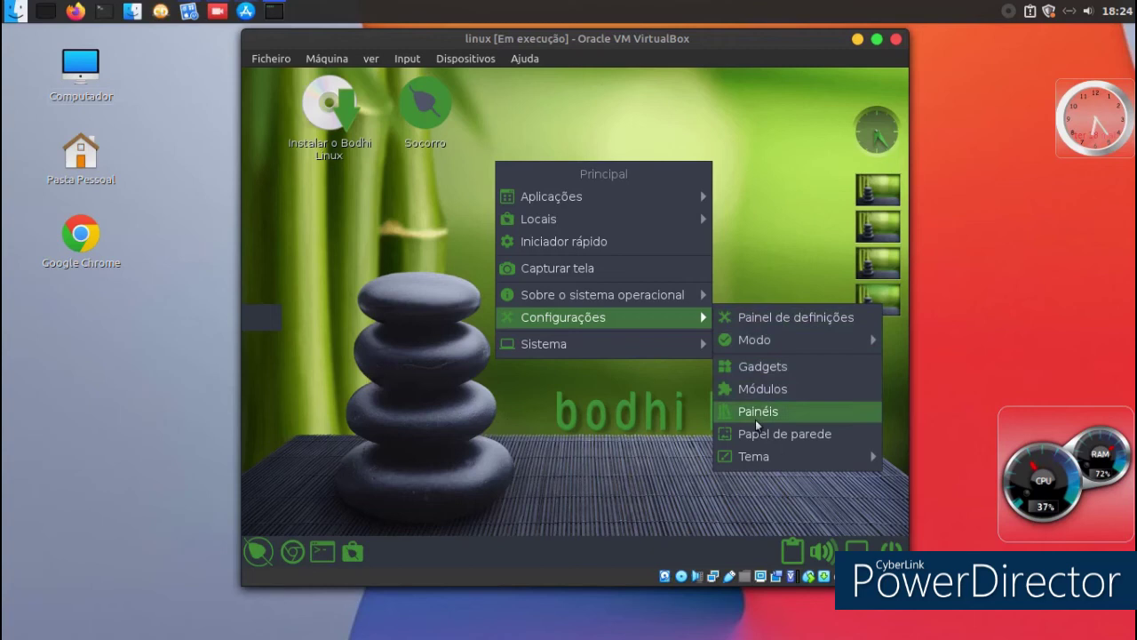
click(745, 463)
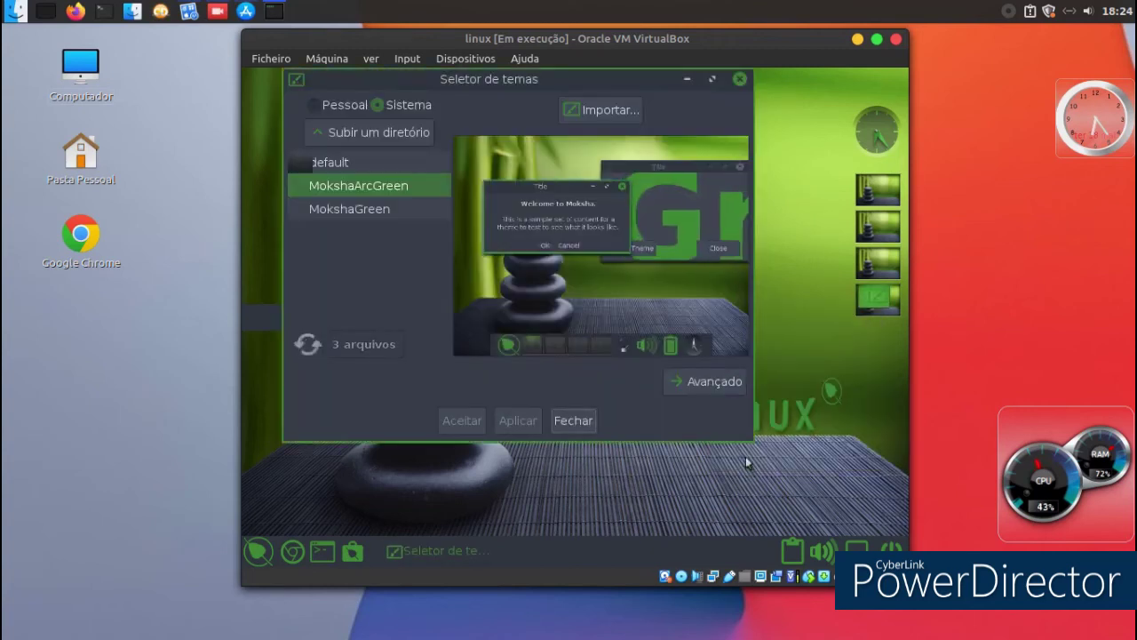
click(371, 208)
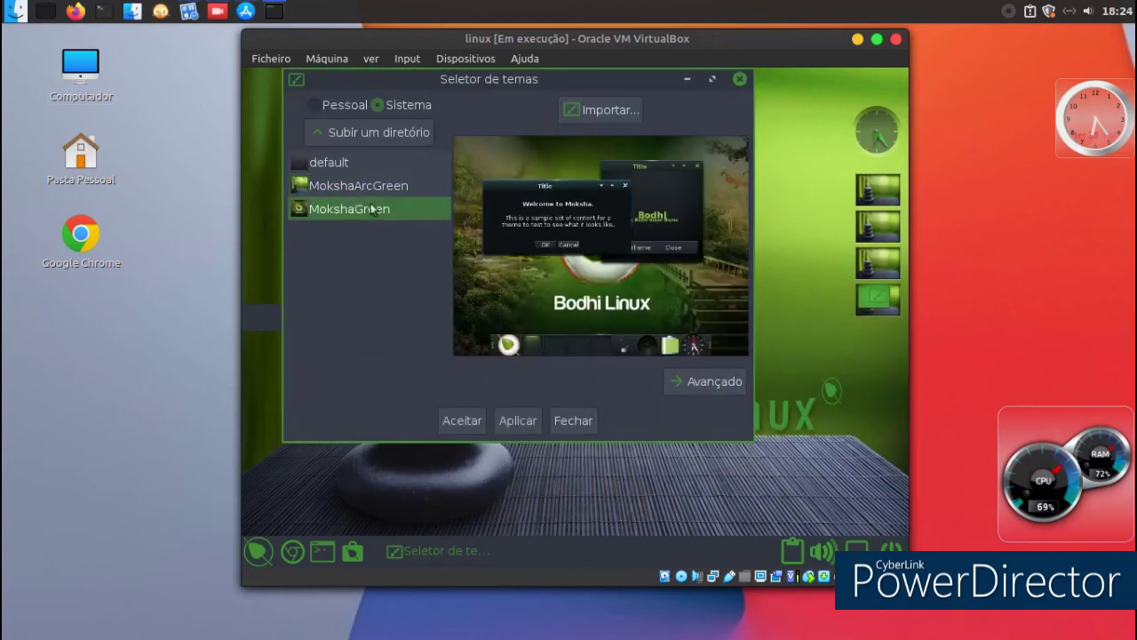
click(526, 423)
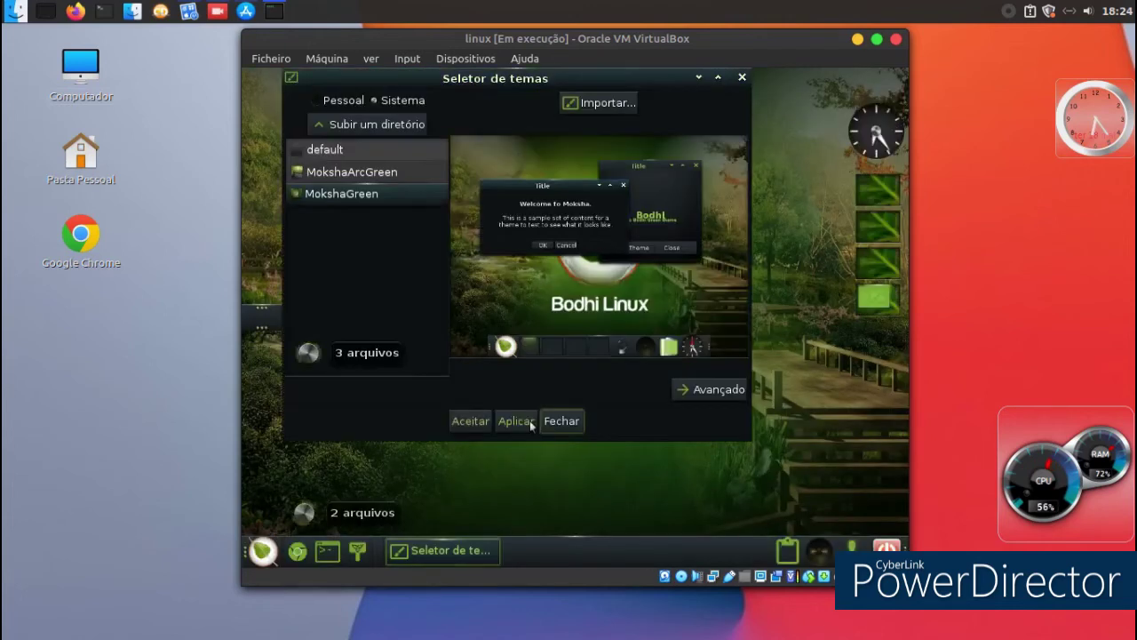
click(555, 425)
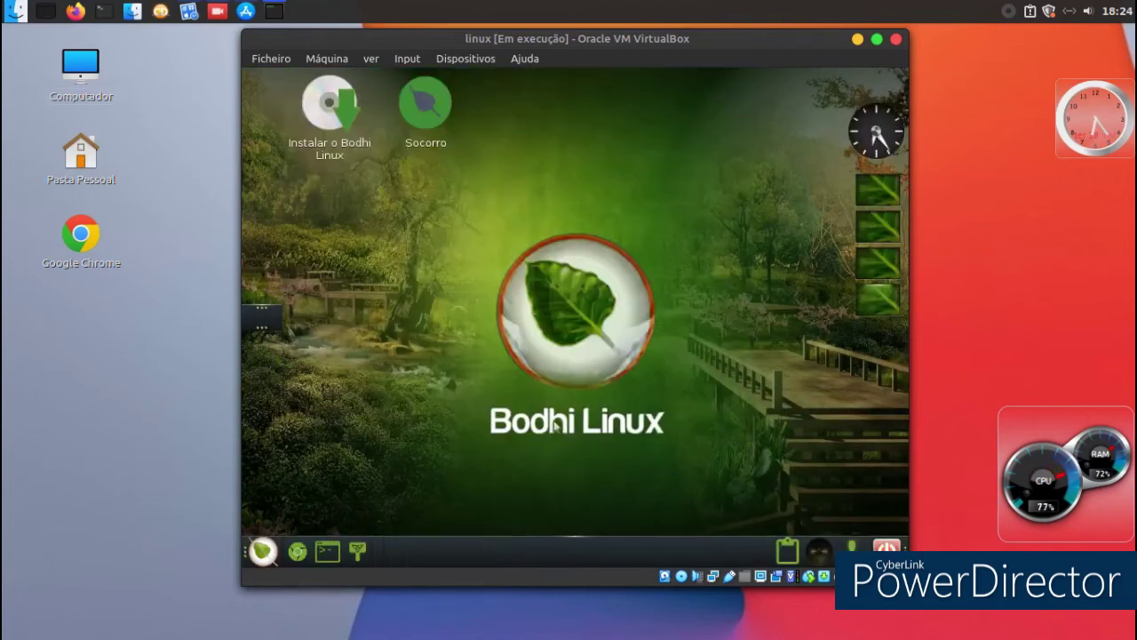
- View the main menu's application categories under the new theme and close the menu
click(262, 554)
mouse_move(363, 366)
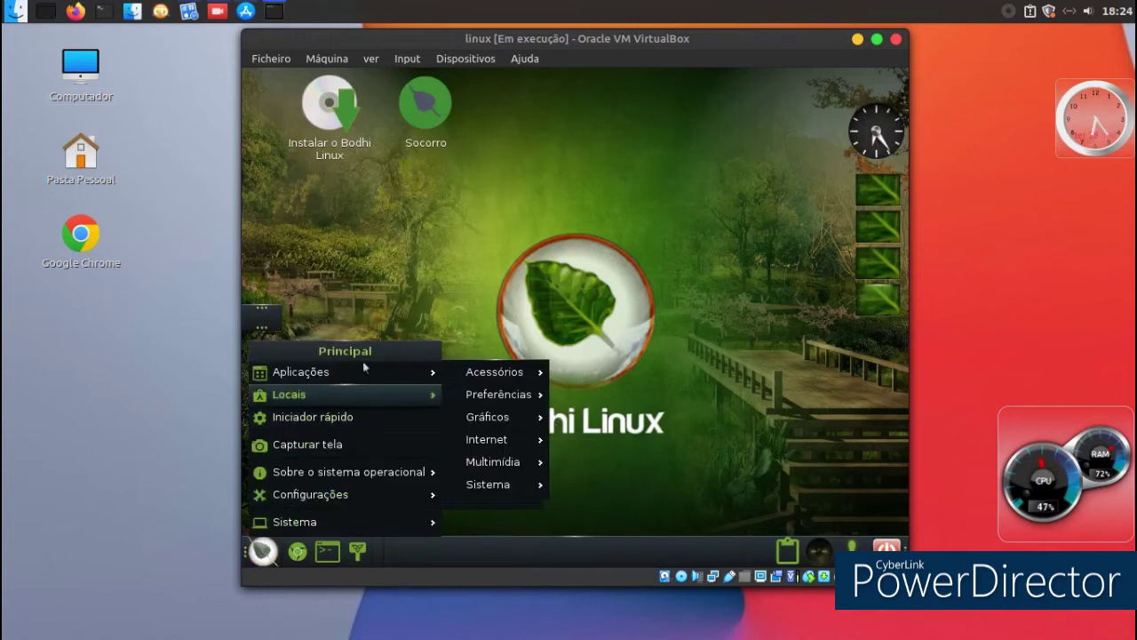
click(399, 240)
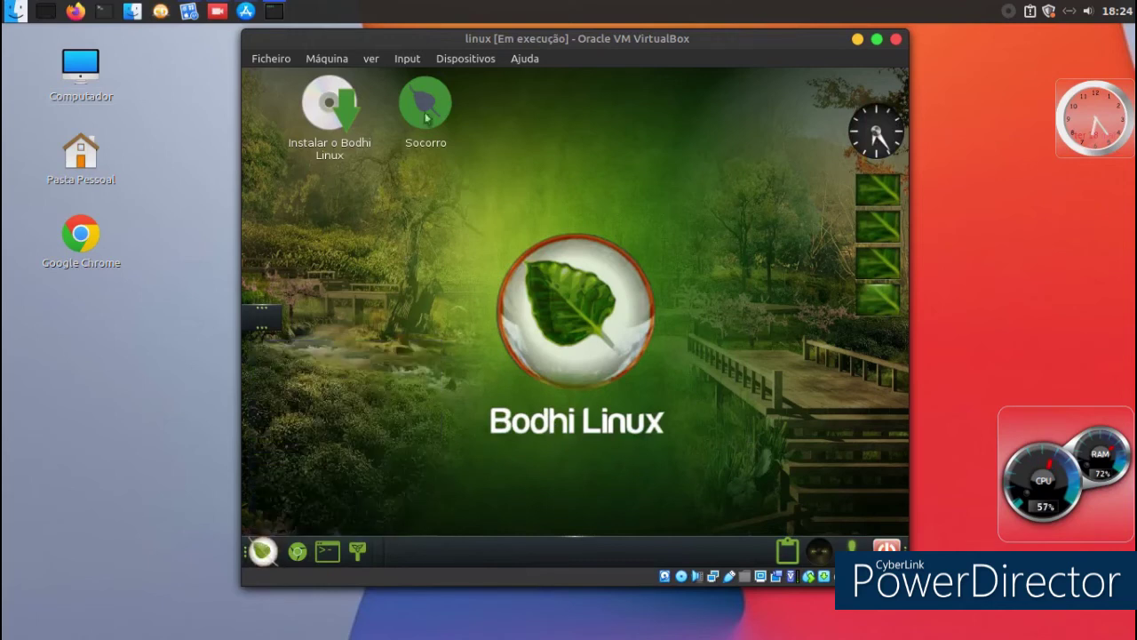
- Remove the Socorro shortcut from the desktop
click(431, 96)
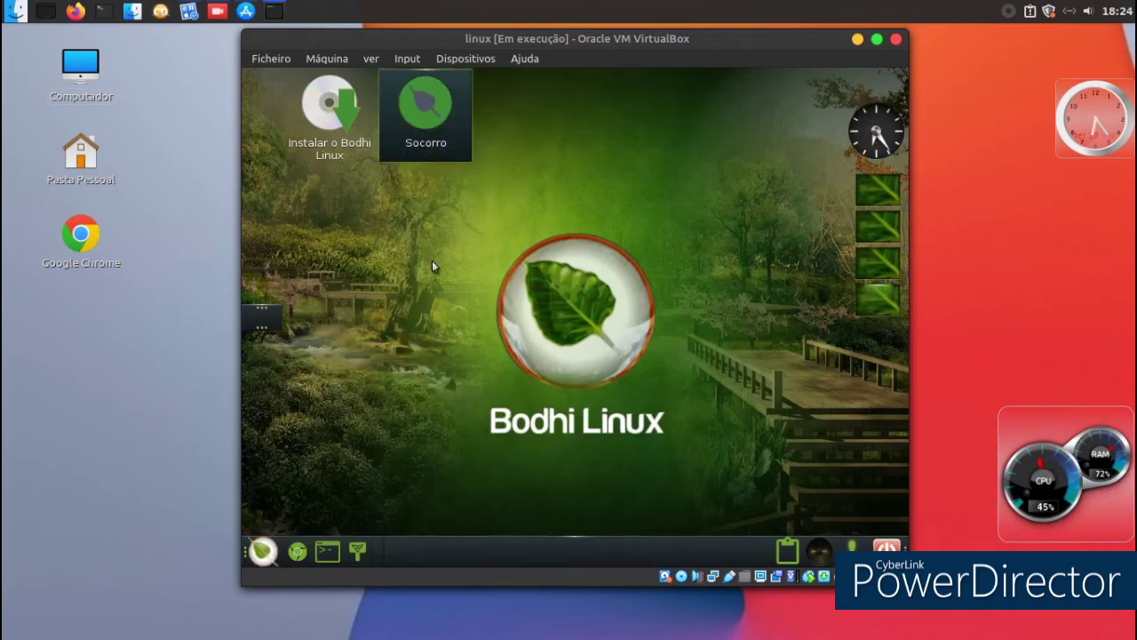
click(439, 138)
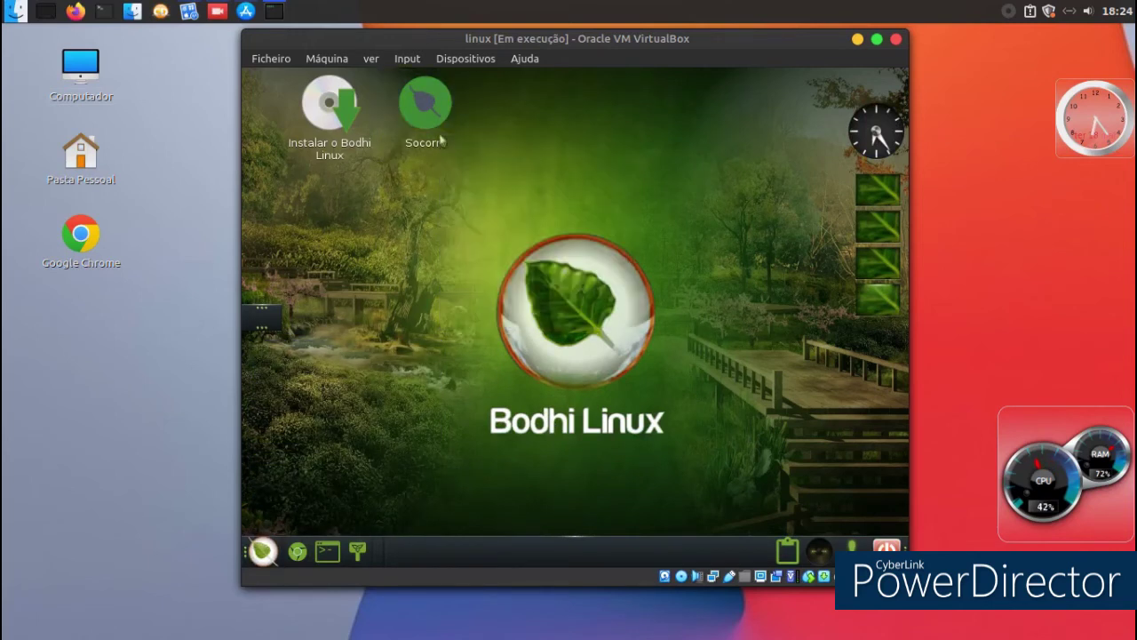
mouse_move(480, 167)
mouse_move(713, 199)
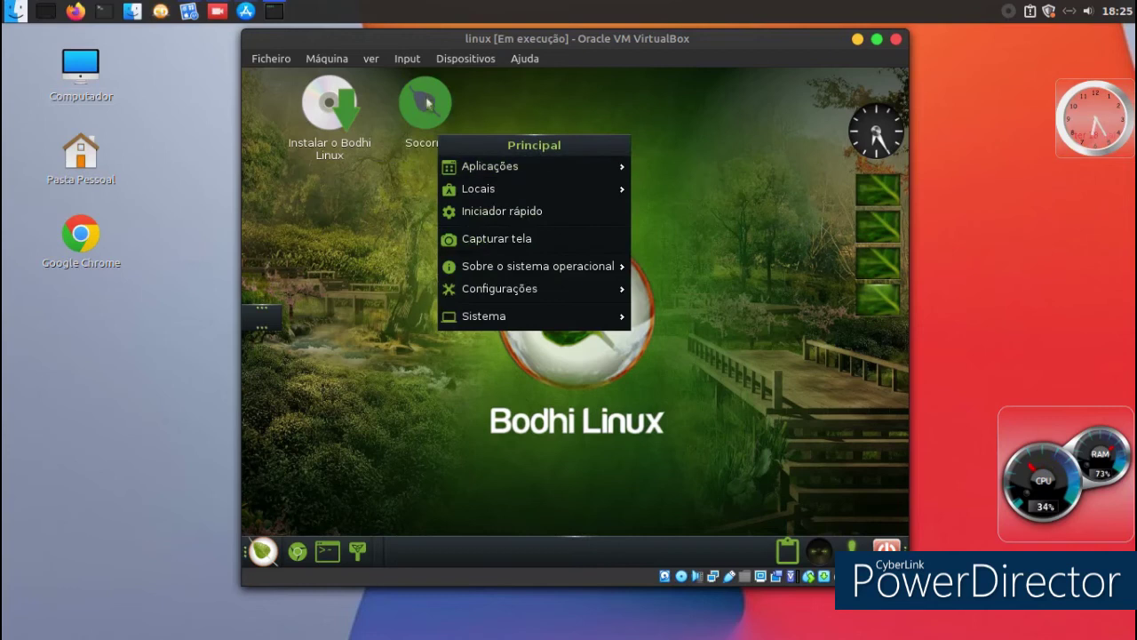
click(430, 100)
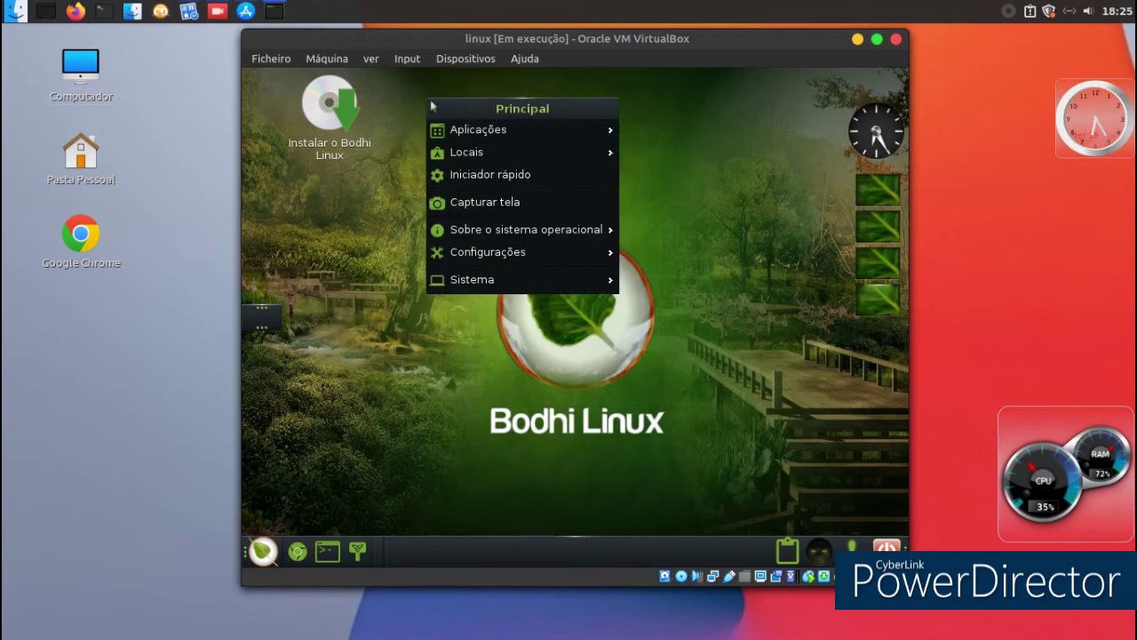
click(457, 343)
click(250, 555)
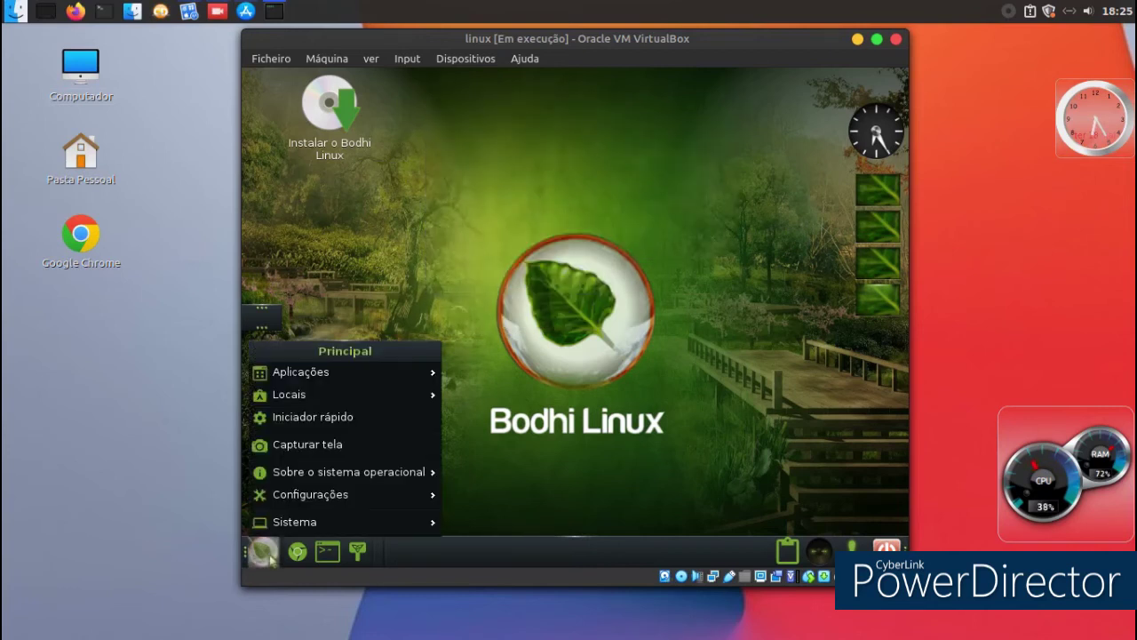
click(515, 480)
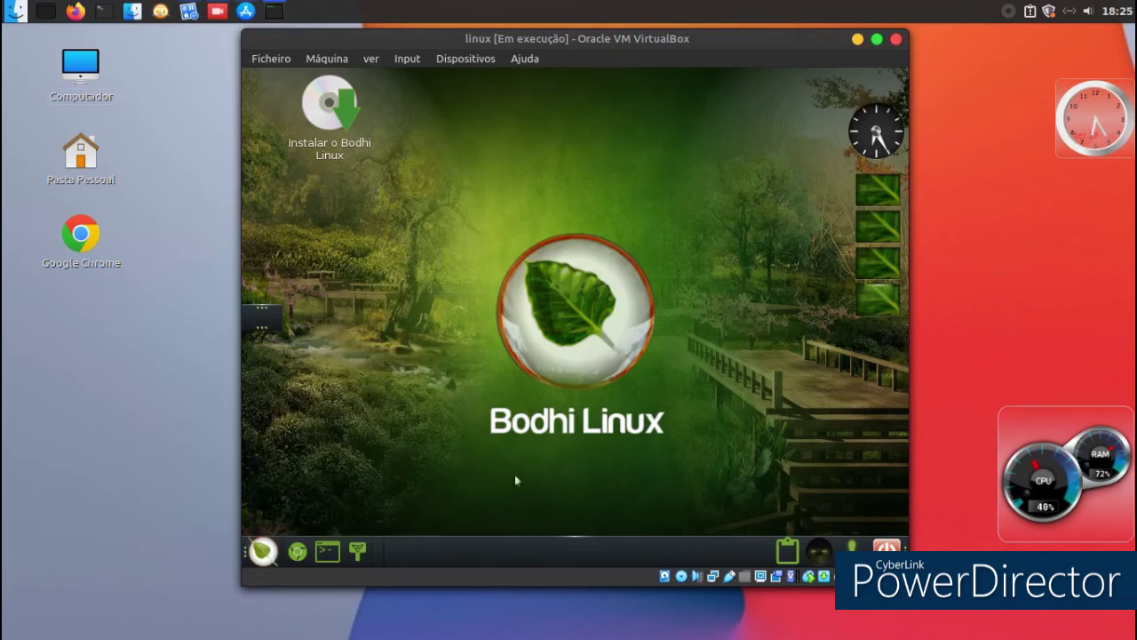
- Start moving the shelf's gadgets, place the application launcher icons beside the clipboard gadget, and reposition the task list and menu gadgets
right_click(499, 549)
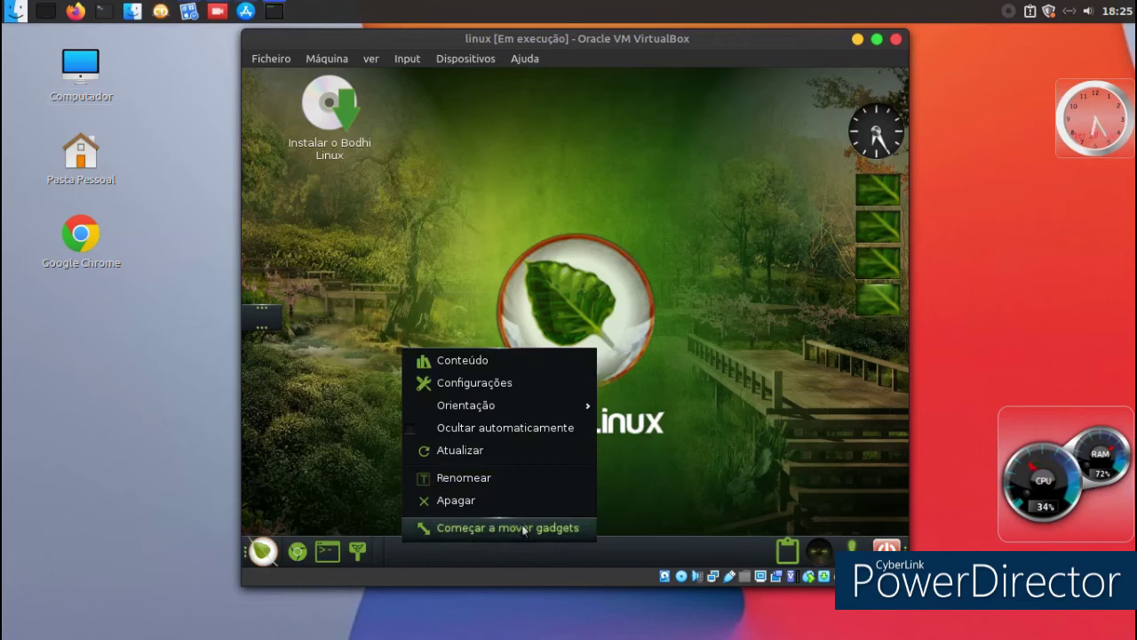
click(523, 528)
drag(698, 555, 540, 558)
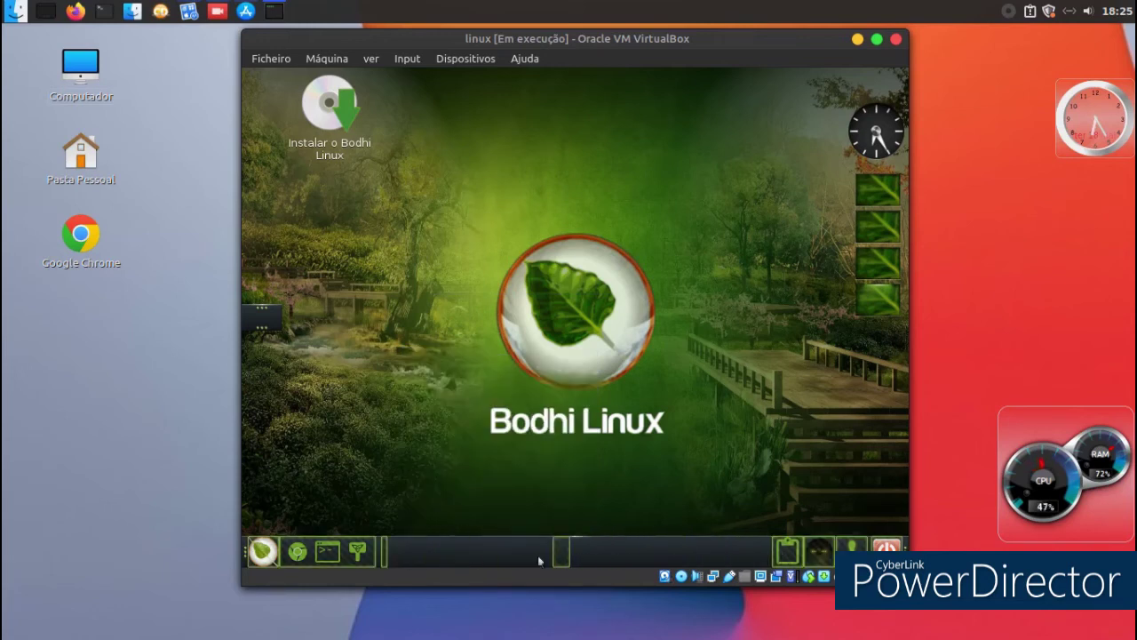
drag(352, 558, 728, 553)
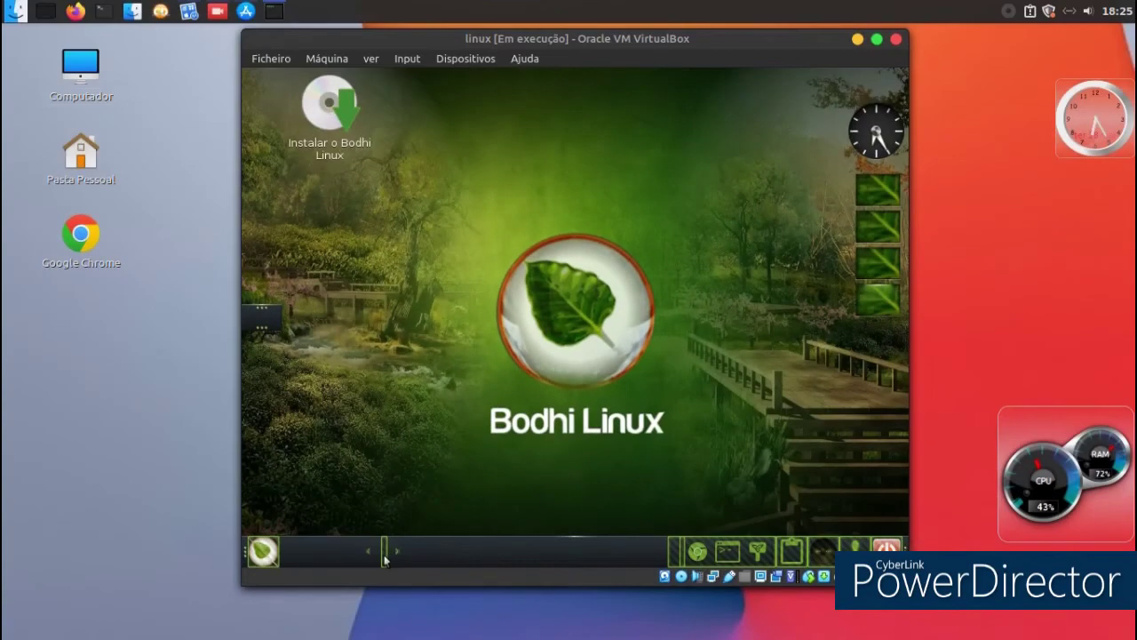
drag(385, 556, 636, 555)
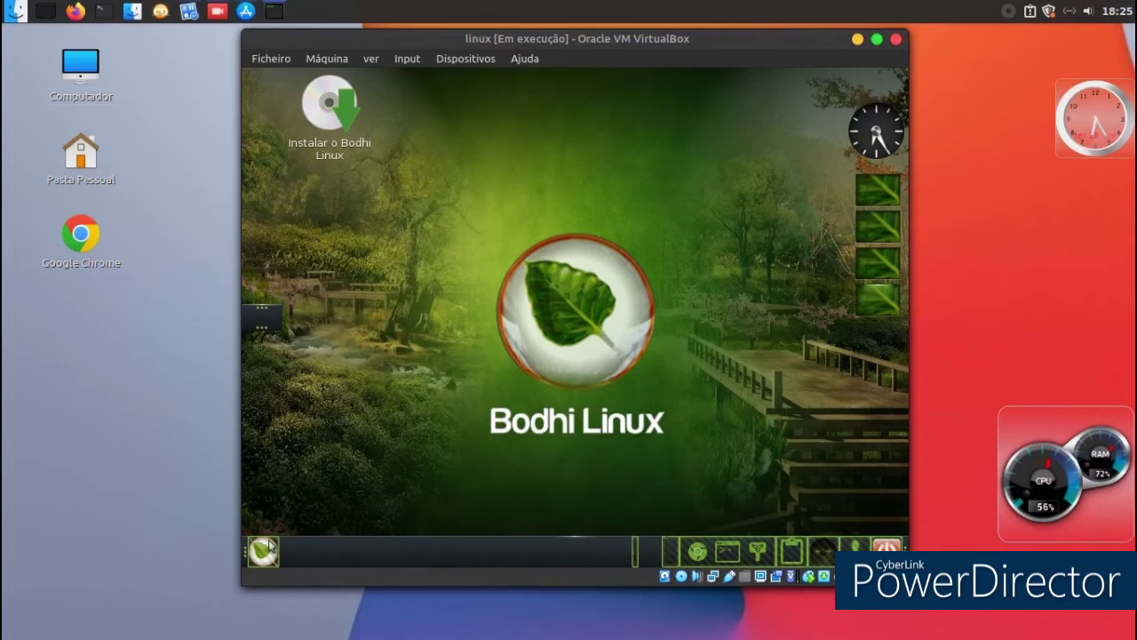
mouse_move(272, 553)
mouse_down()
mouse_move(632, 551)
mouse_move(229, 560)
mouse_move(276, 552)
mouse_up()
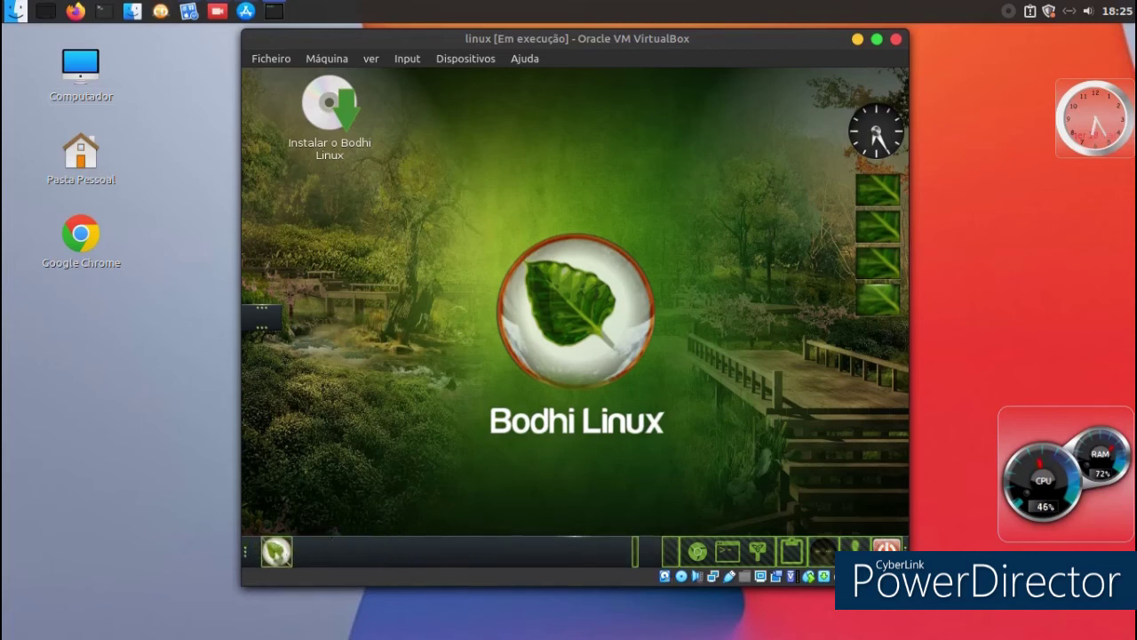
- View the Sobre o Moksha information window and close it
click(338, 376)
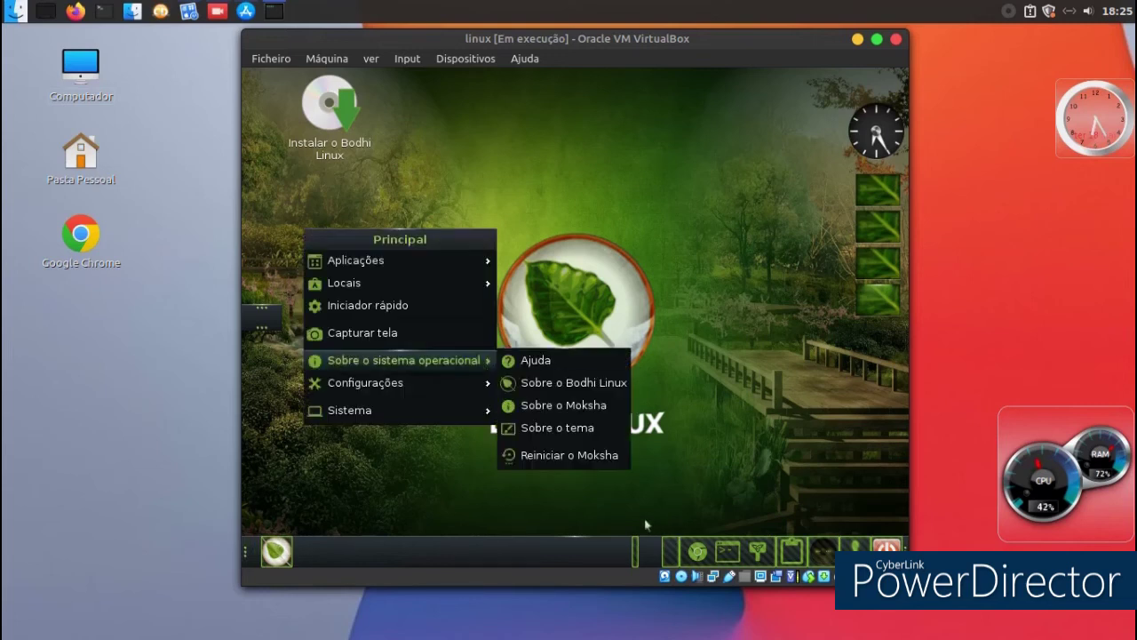
click(567, 410)
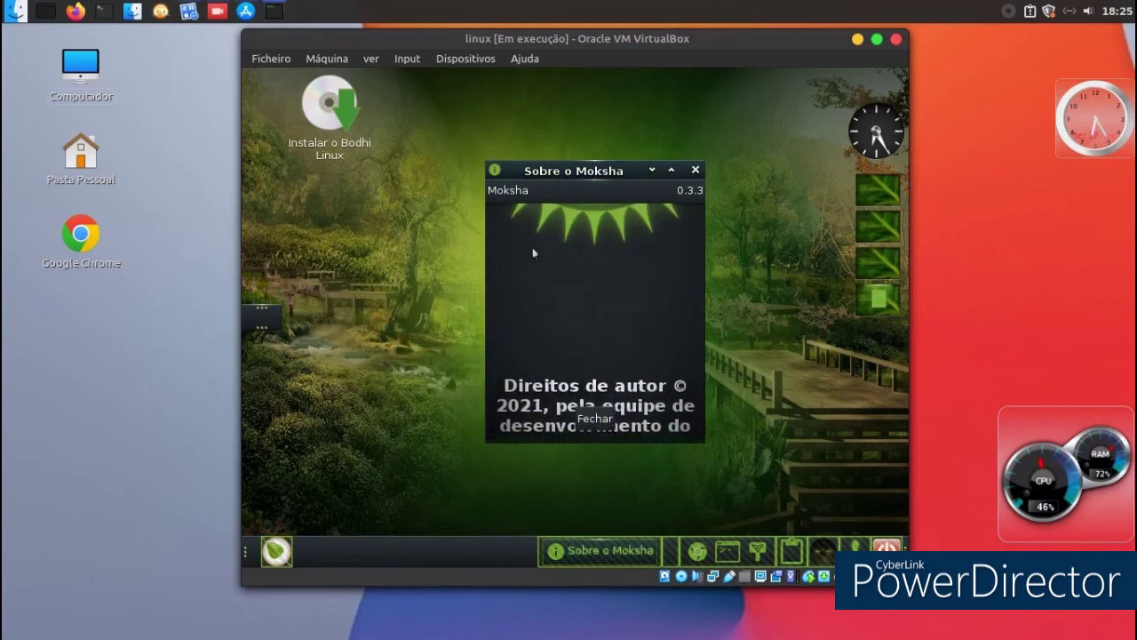
click(693, 170)
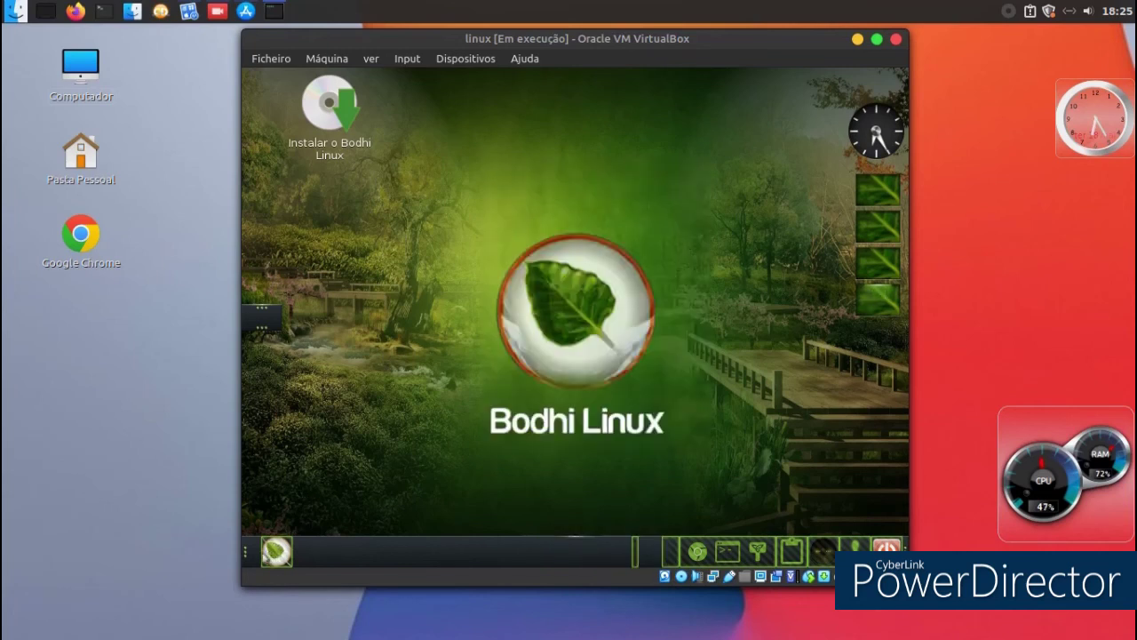
- Open Synaptic Package Manager from the system applications and let its package list load
click(378, 533)
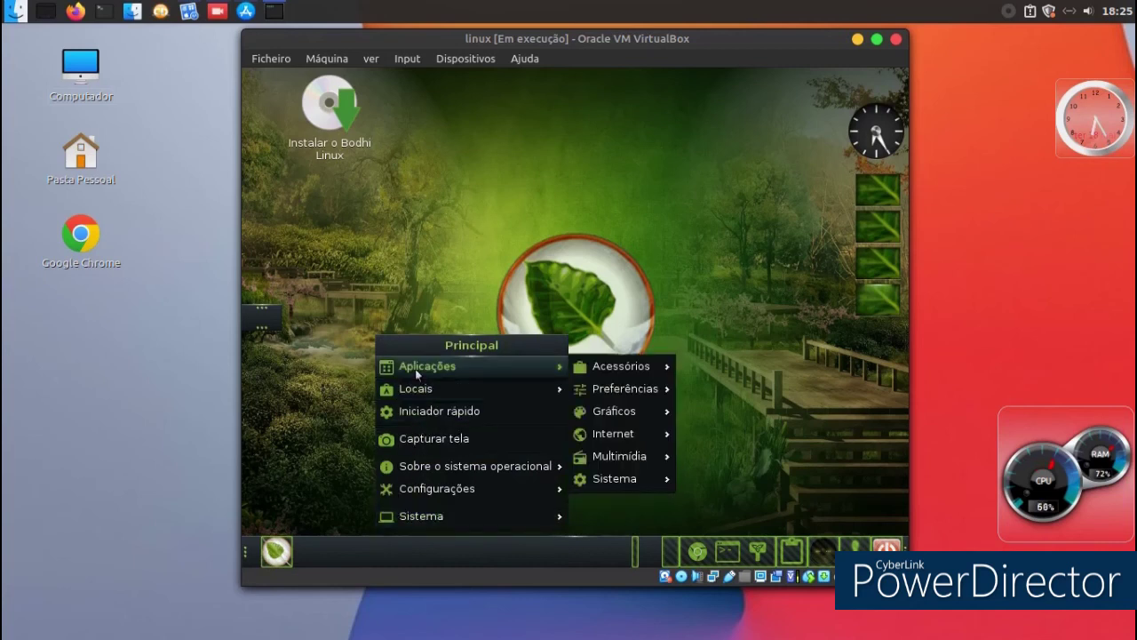
mouse_move(535, 390)
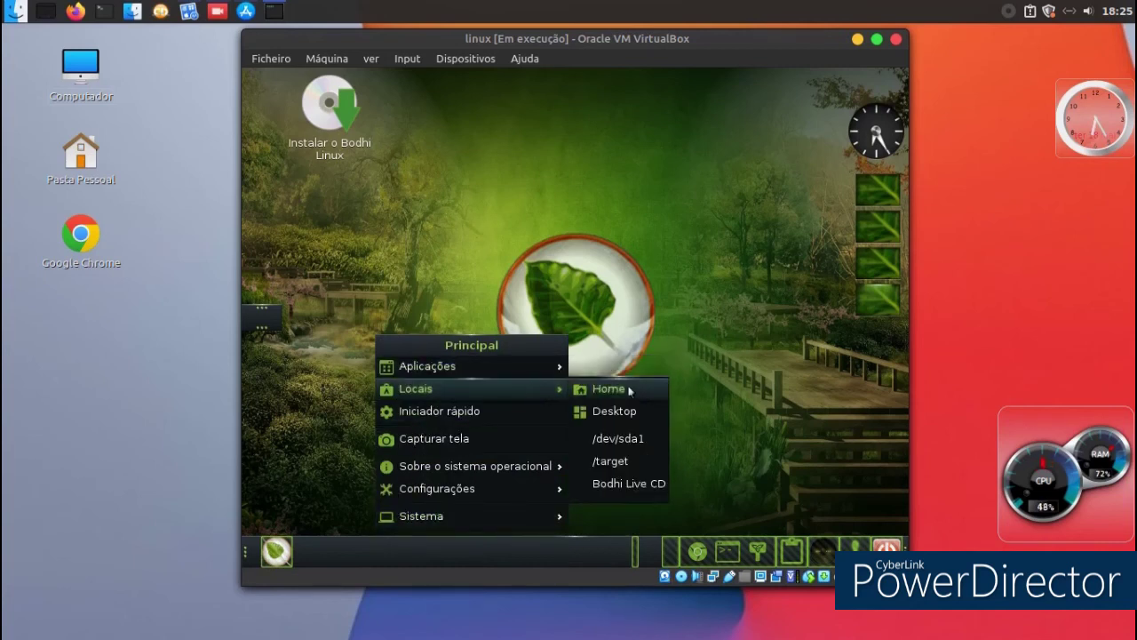
mouse_move(544, 371)
mouse_move(623, 419)
mouse_move(632, 458)
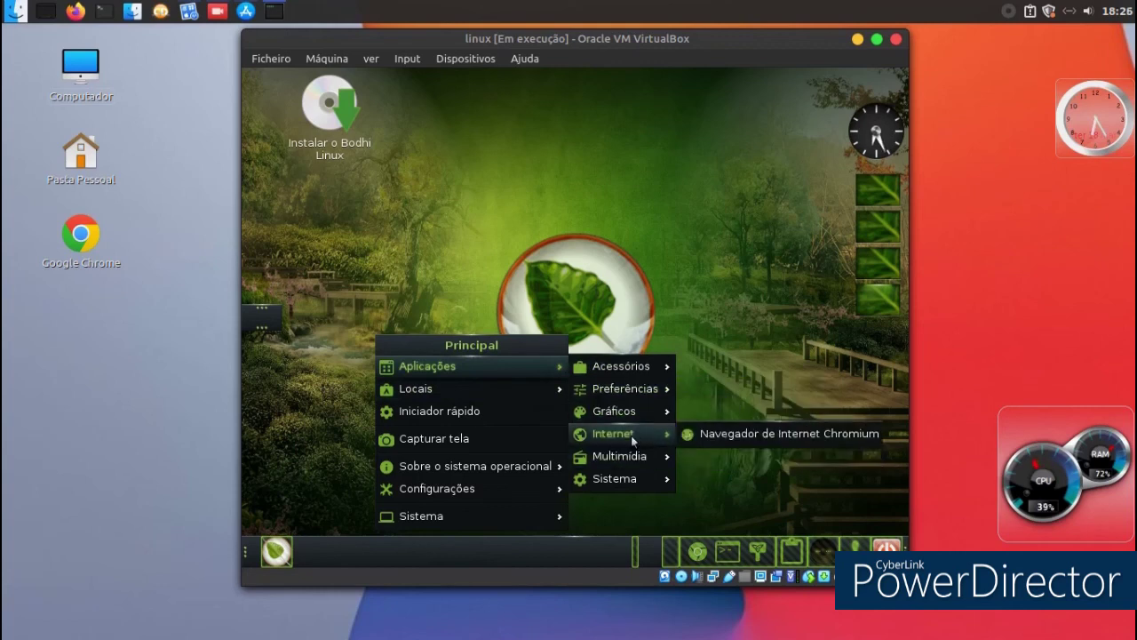
mouse_move(636, 485)
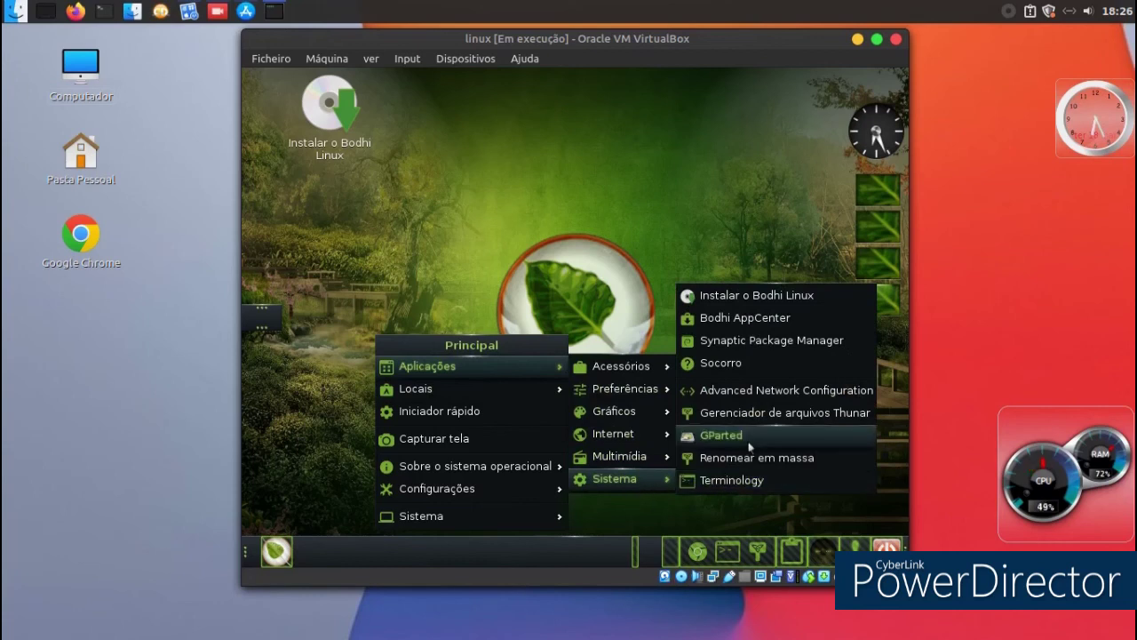
click(760, 352)
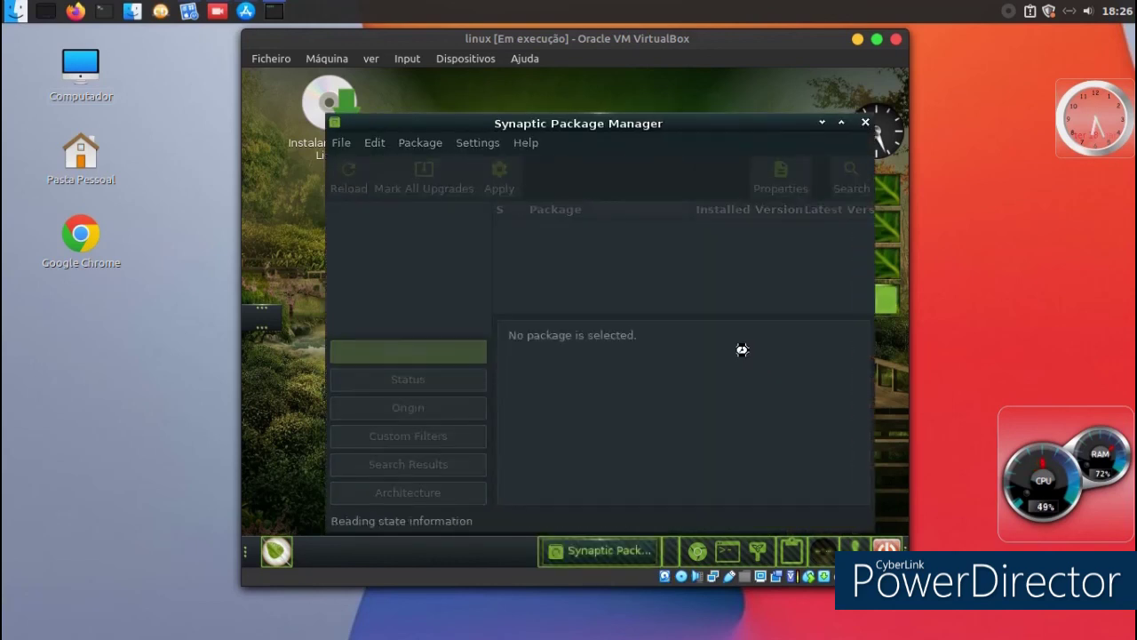
click(893, 422)
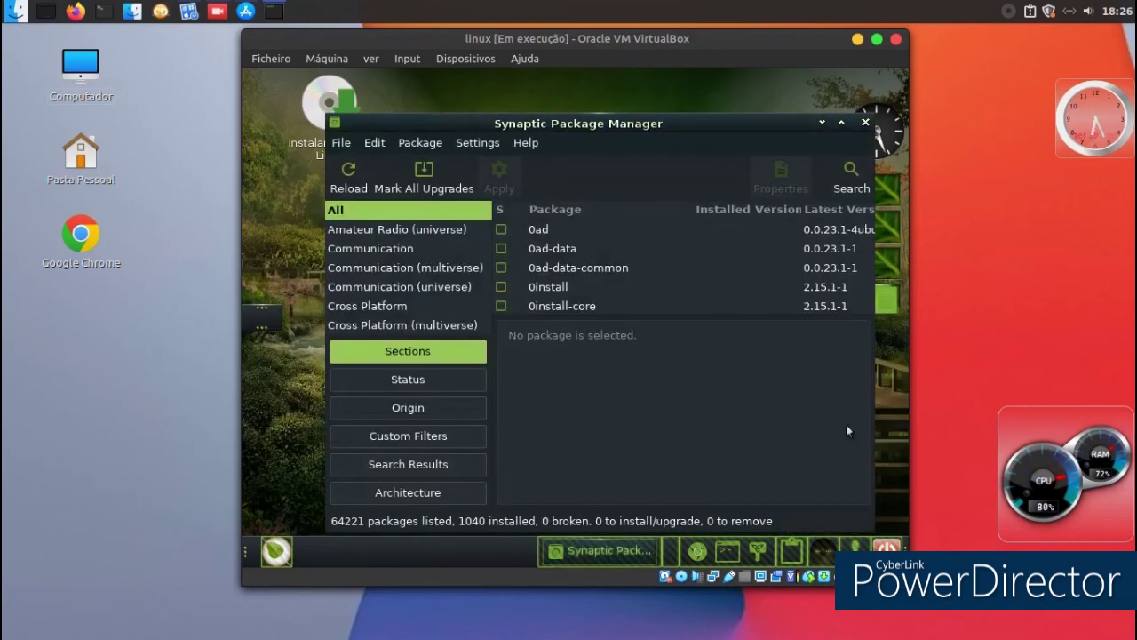
- Search the package descriptions and names for "games"
click(855, 176)
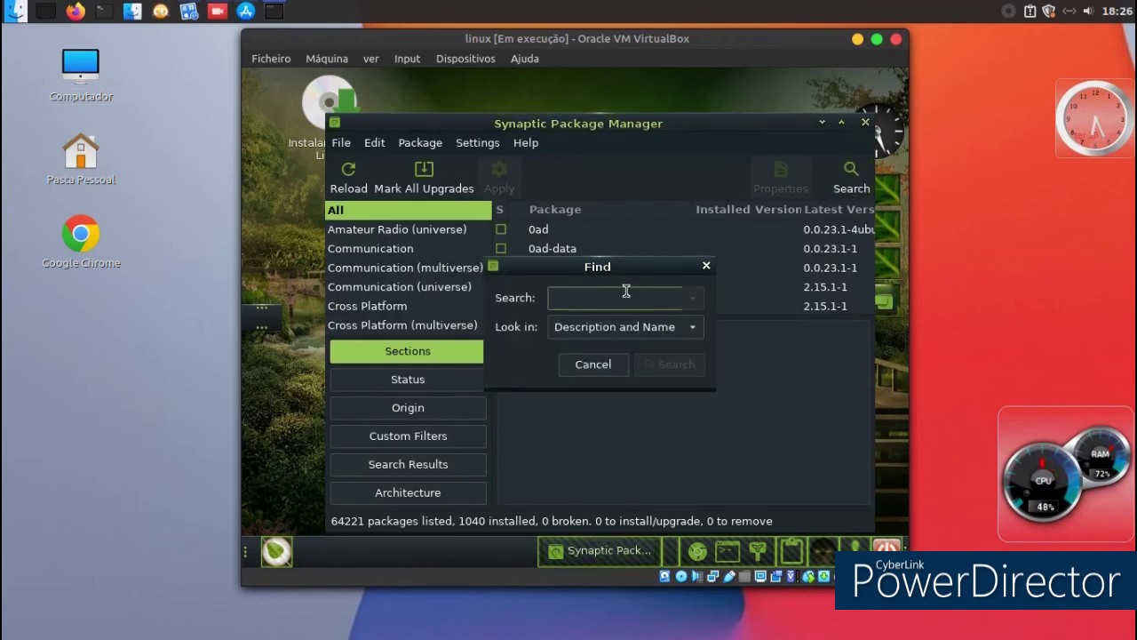
key(BackSpace)
key(BackSpace)
text(ga)
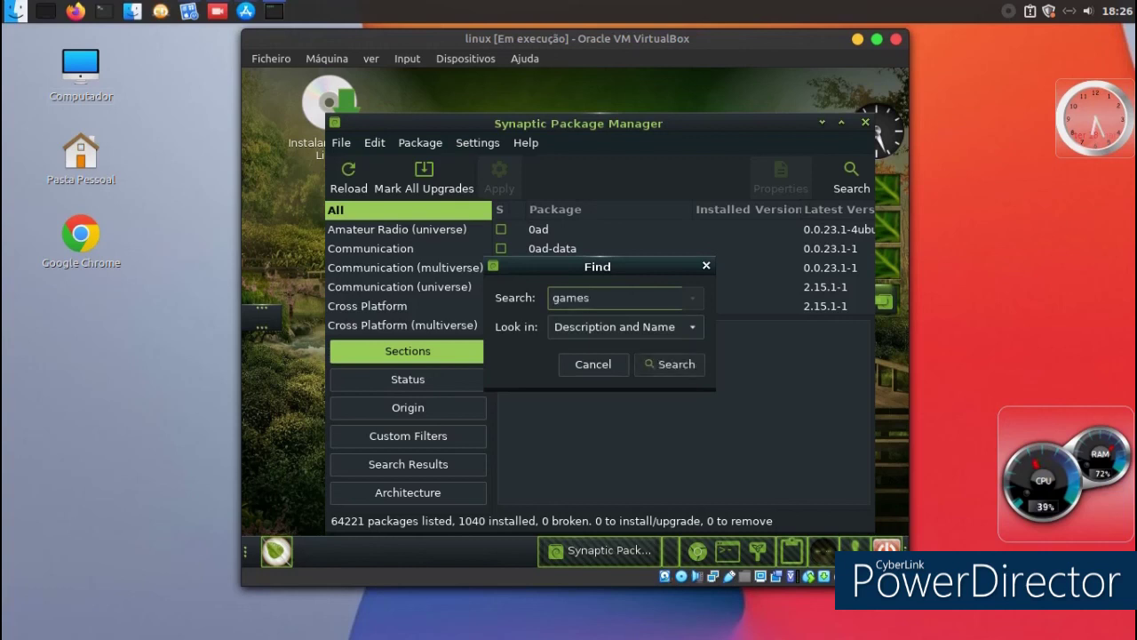
text(mes)
key(Return)
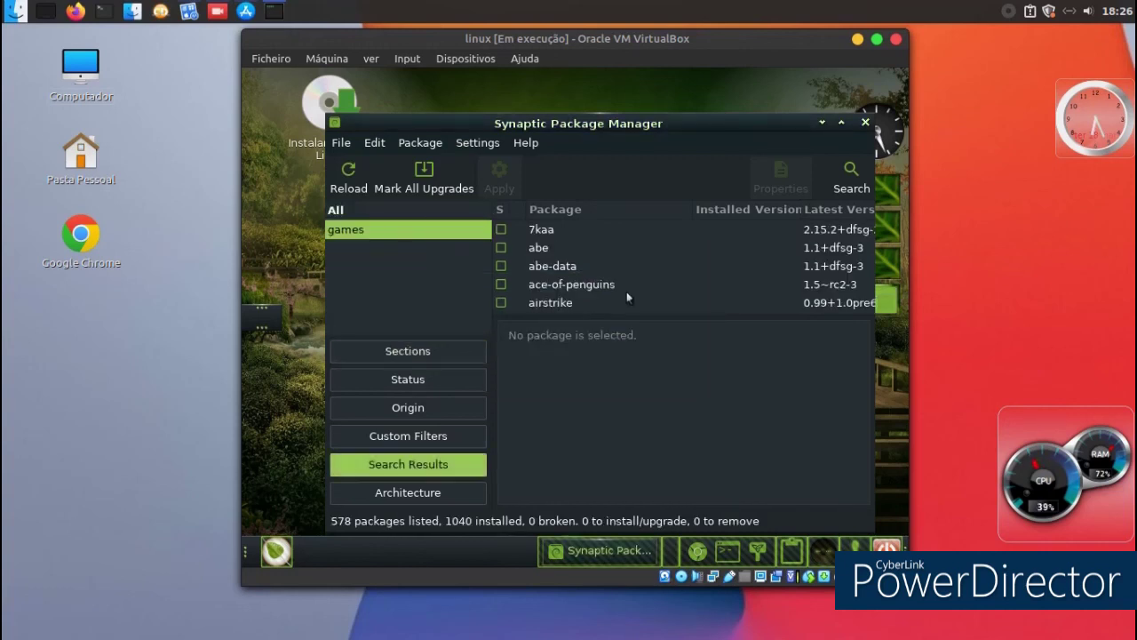
- Mark the alien-arena package for installation, accepting the additional required packages
scroll(623, 269, down, 2)
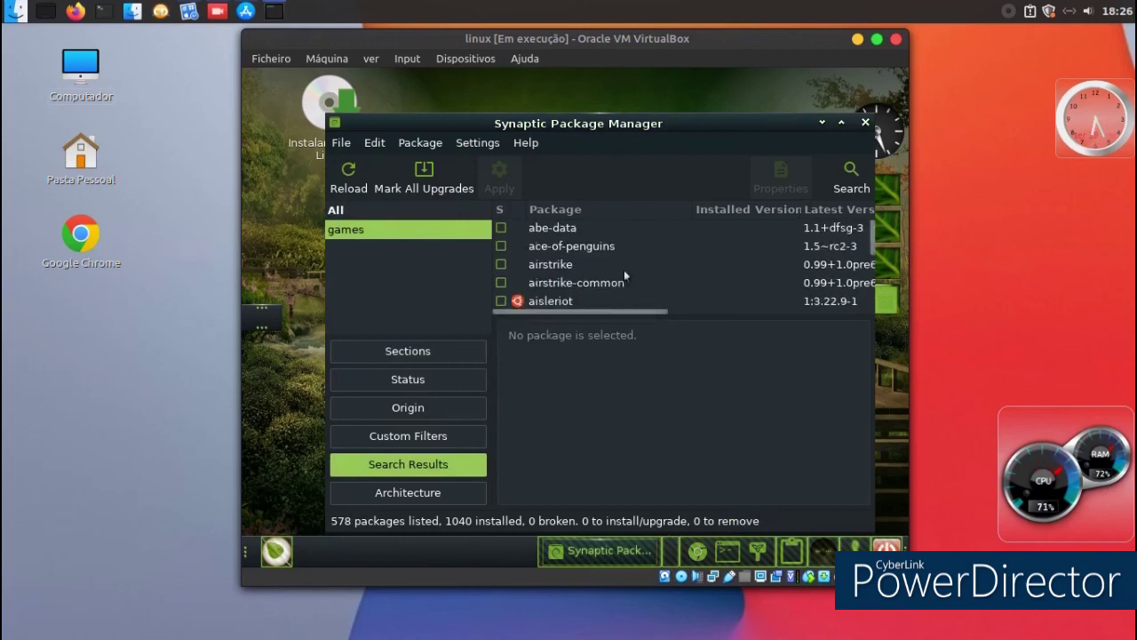
scroll(622, 271, down, 1)
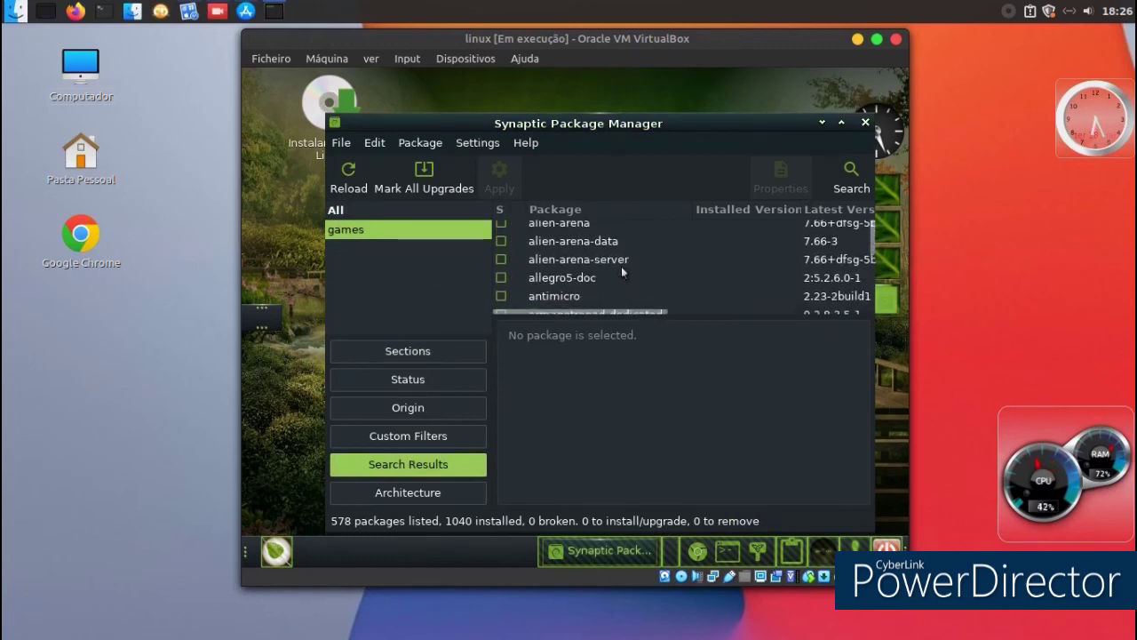
click(565, 223)
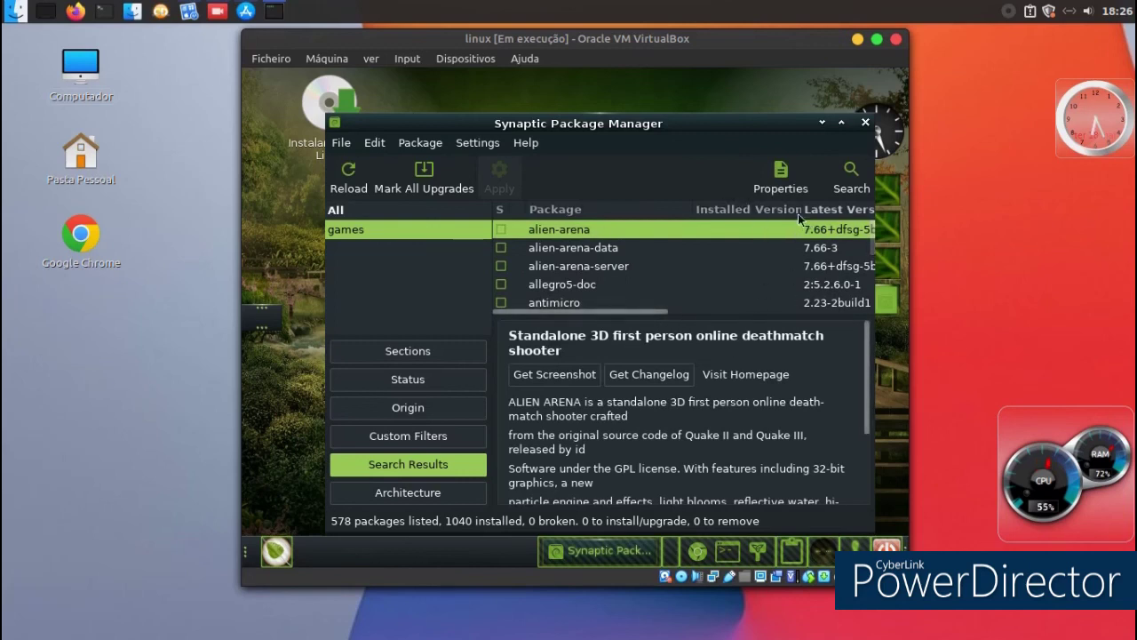
right_click(625, 232)
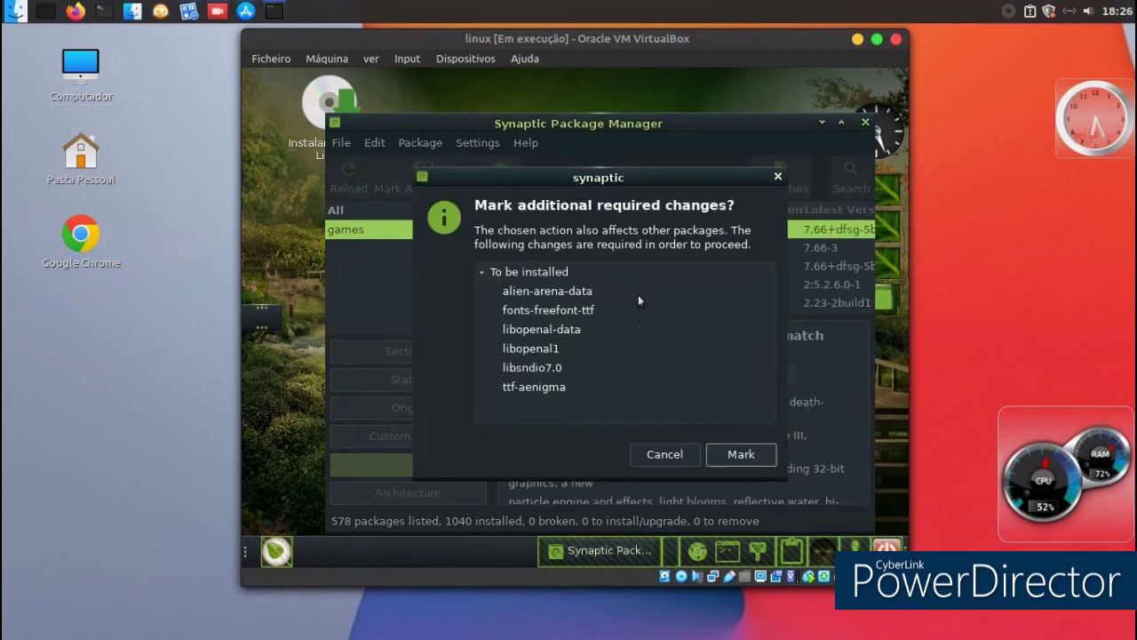
click(737, 453)
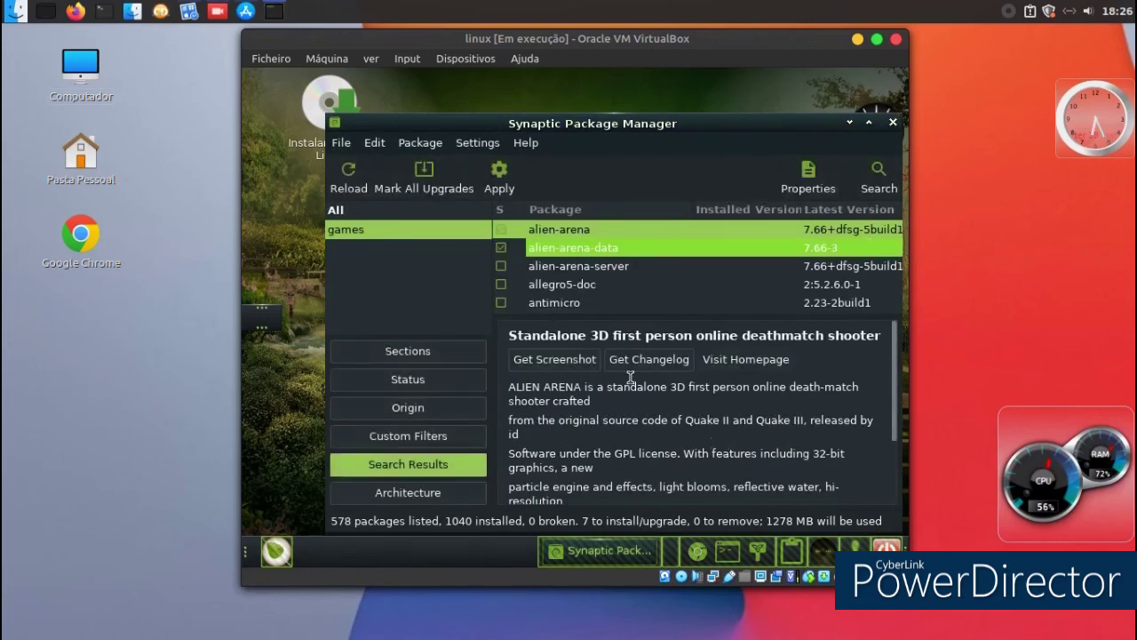